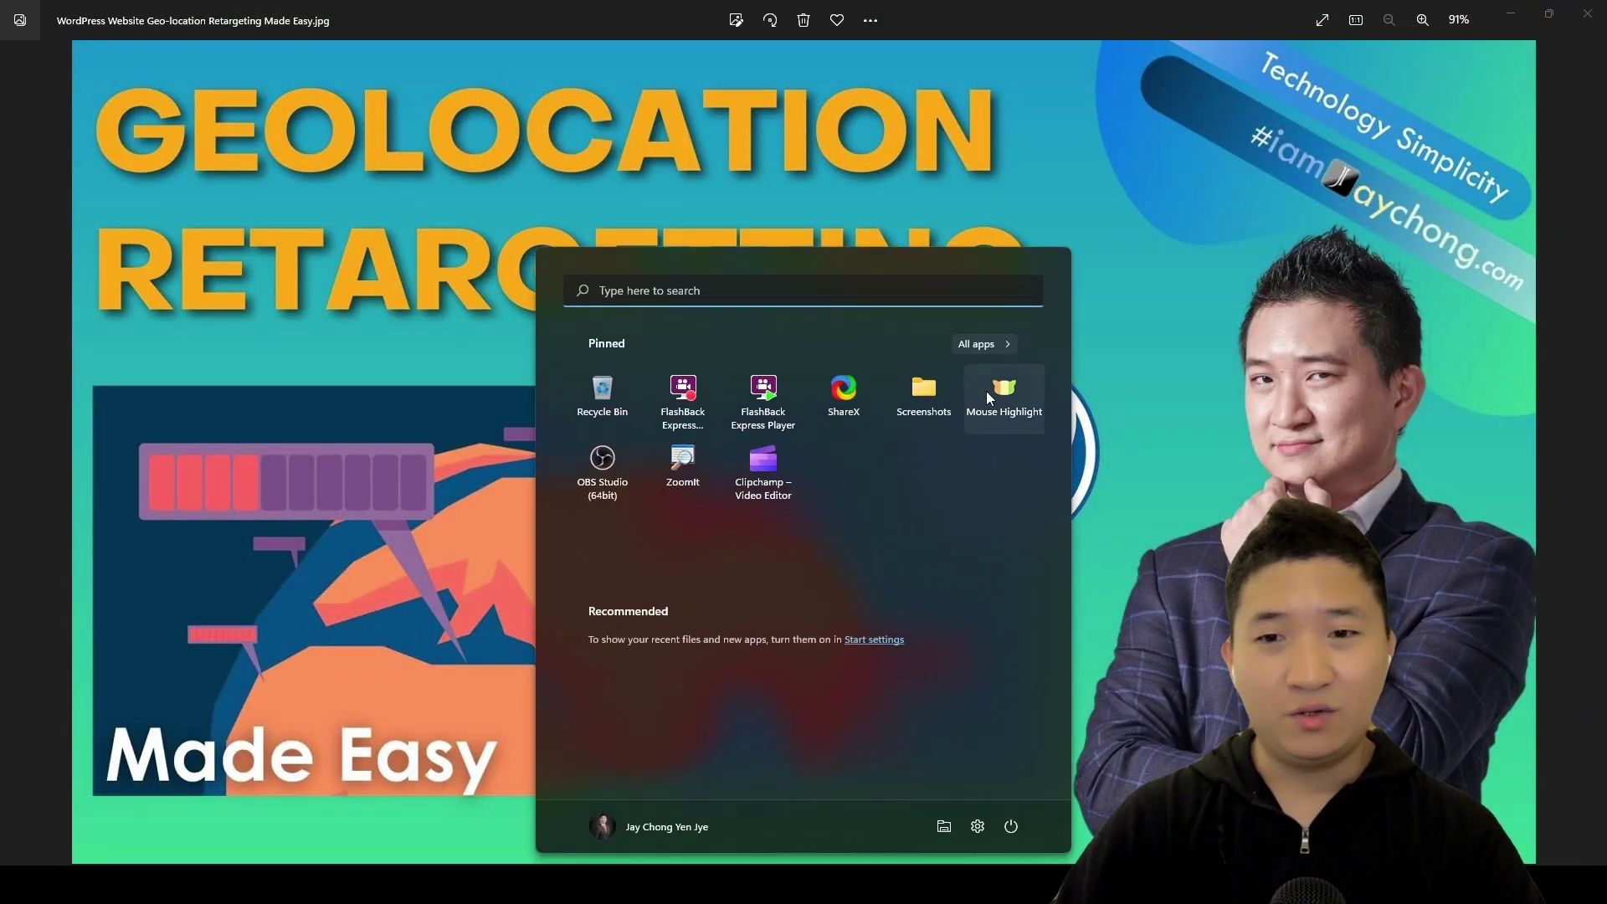
# Step: Launch the pinned Mouse Highlight utility from the Start menu
pyautogui.click(1002, 293)
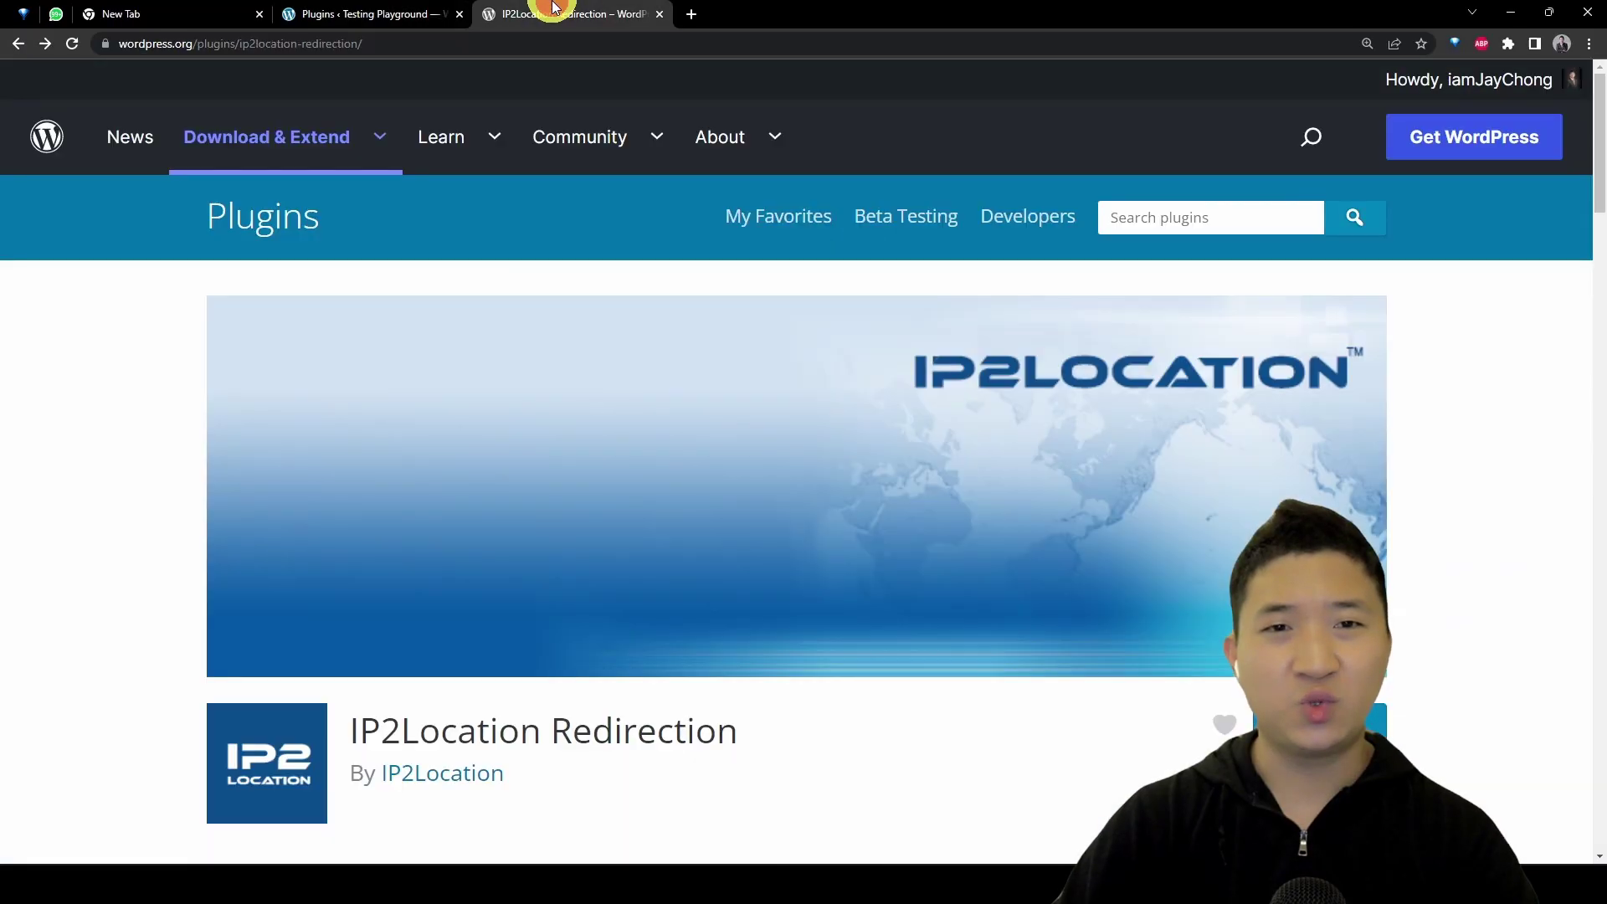
pyautogui.click(381, 13)
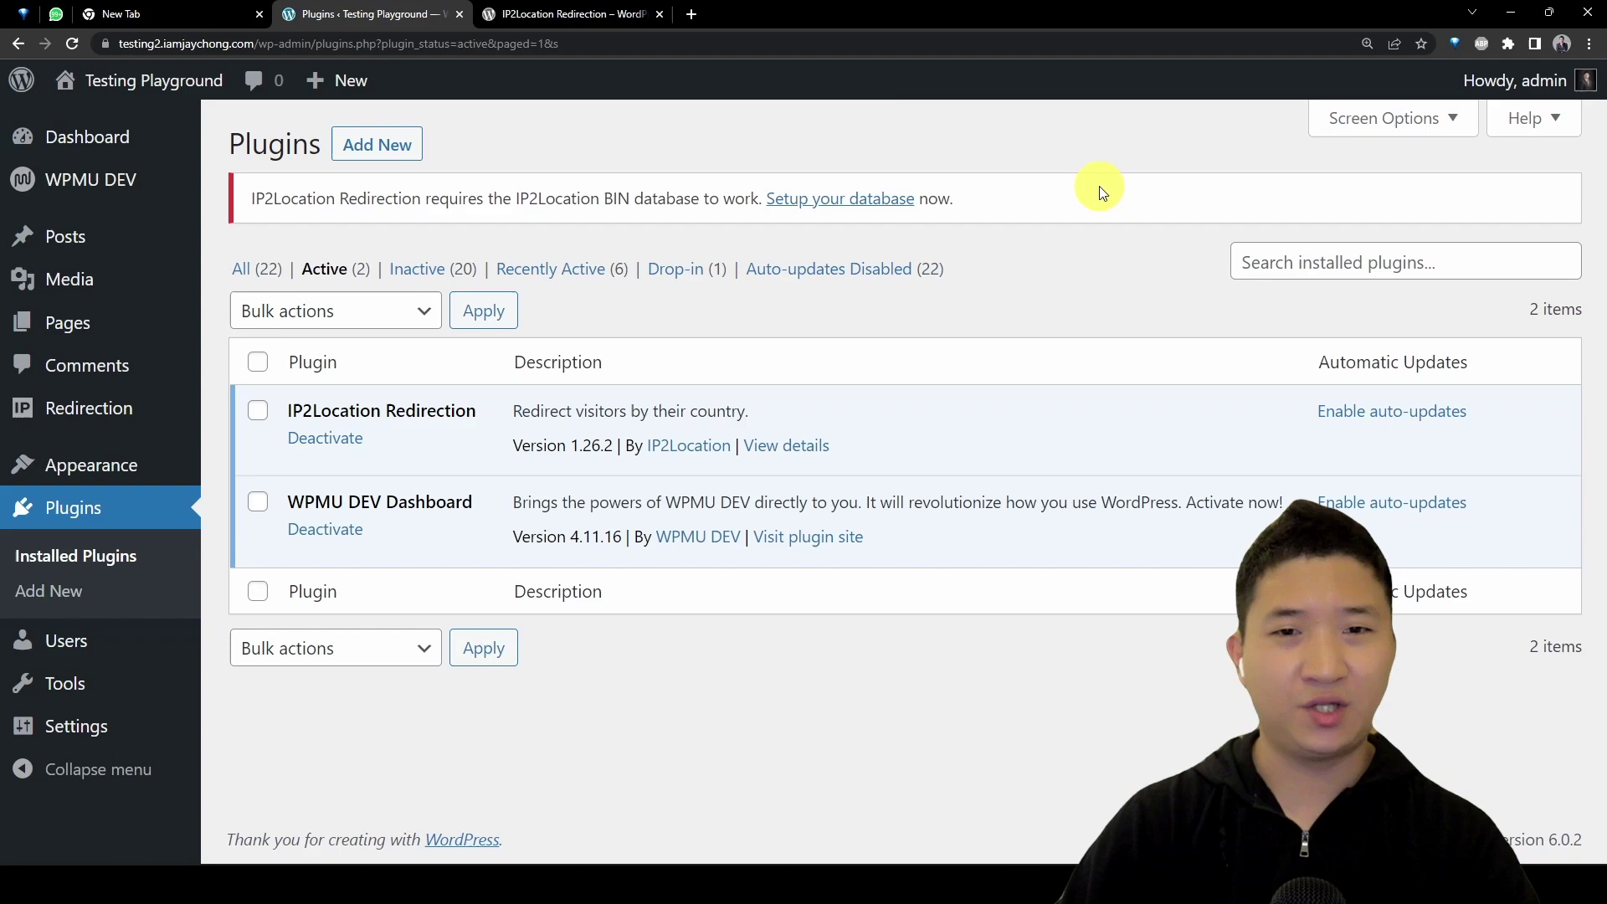
pyautogui.click(536, 13)
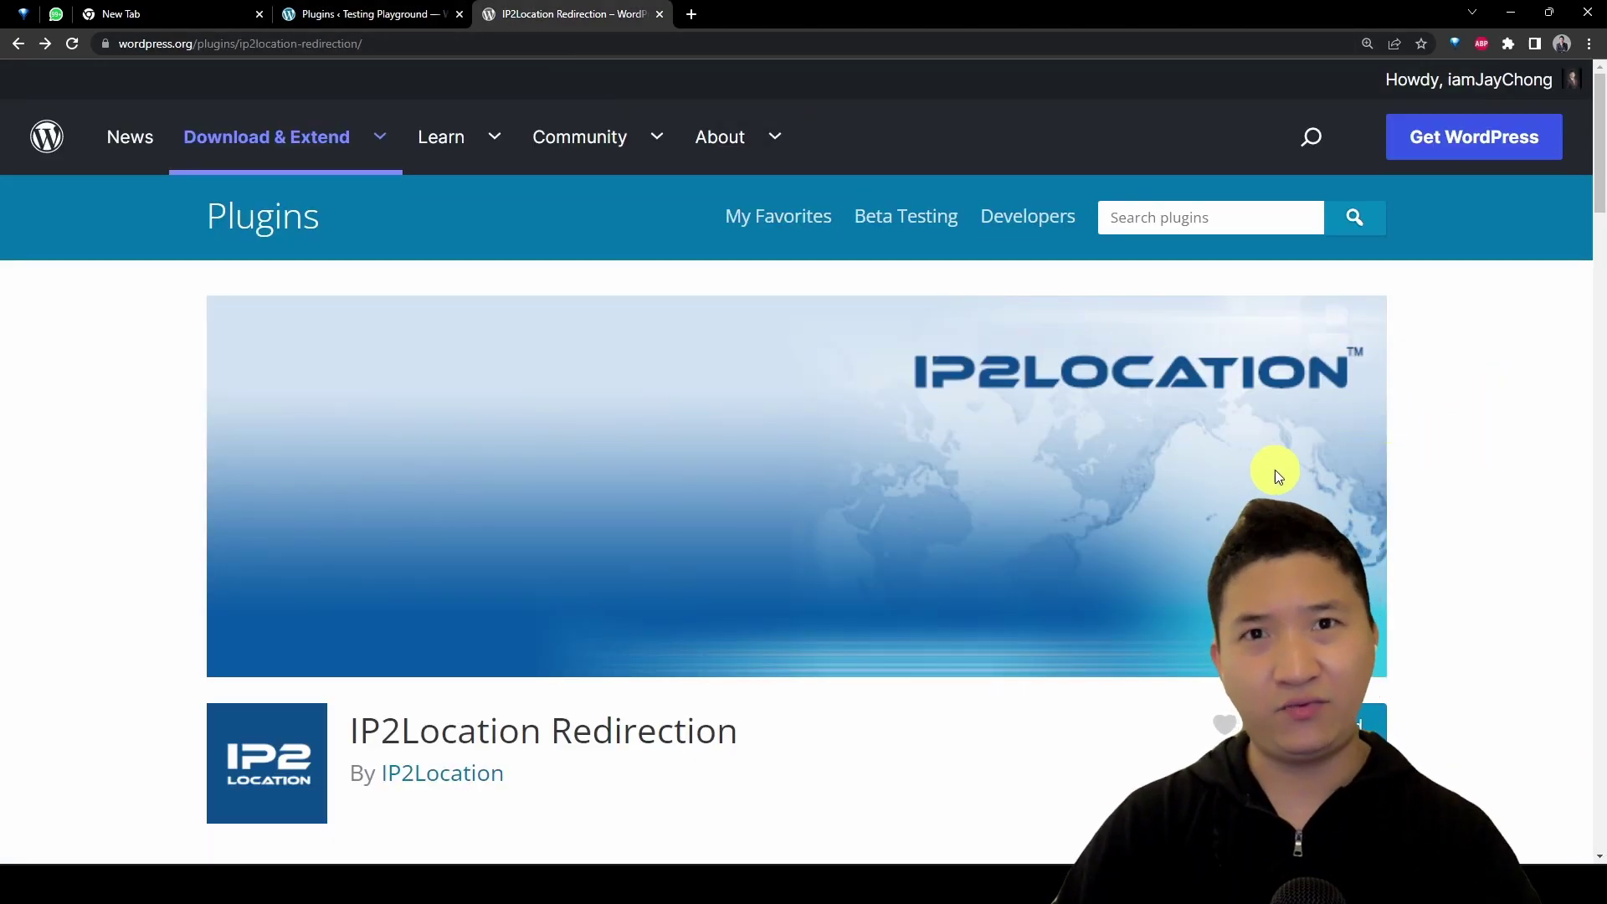
pyautogui.hotkey('ctrl', '+')
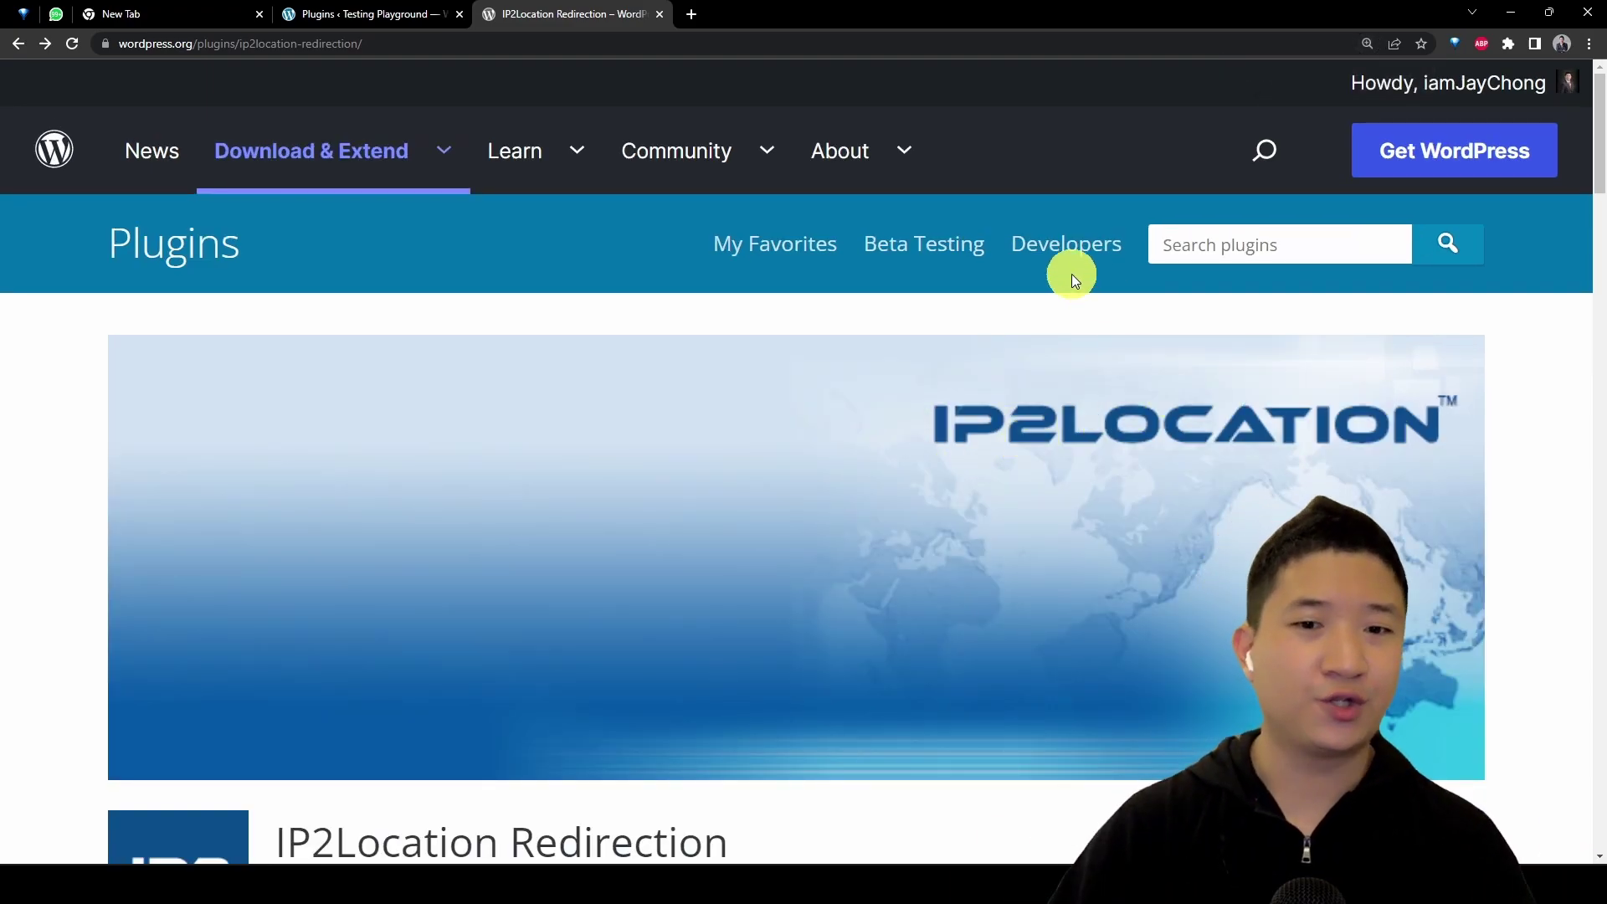
pyautogui.scroll(-1, 1071, 274)
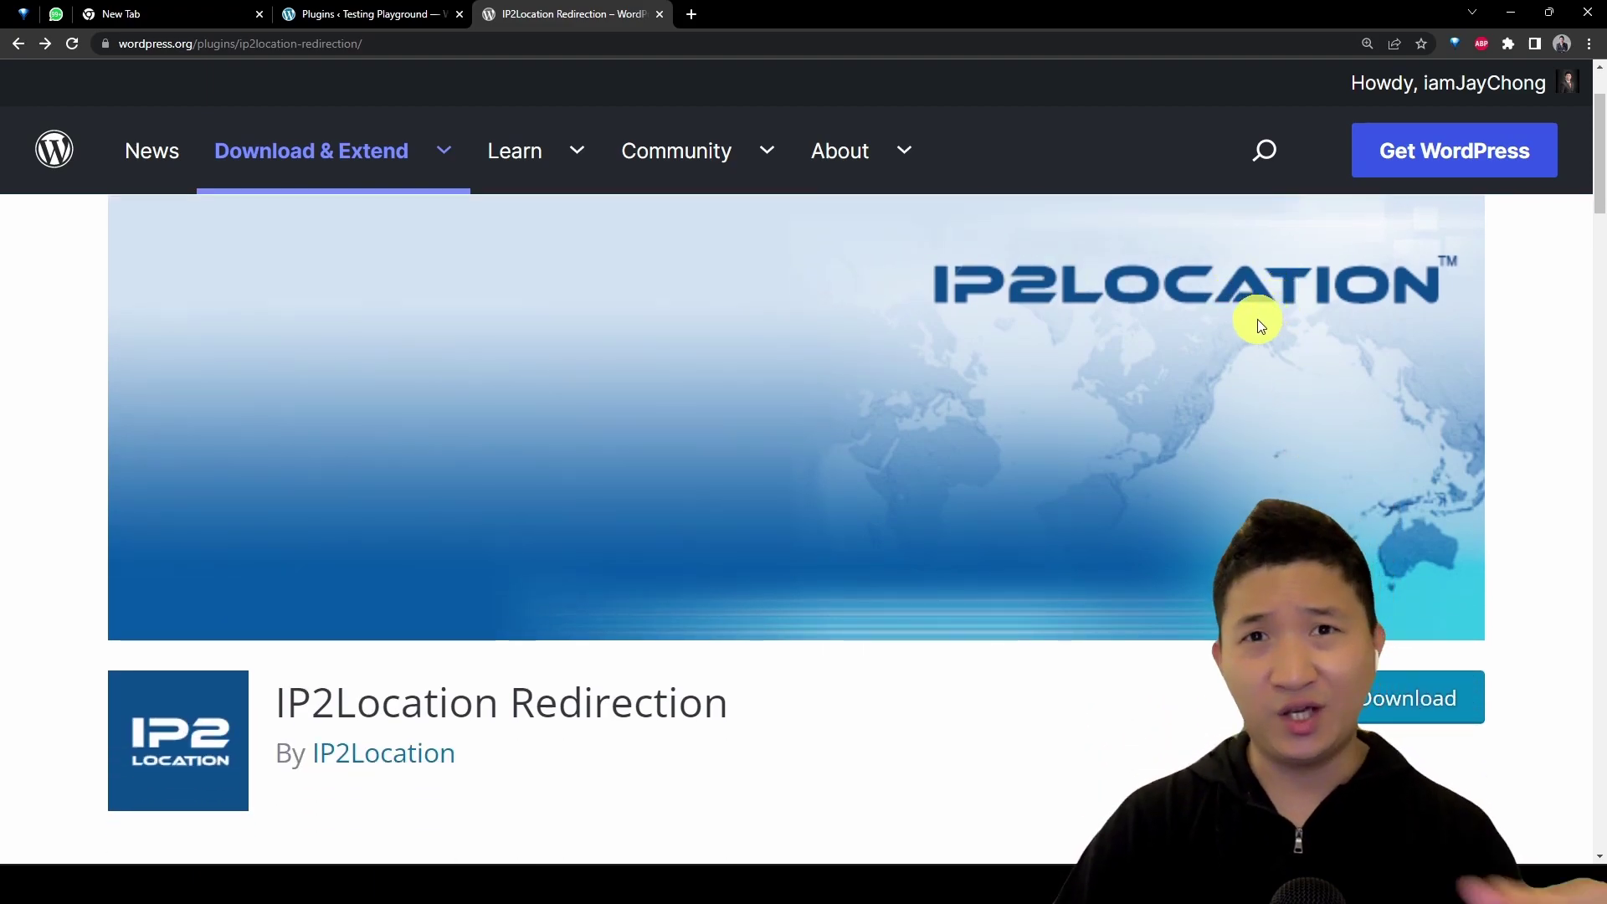
pyautogui.scroll(-4, 1249, 326)
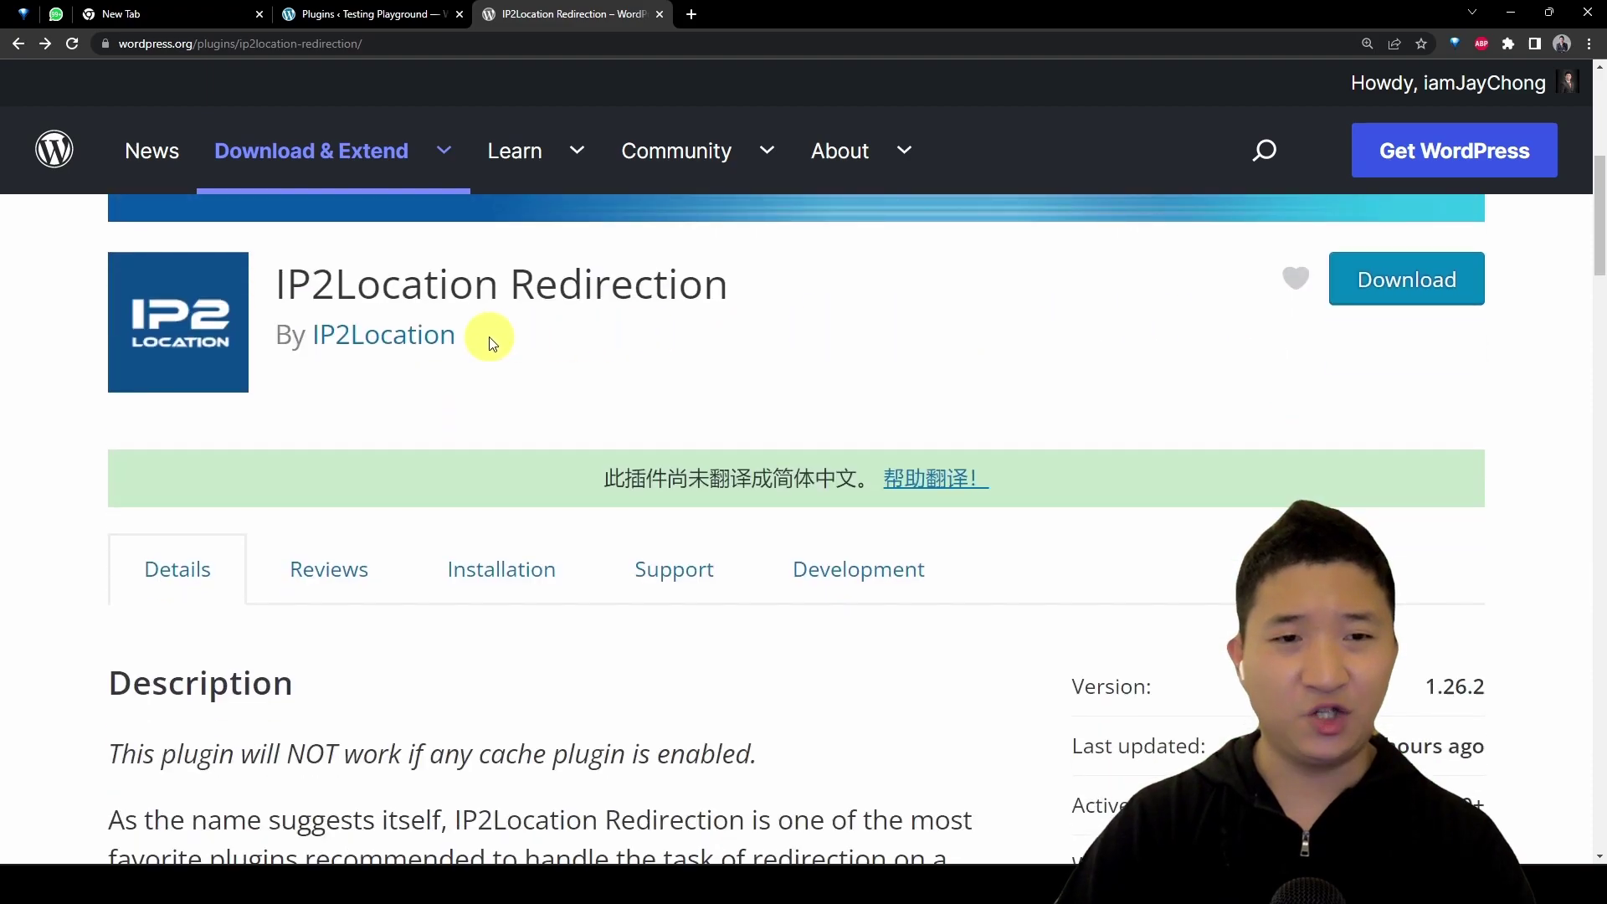
pyautogui.moveTo(285, 299); pyautogui.dragTo(782, 266)
pyautogui.click(897, 332)
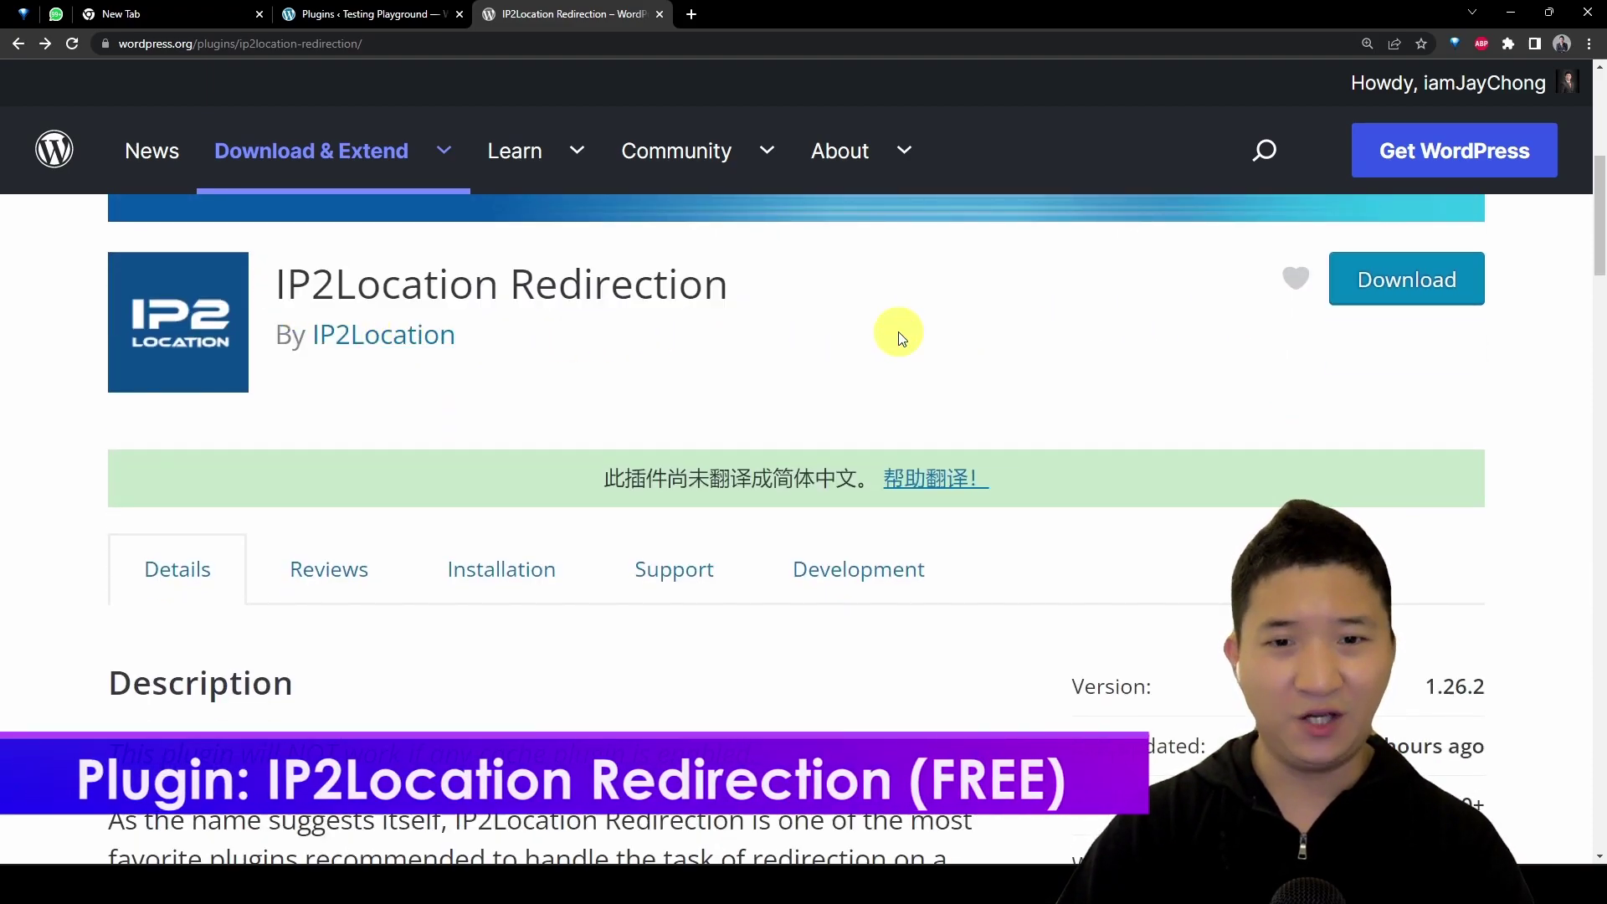
pyautogui.scroll(-3, 898, 332)
pyautogui.scroll(-2, 897, 332)
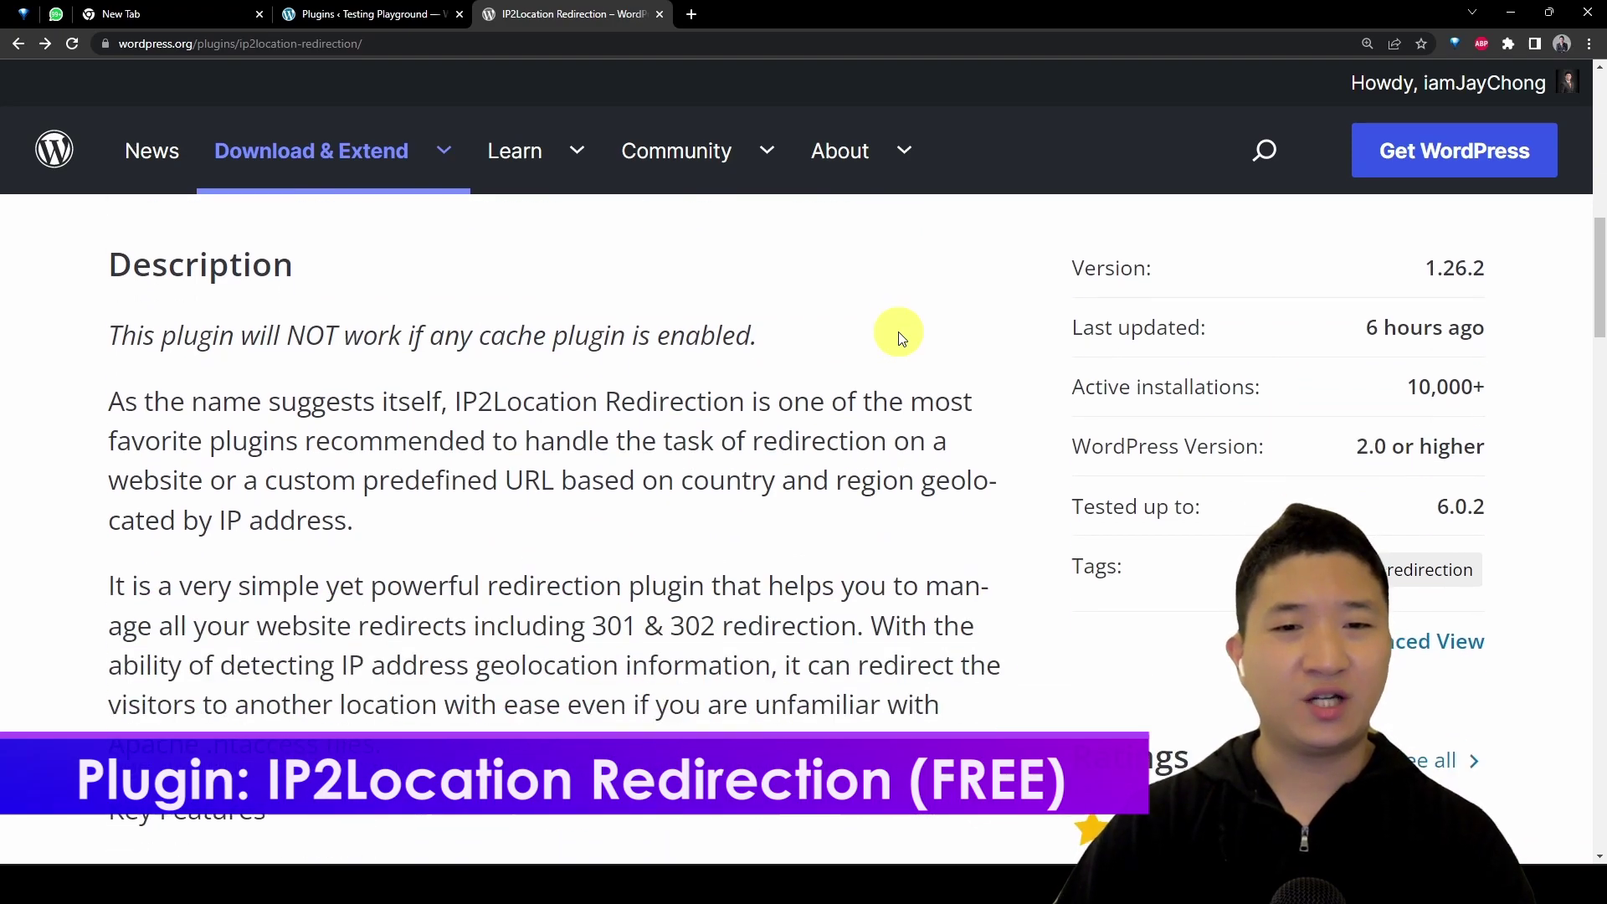
pyautogui.moveTo(121, 339); pyautogui.dragTo(828, 352)
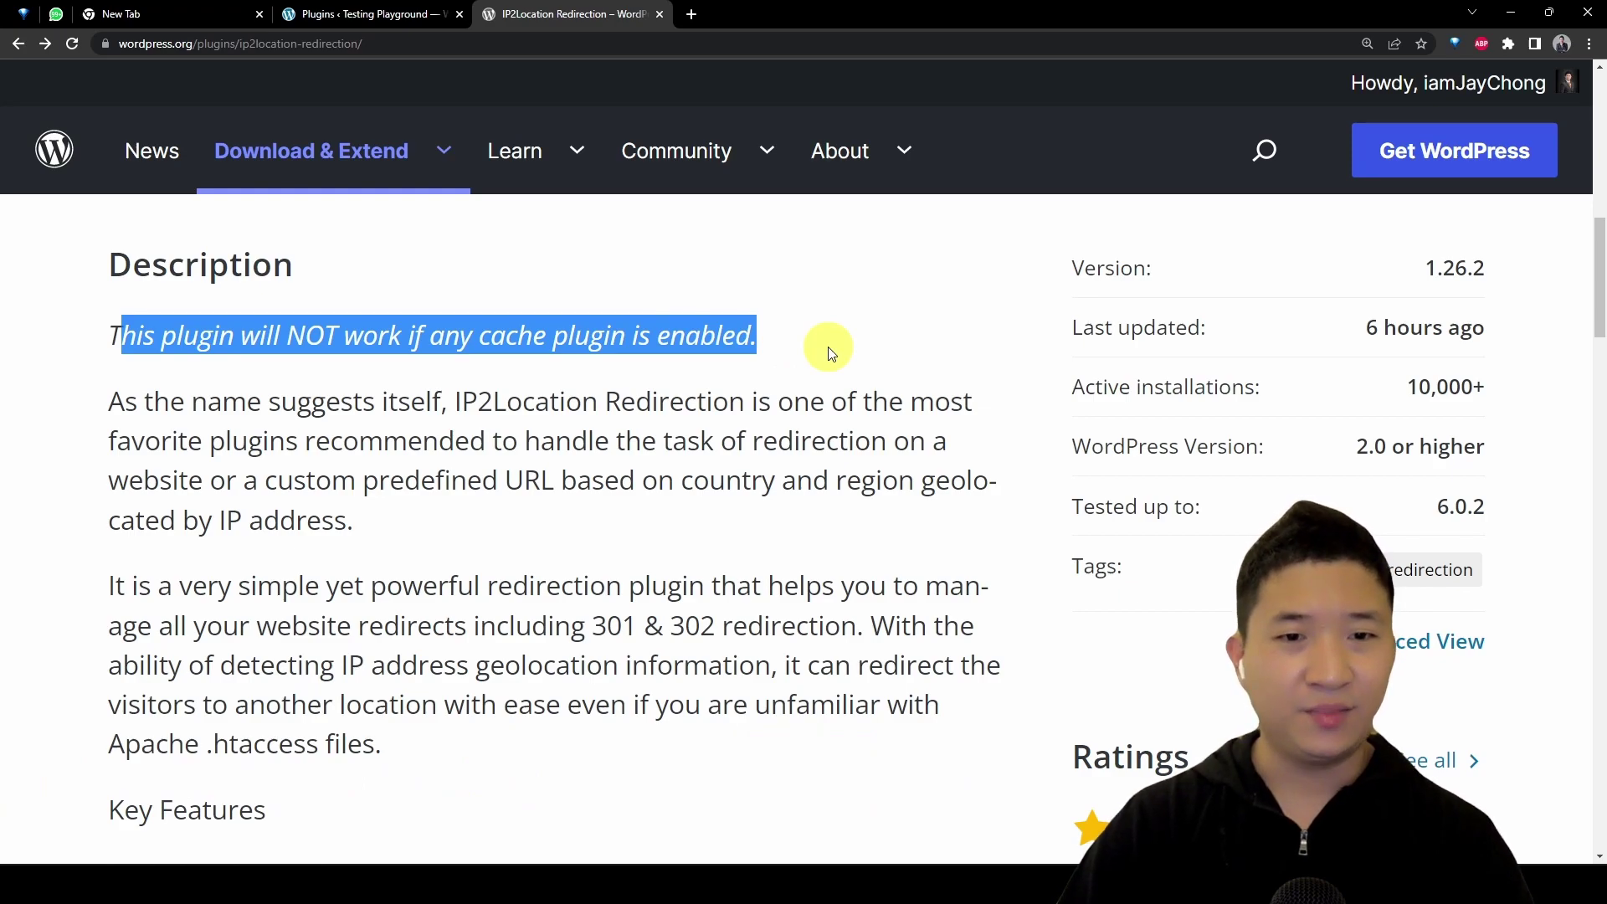
pyautogui.click(700, 510)
pyautogui.scroll(-4, 861, 549)
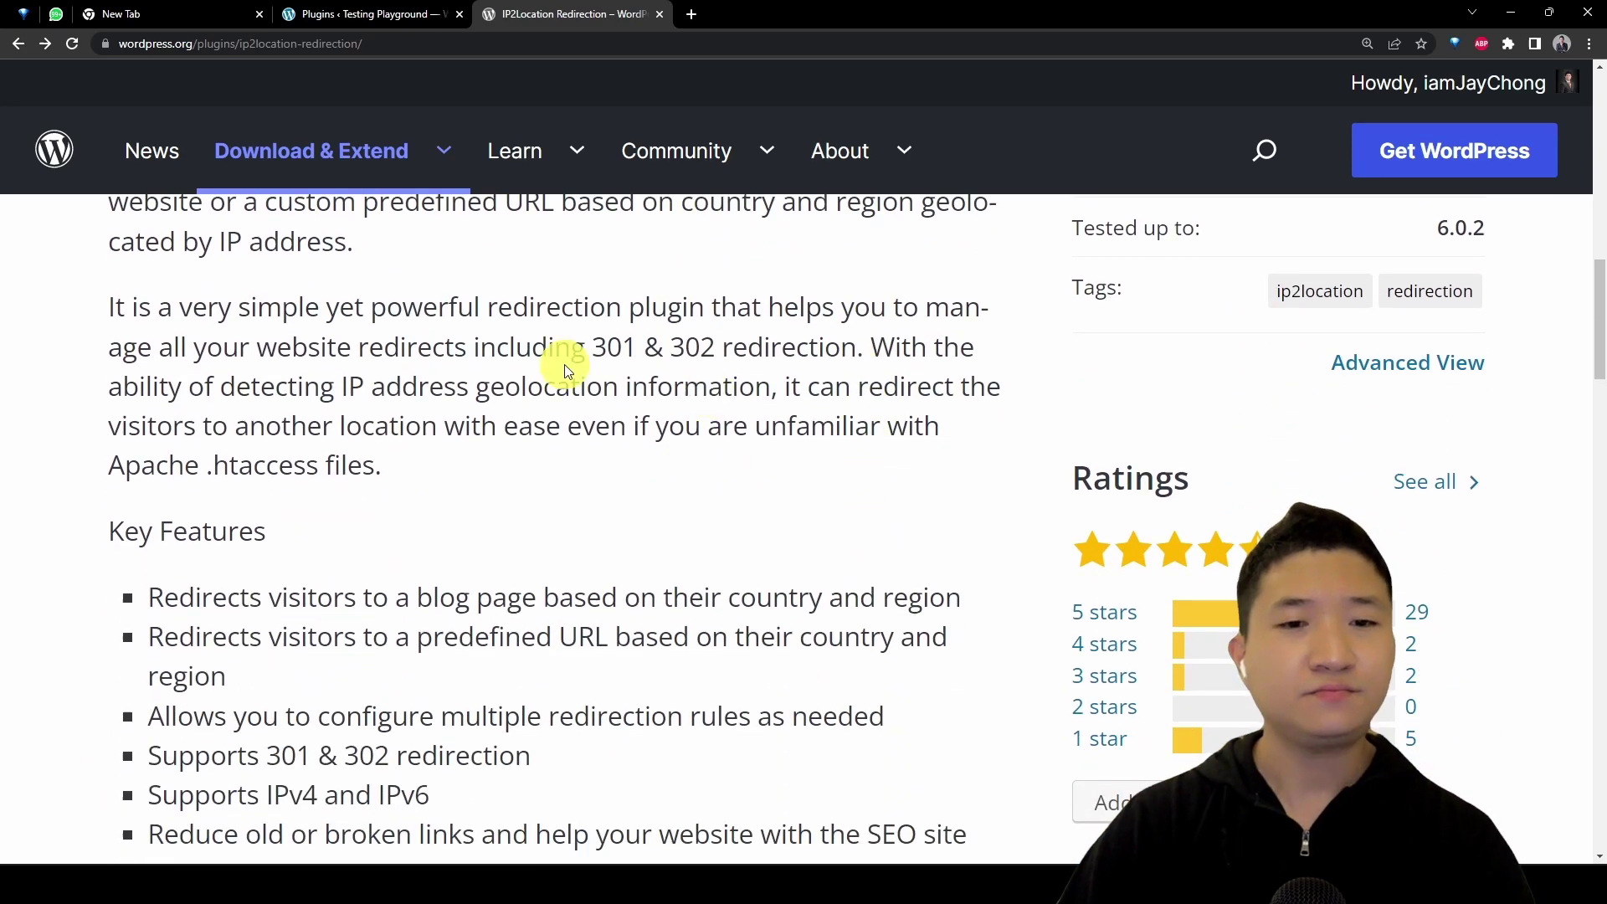
pyautogui.moveTo(159, 294); pyautogui.dragTo(489, 303)
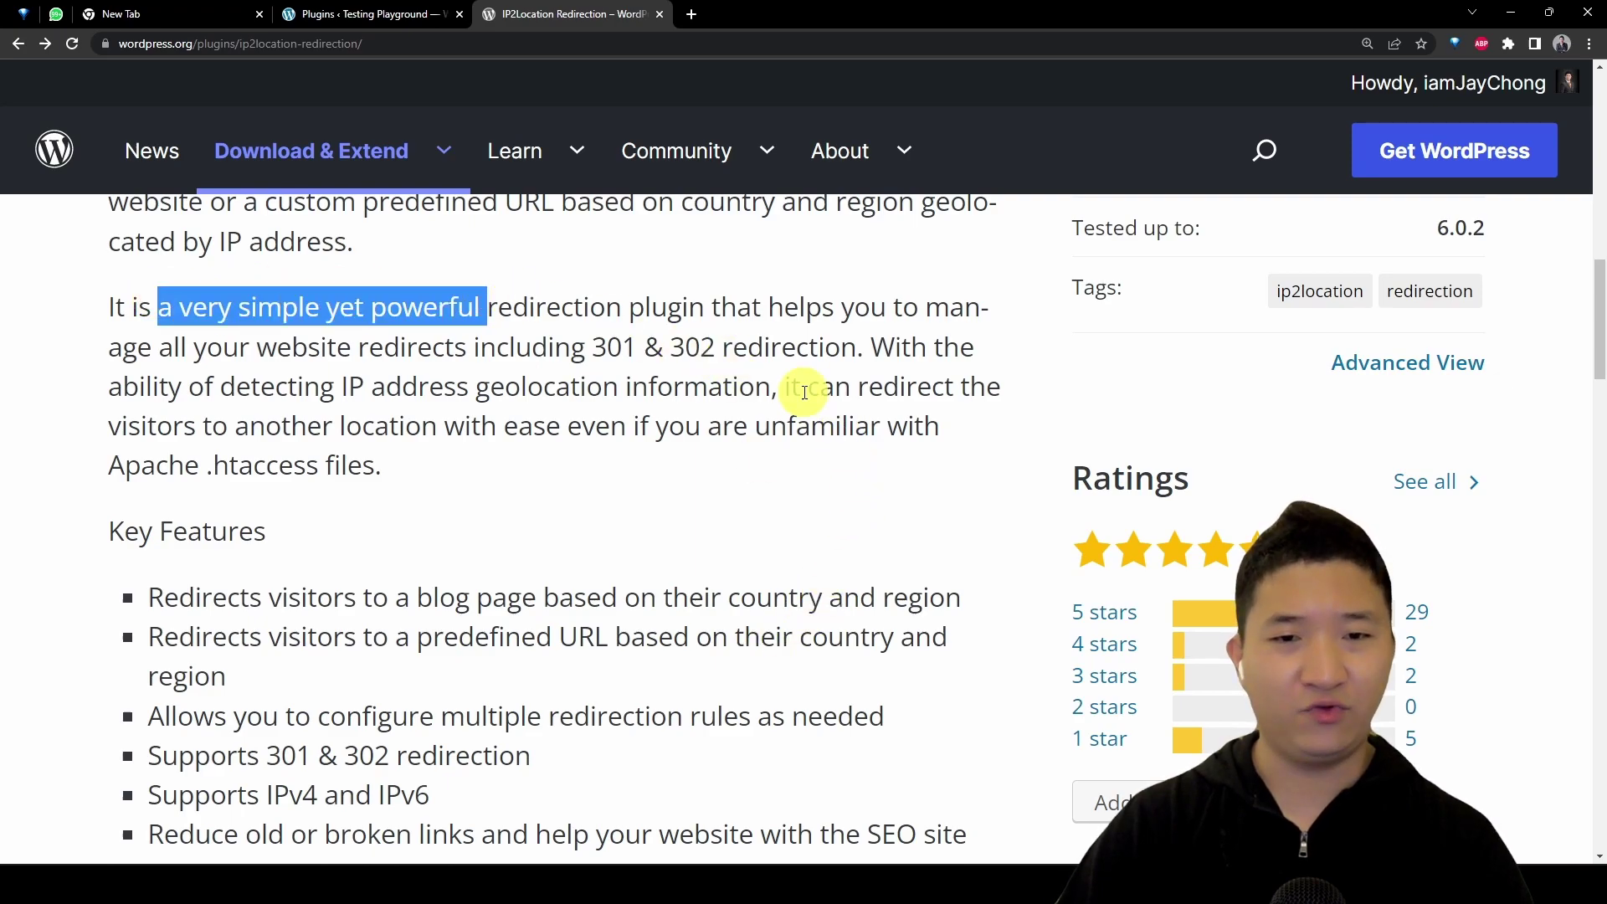
pyautogui.click(666, 494)
pyautogui.scroll(-3, 670, 494)
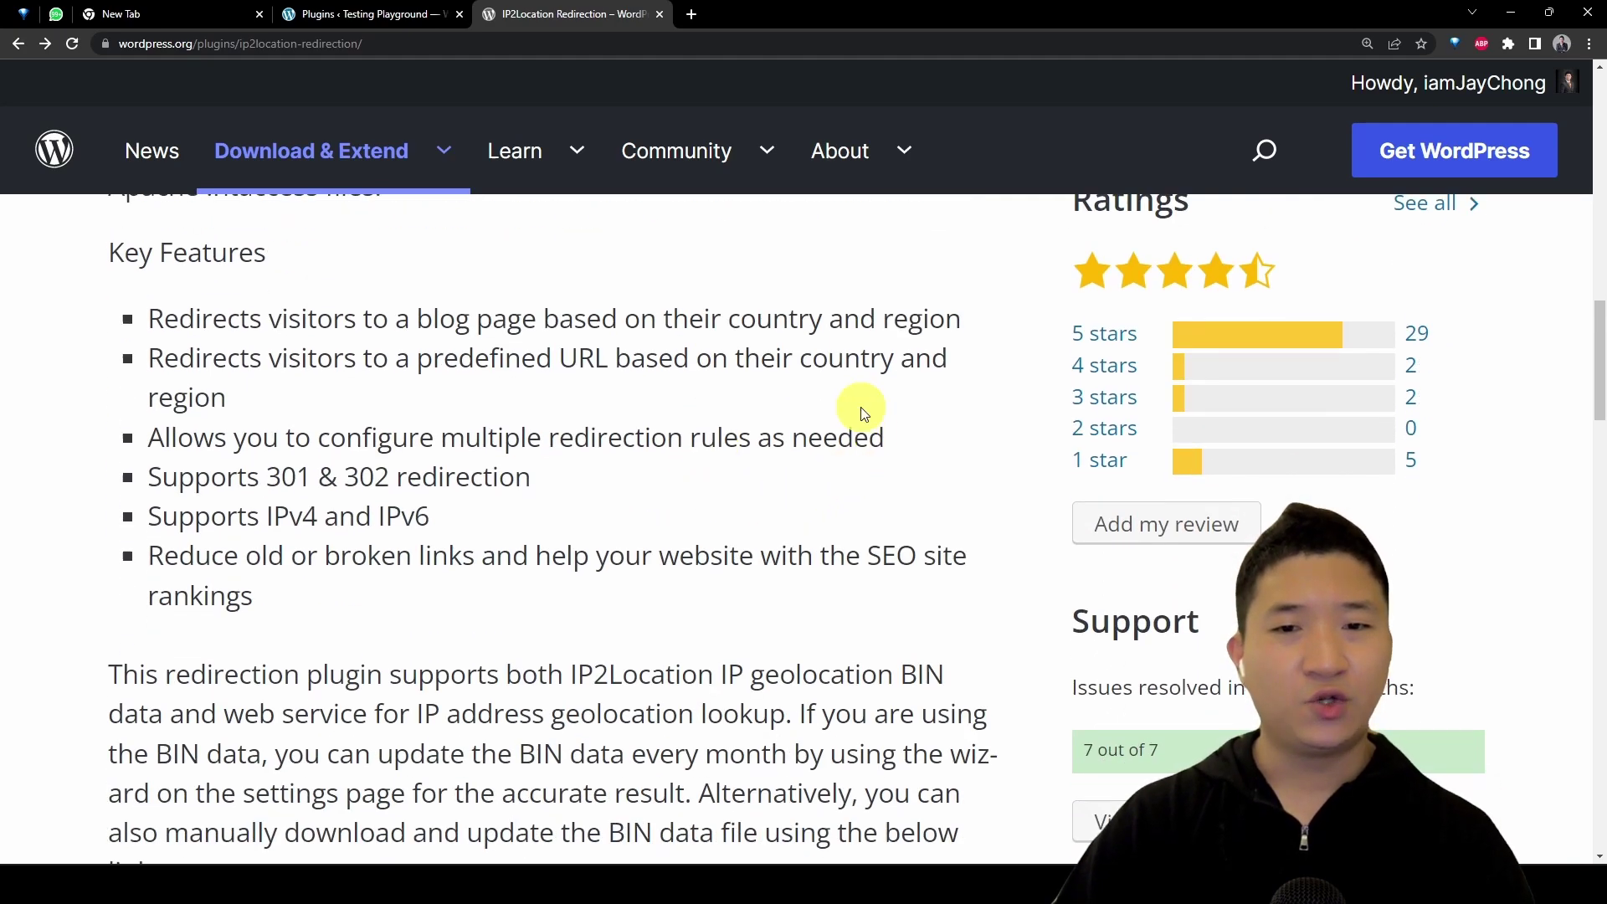
pyautogui.moveTo(1001, 314); pyautogui.dragTo(574, 313)
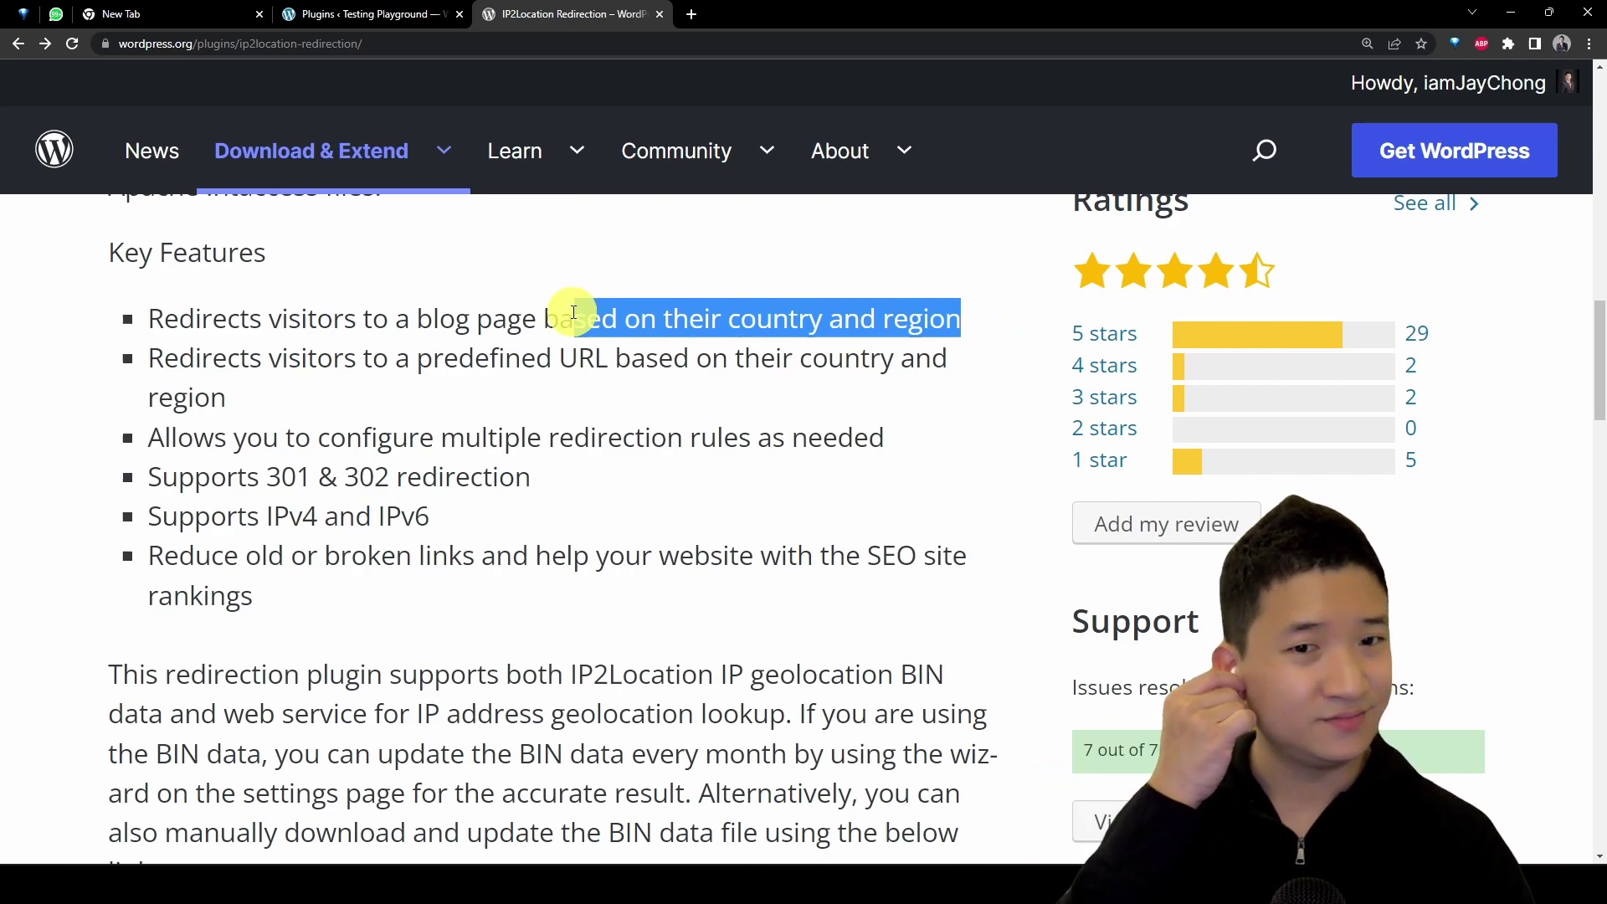
pyautogui.click(456, 395)
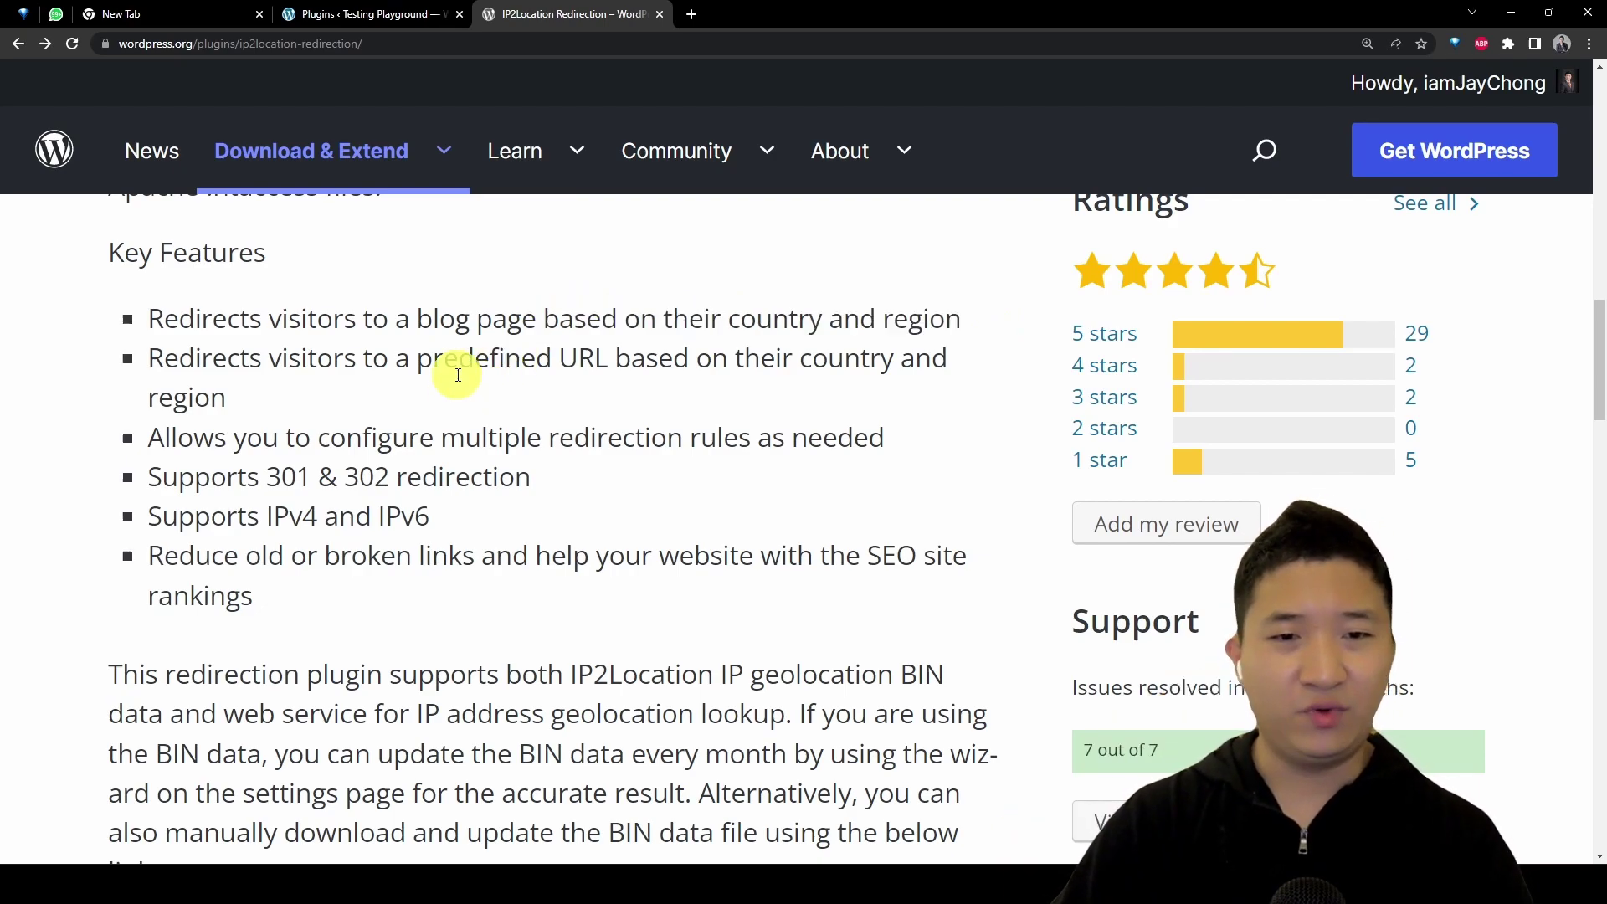
pyautogui.moveTo(419, 360); pyautogui.dragTo(645, 360)
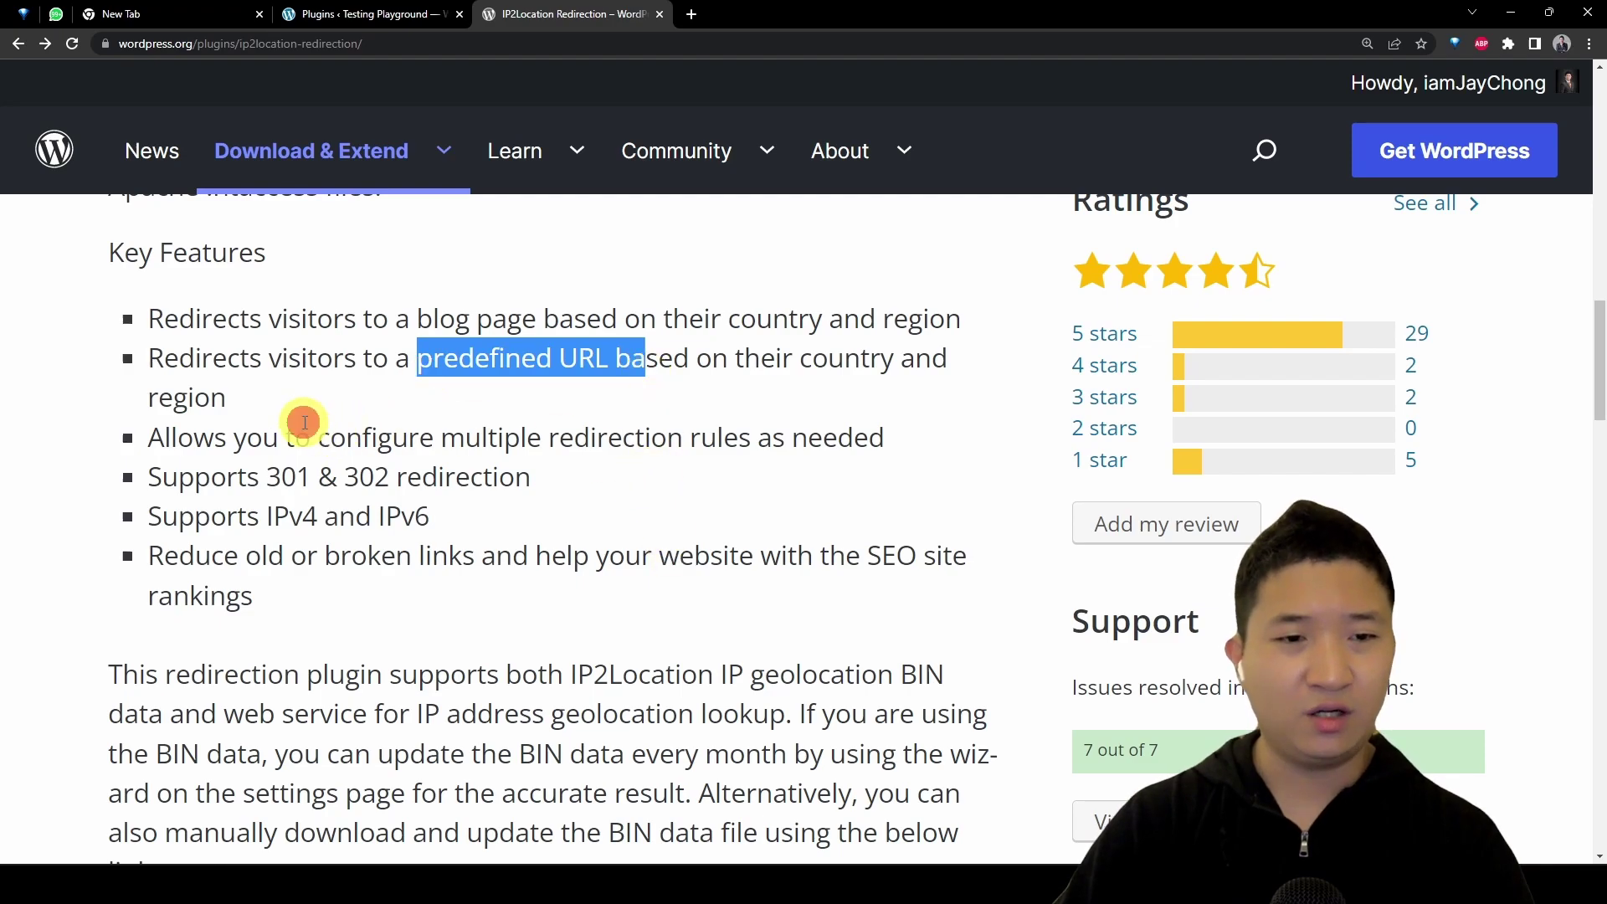
pyautogui.moveTo(318, 437); pyautogui.dragTo(542, 555)
pyautogui.scroll(-5, 815, 621)
pyautogui.scroll(-6, 815, 620)
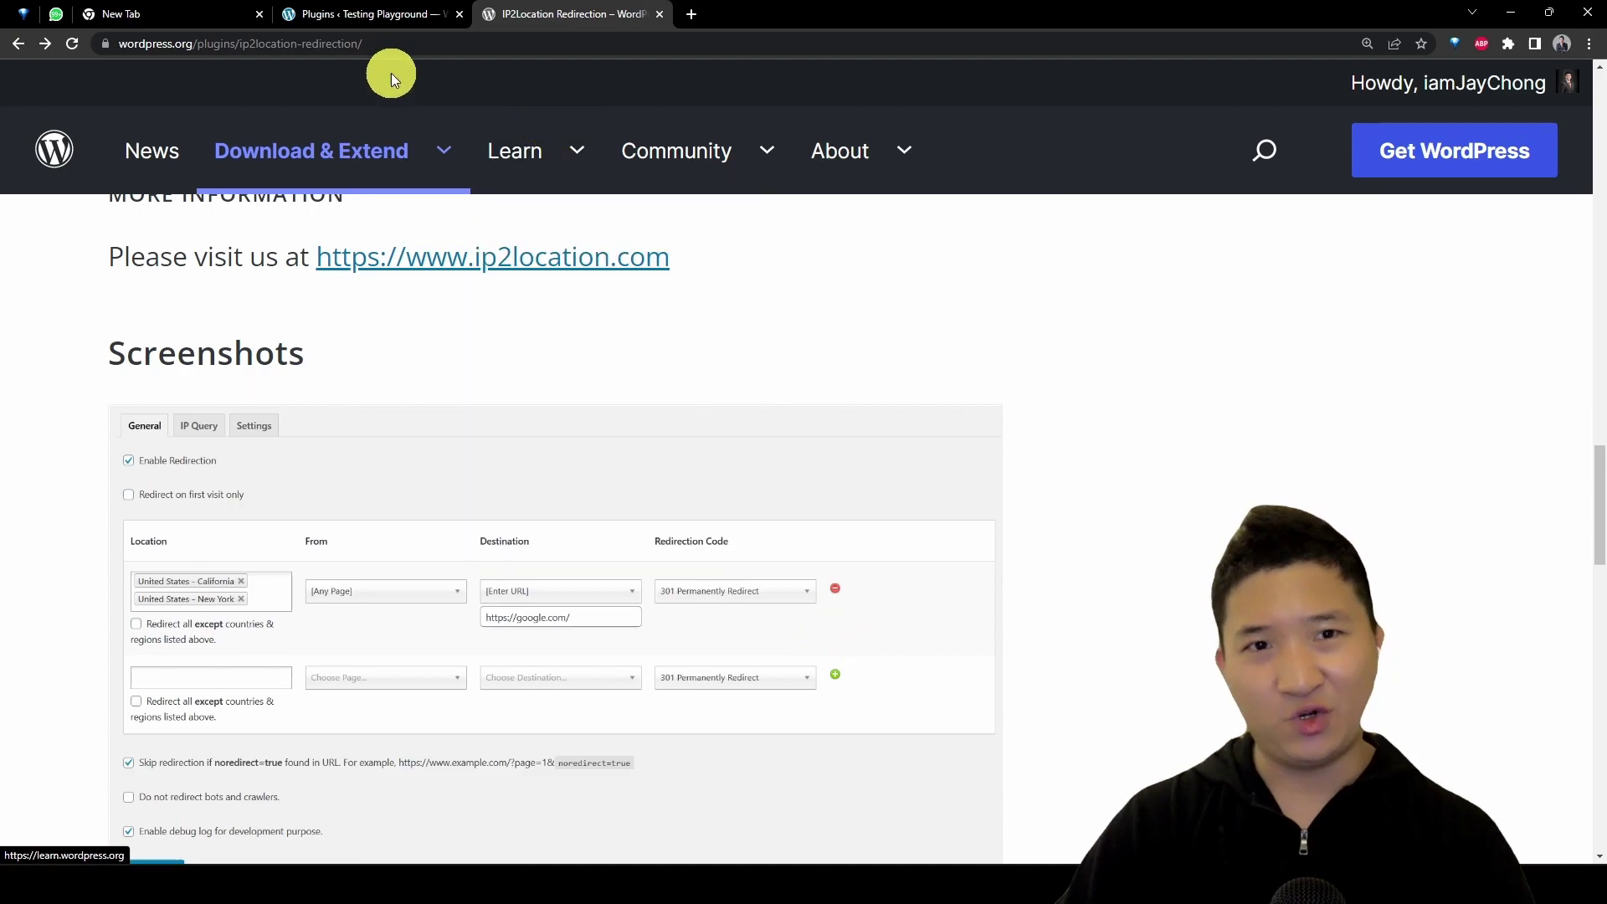
# Step: Go to the Plugins page, zoom in, and highlight the BIN-database-required notice
pyautogui.click(373, 14)
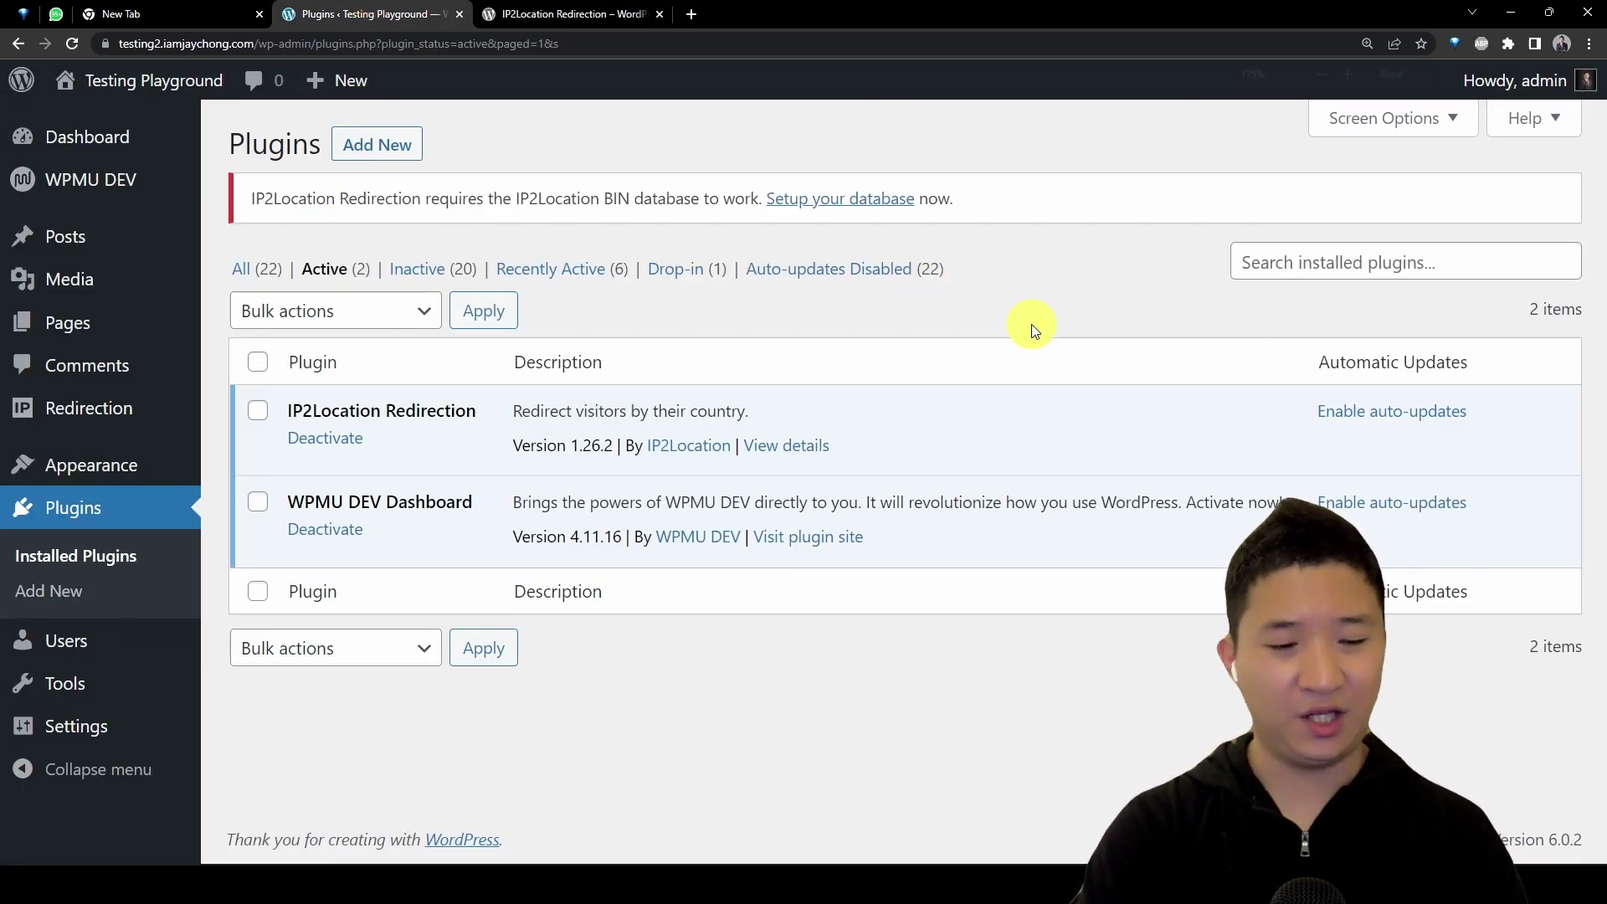
pyautogui.hotkey('ctrl', '+')
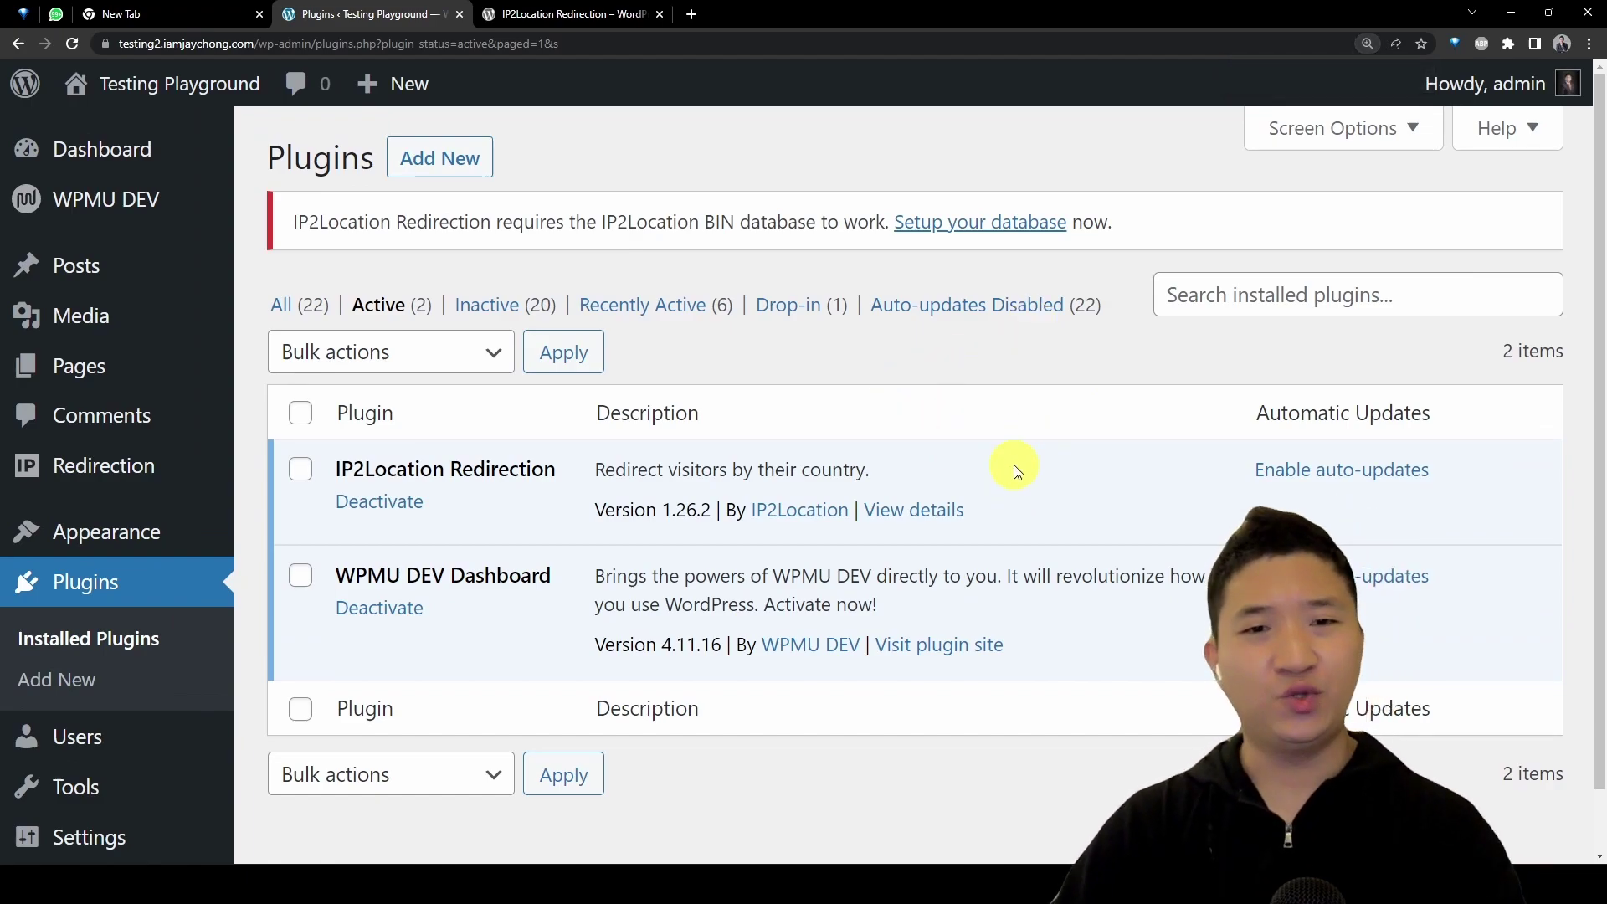
pyautogui.moveTo(448, 223); pyautogui.dragTo(786, 243)
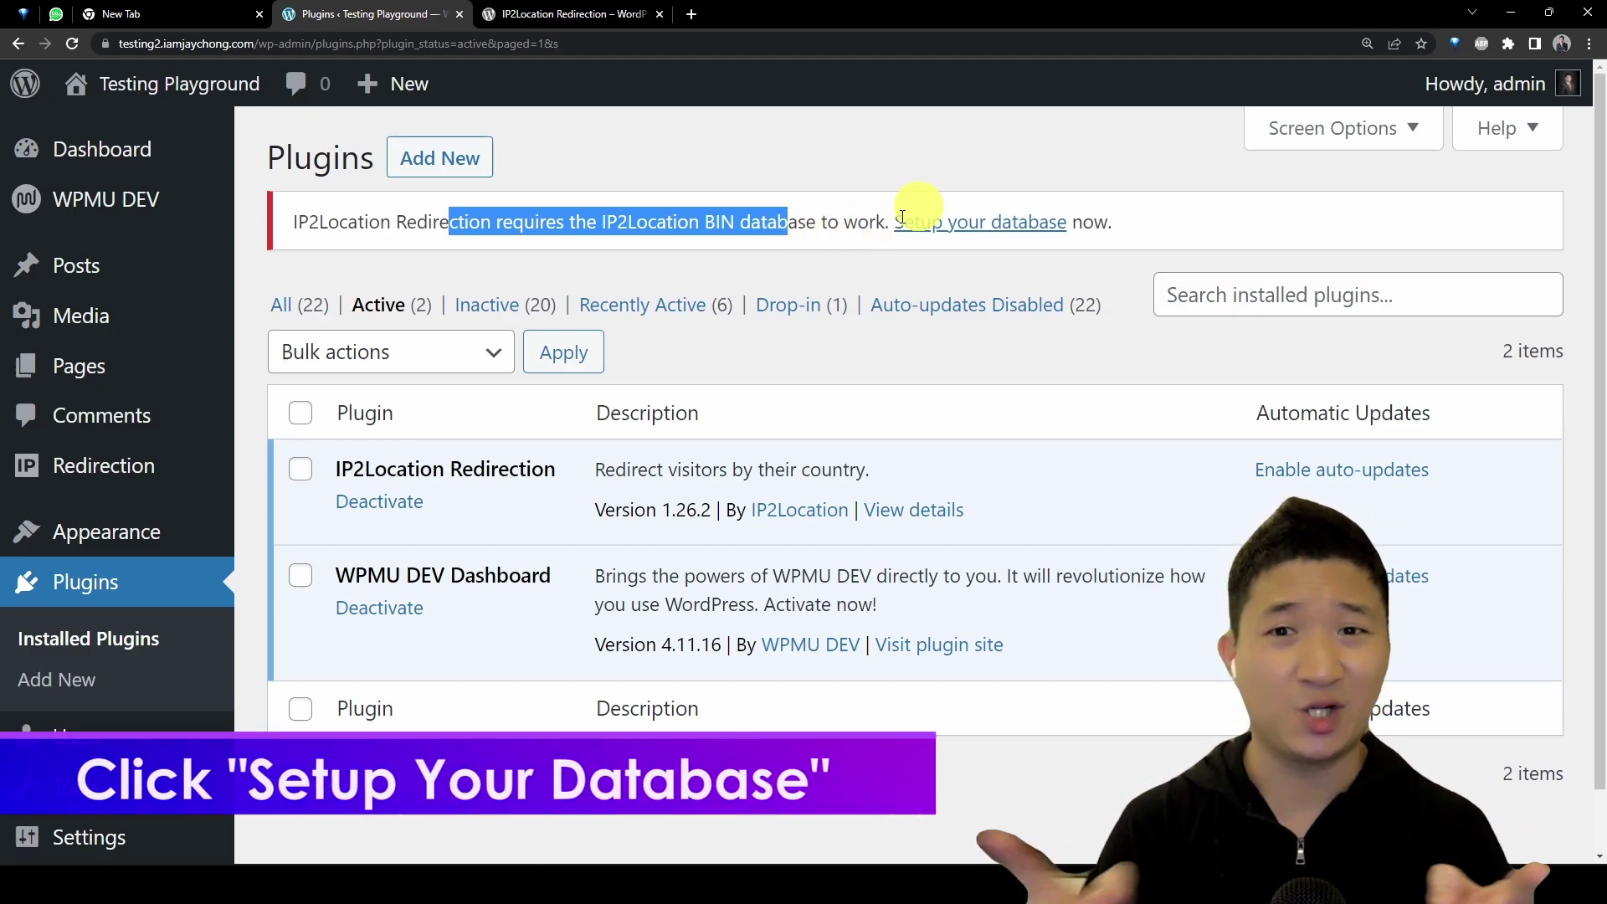
# Step: Start the database setup wizard and follow the token step's 'free account' sign-up link
pyautogui.click(948, 223)
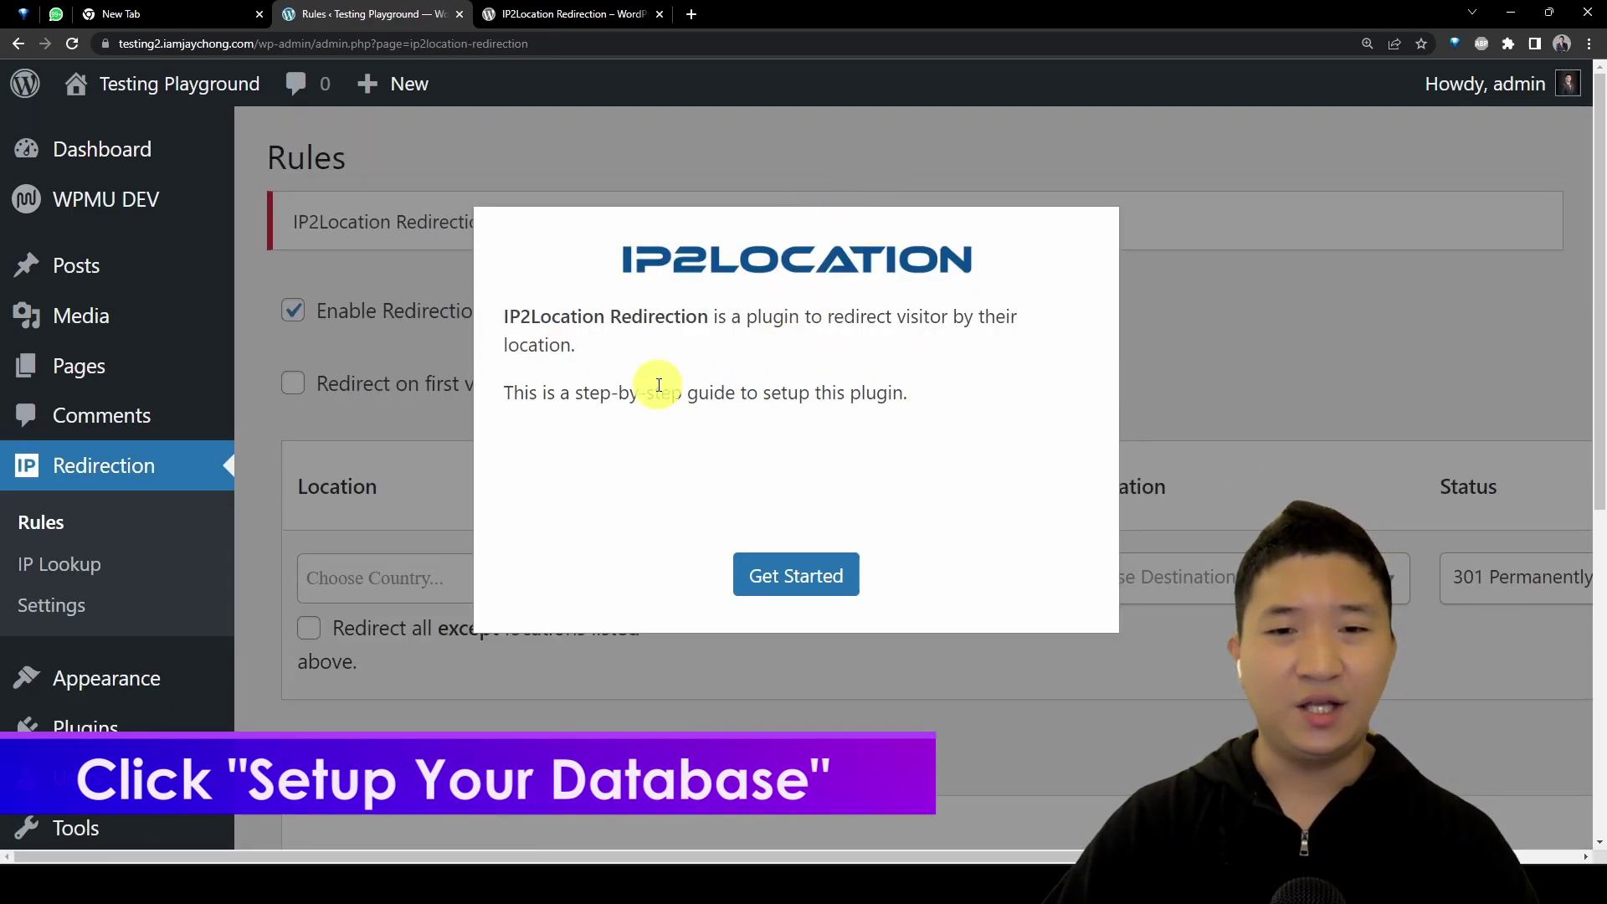
pyautogui.moveTo(579, 394); pyautogui.dragTo(827, 419)
pyautogui.click(947, 437)
pyautogui.click(831, 577)
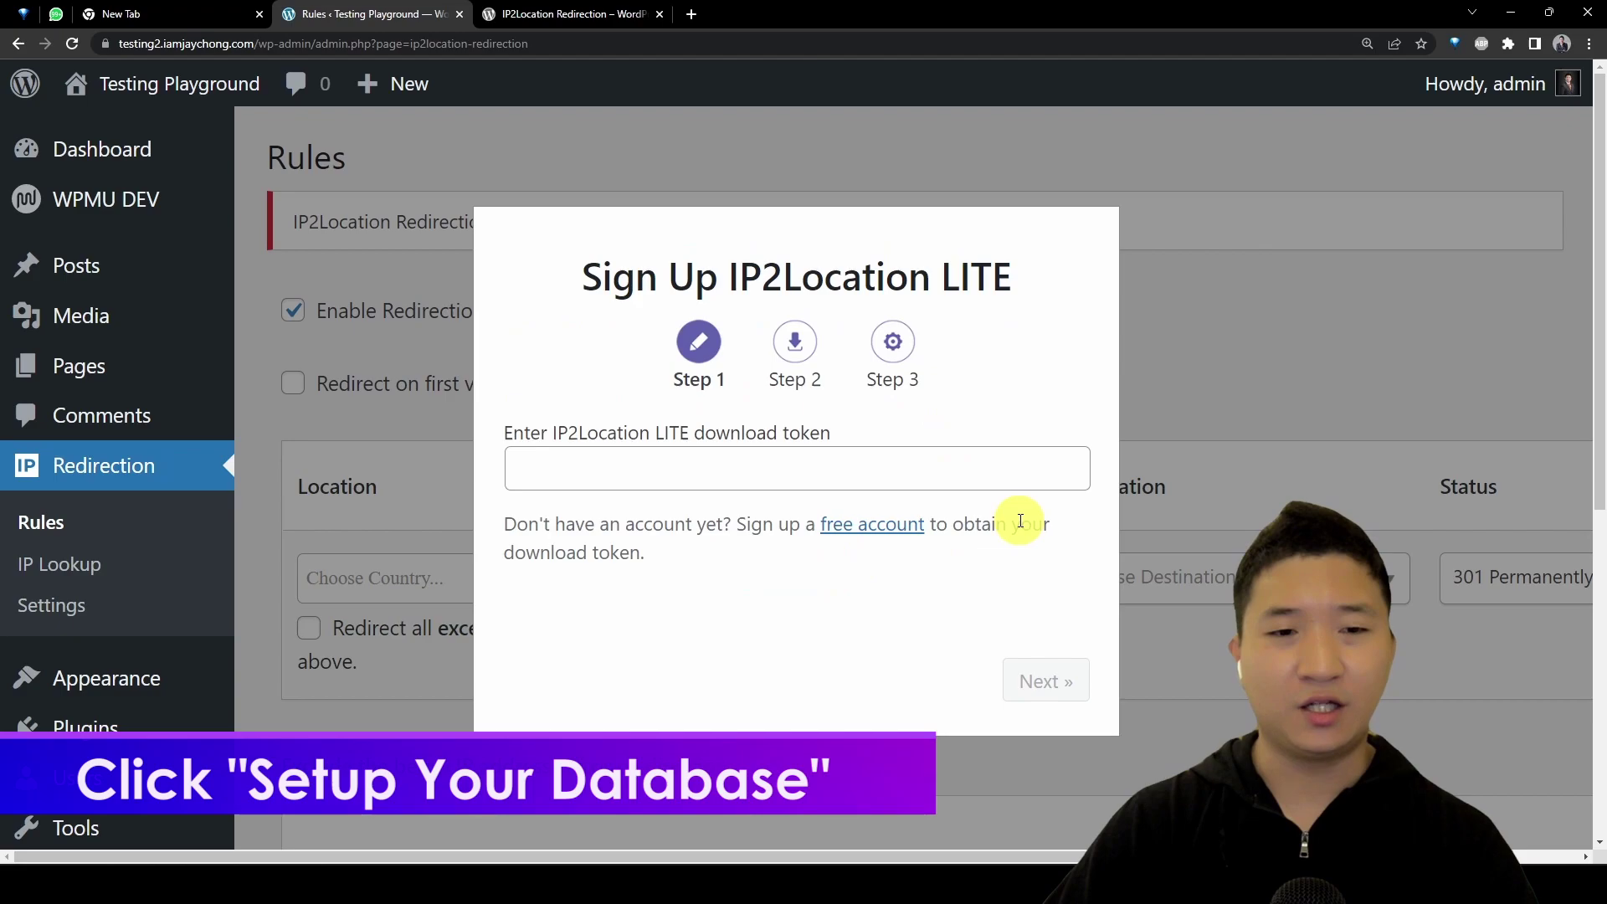
pyautogui.click(854, 480)
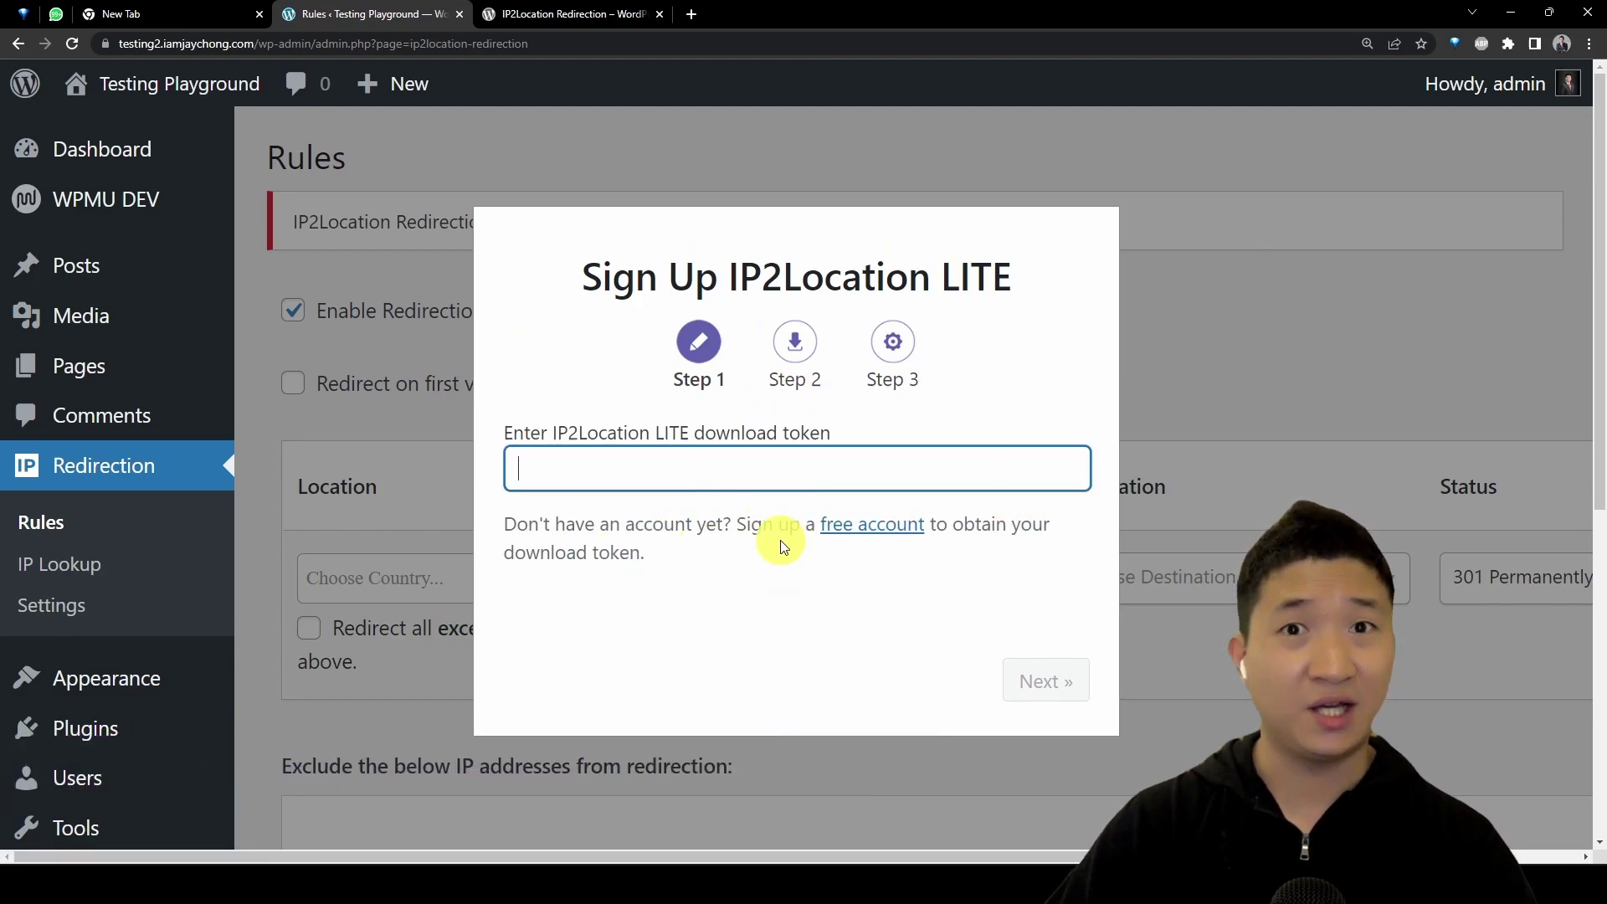
pyautogui.click(851, 540)
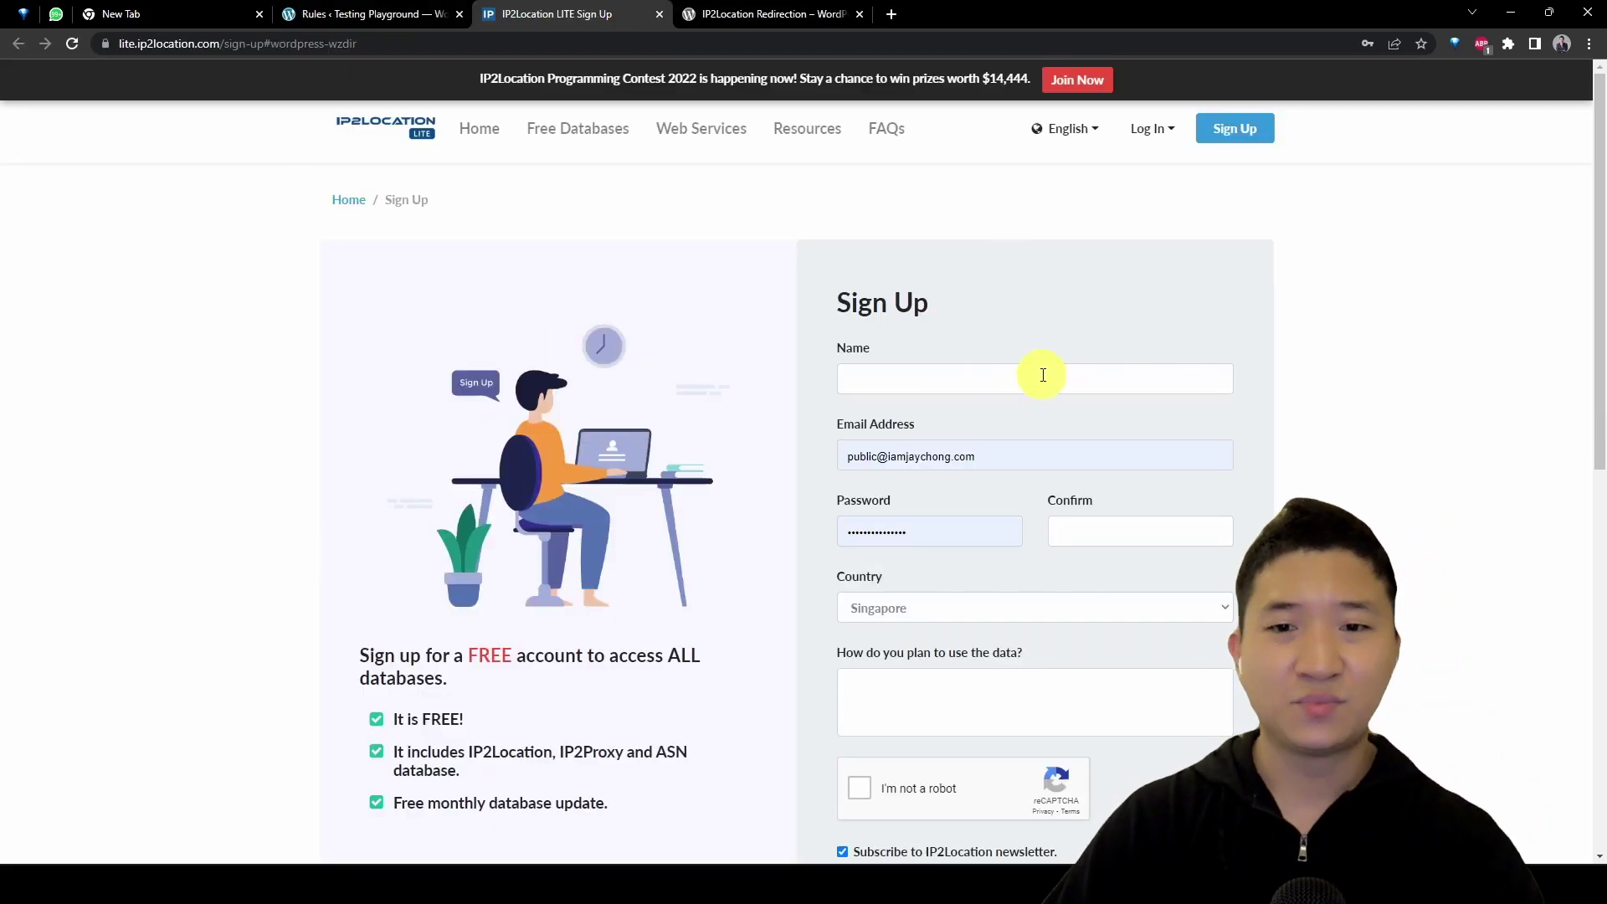
# Step: Look over the sign-up form, then switch to Log In with the saved account details
pyautogui.click(1043, 375)
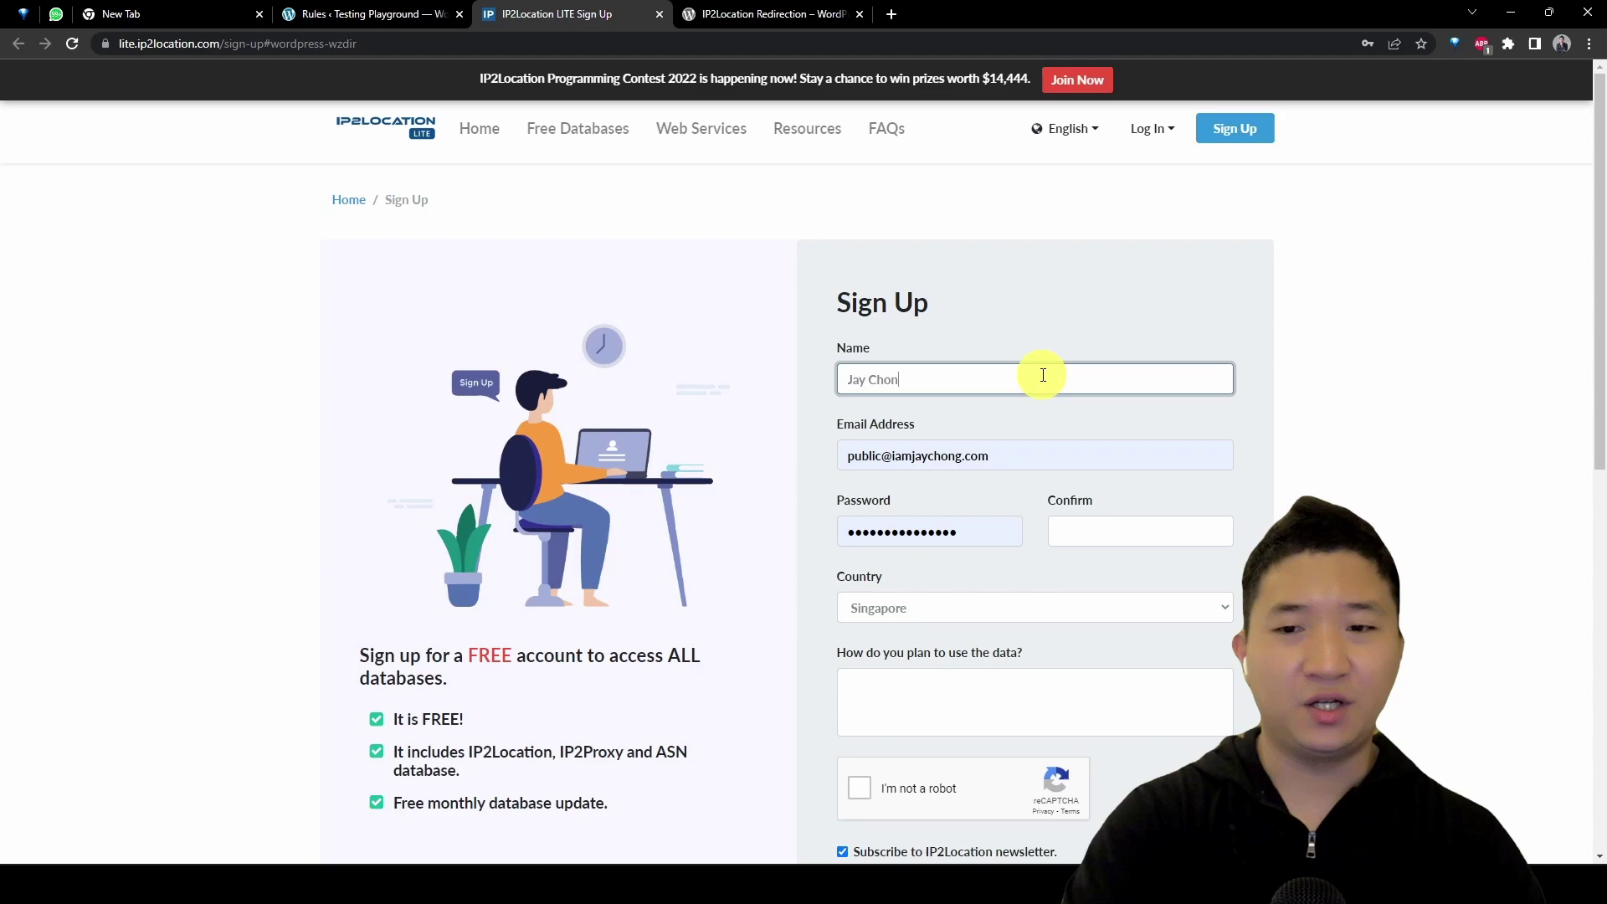
pyautogui.scroll(-2, 995, 540)
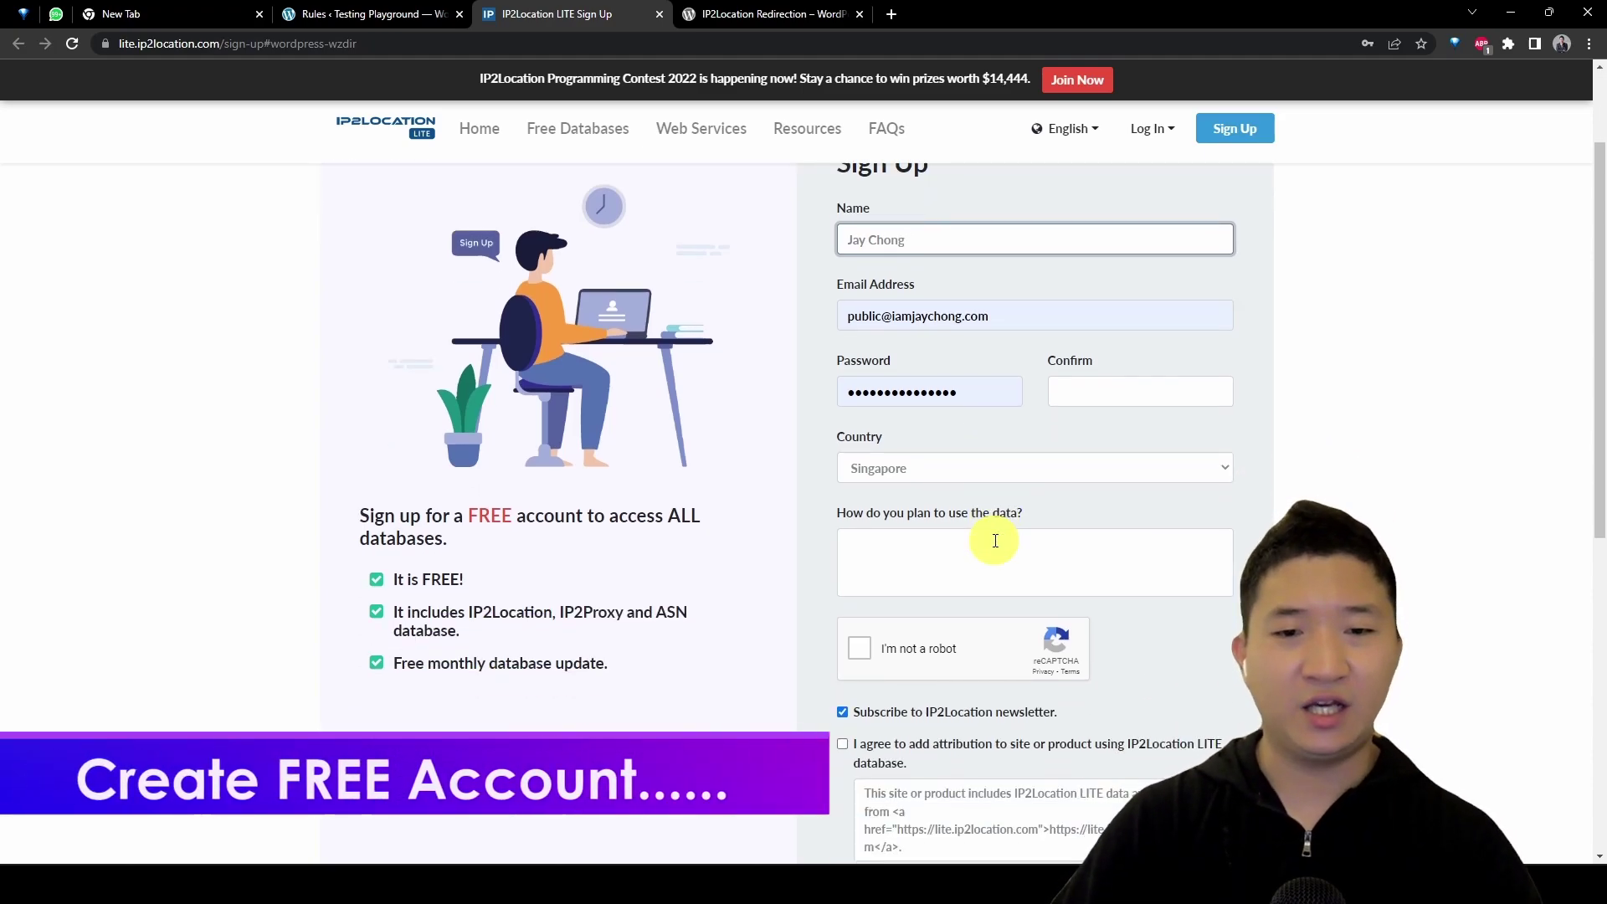
pyautogui.scroll(-5, 1468, 466)
pyautogui.scroll(7, 1468, 466)
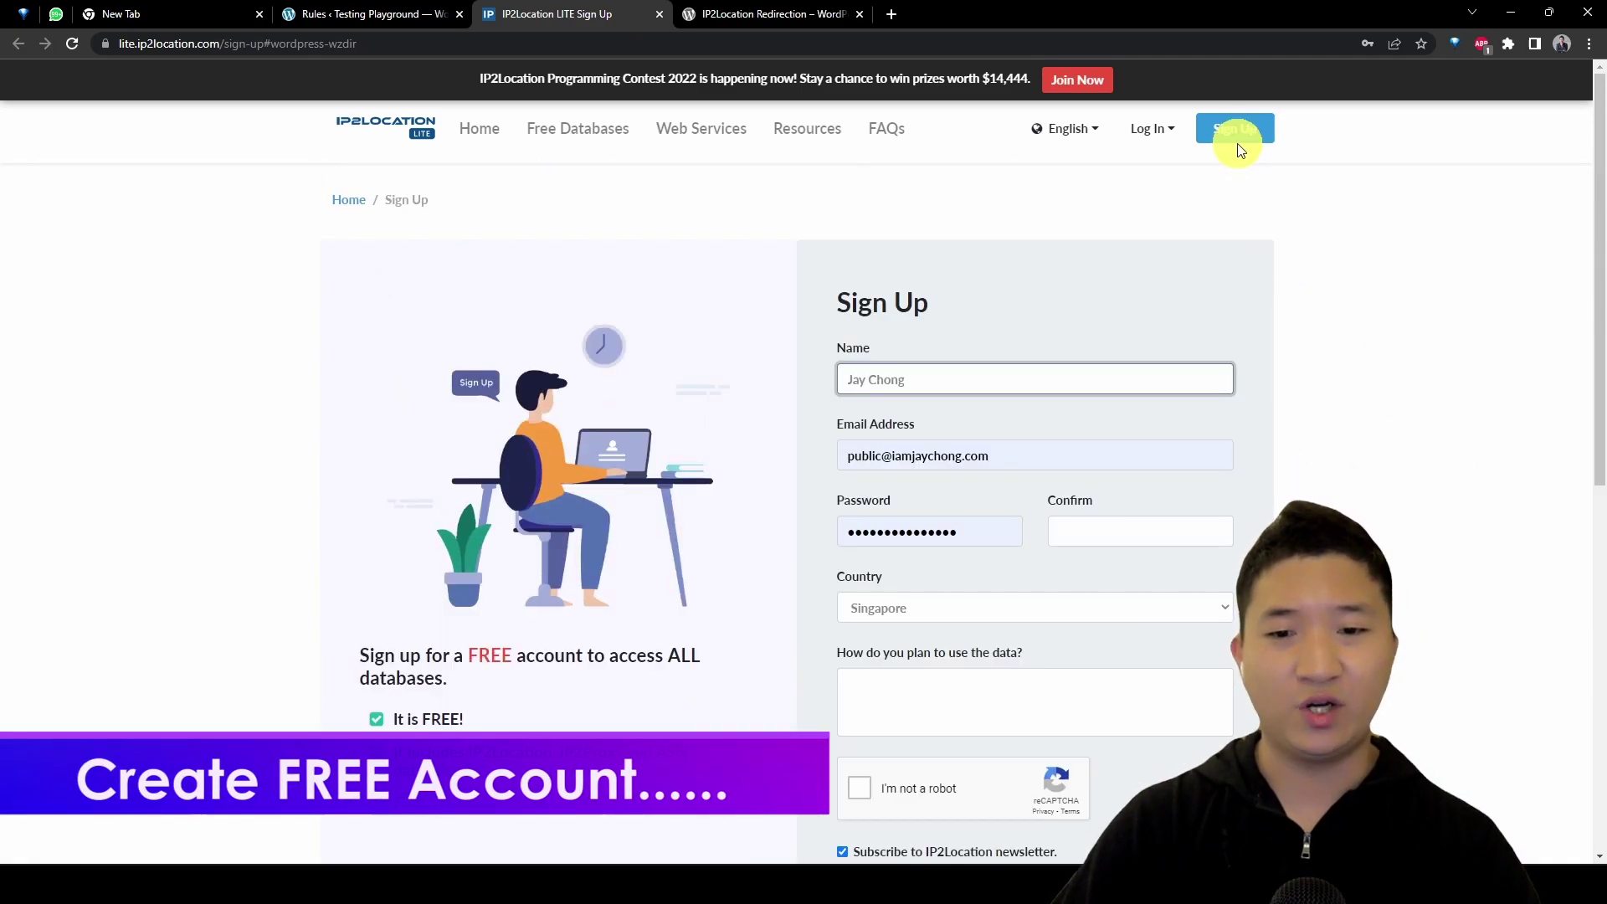
pyautogui.click(1150, 125)
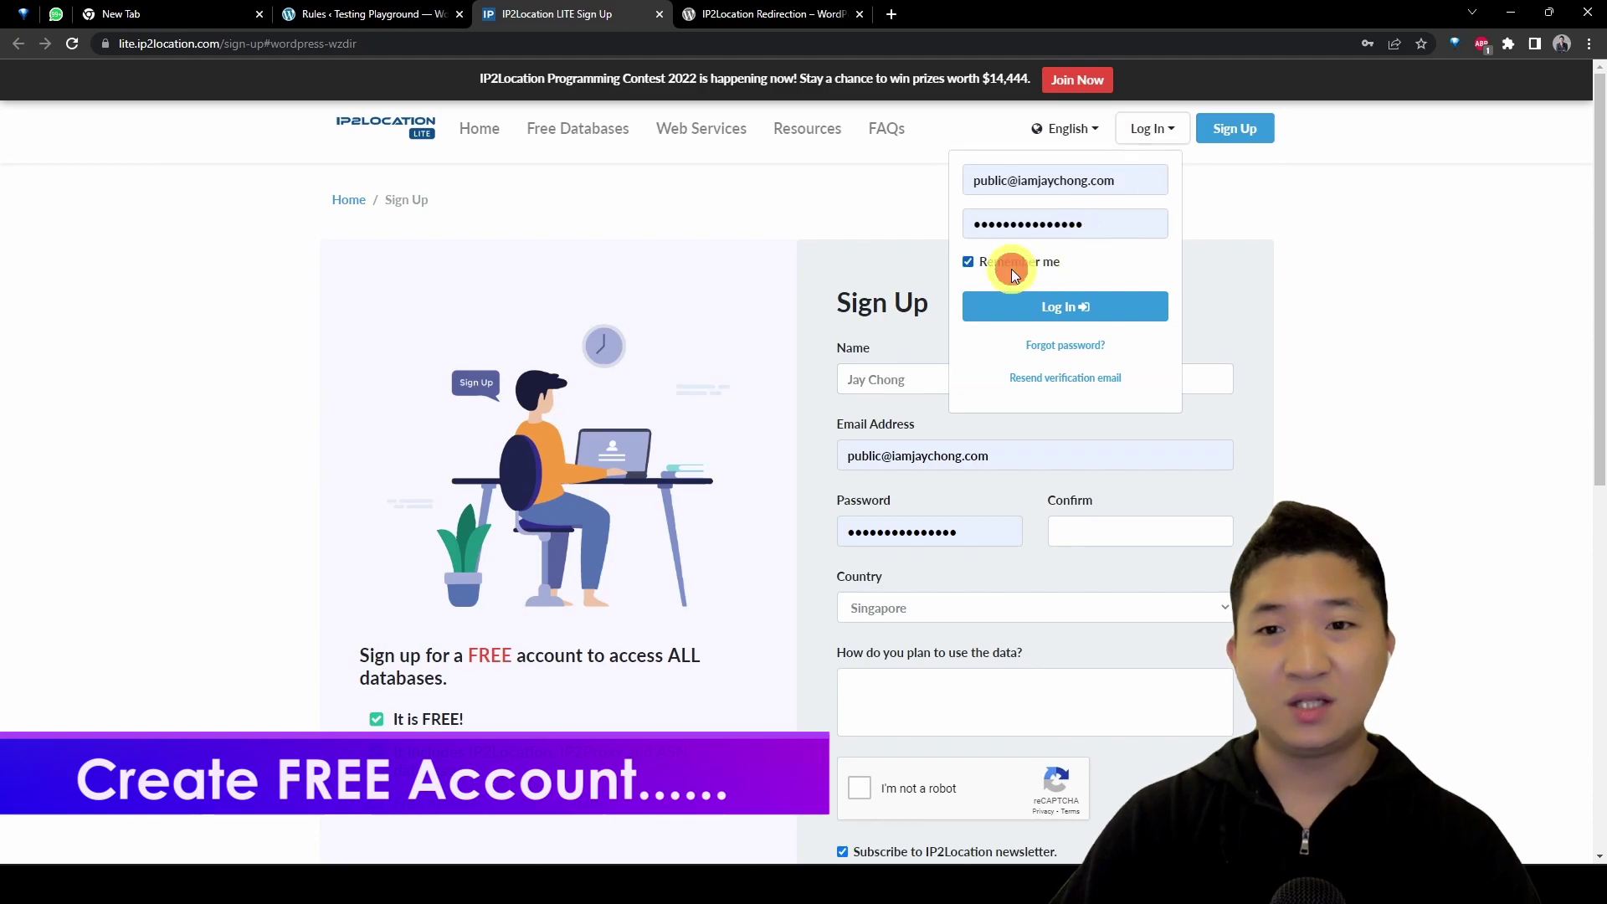
pyautogui.click(1094, 311)
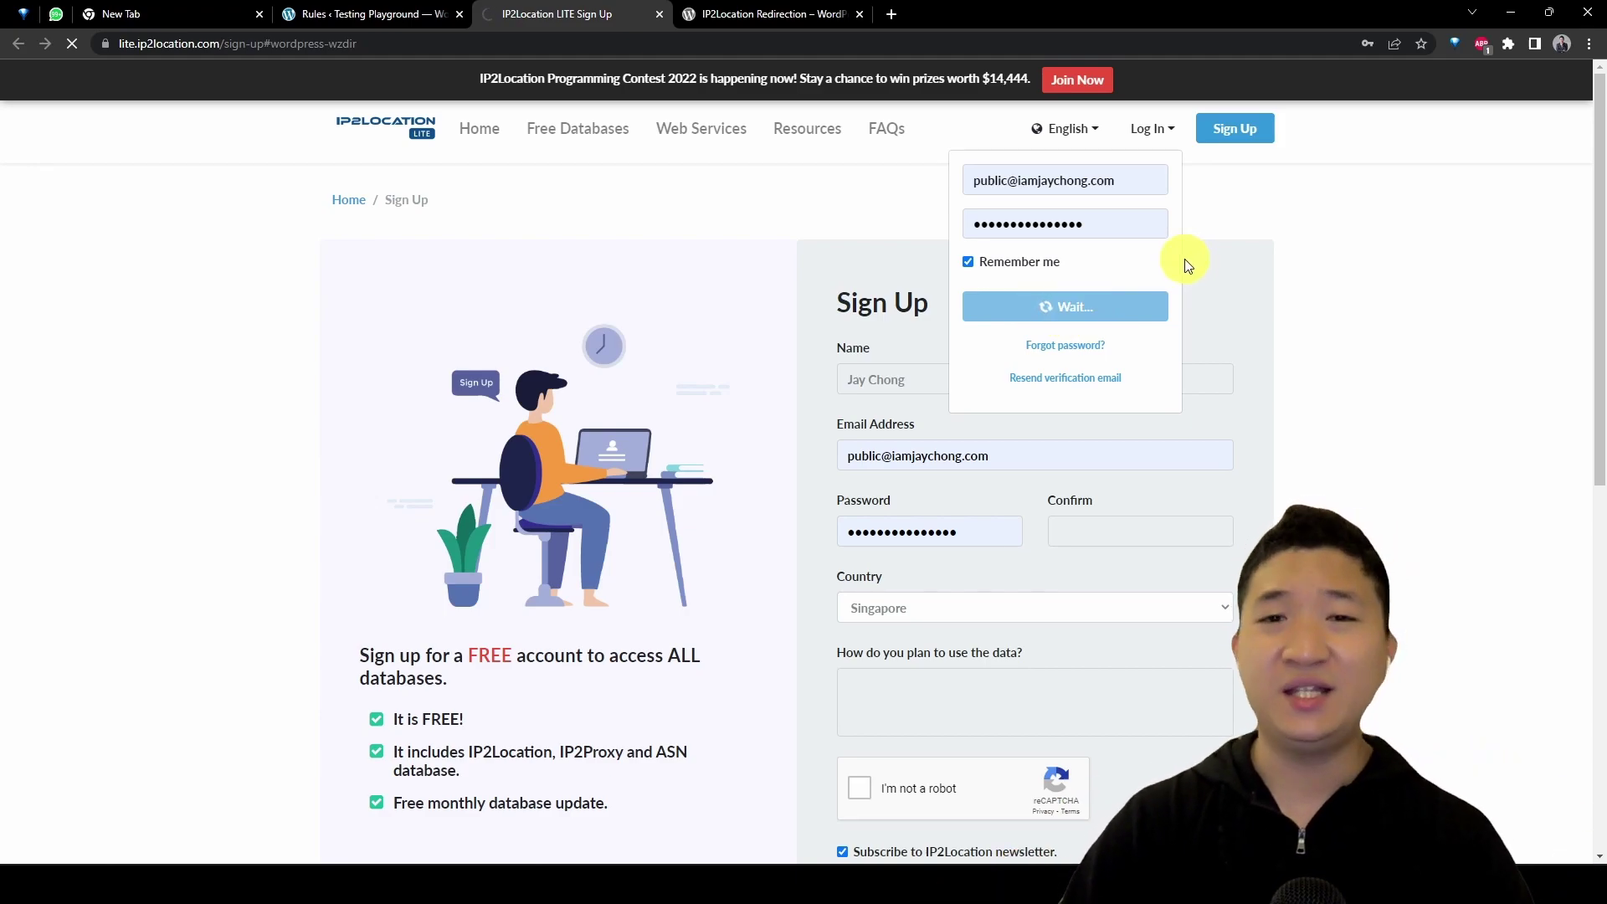
# Step: Enter the account holder's name and e-mail, replacing the autofilled password with a generated strong one
pyautogui.hotkey('ctrl', '+')
pyautogui.hotkey('ctrl', '+')
pyautogui.hotkey('ctrl', '+')
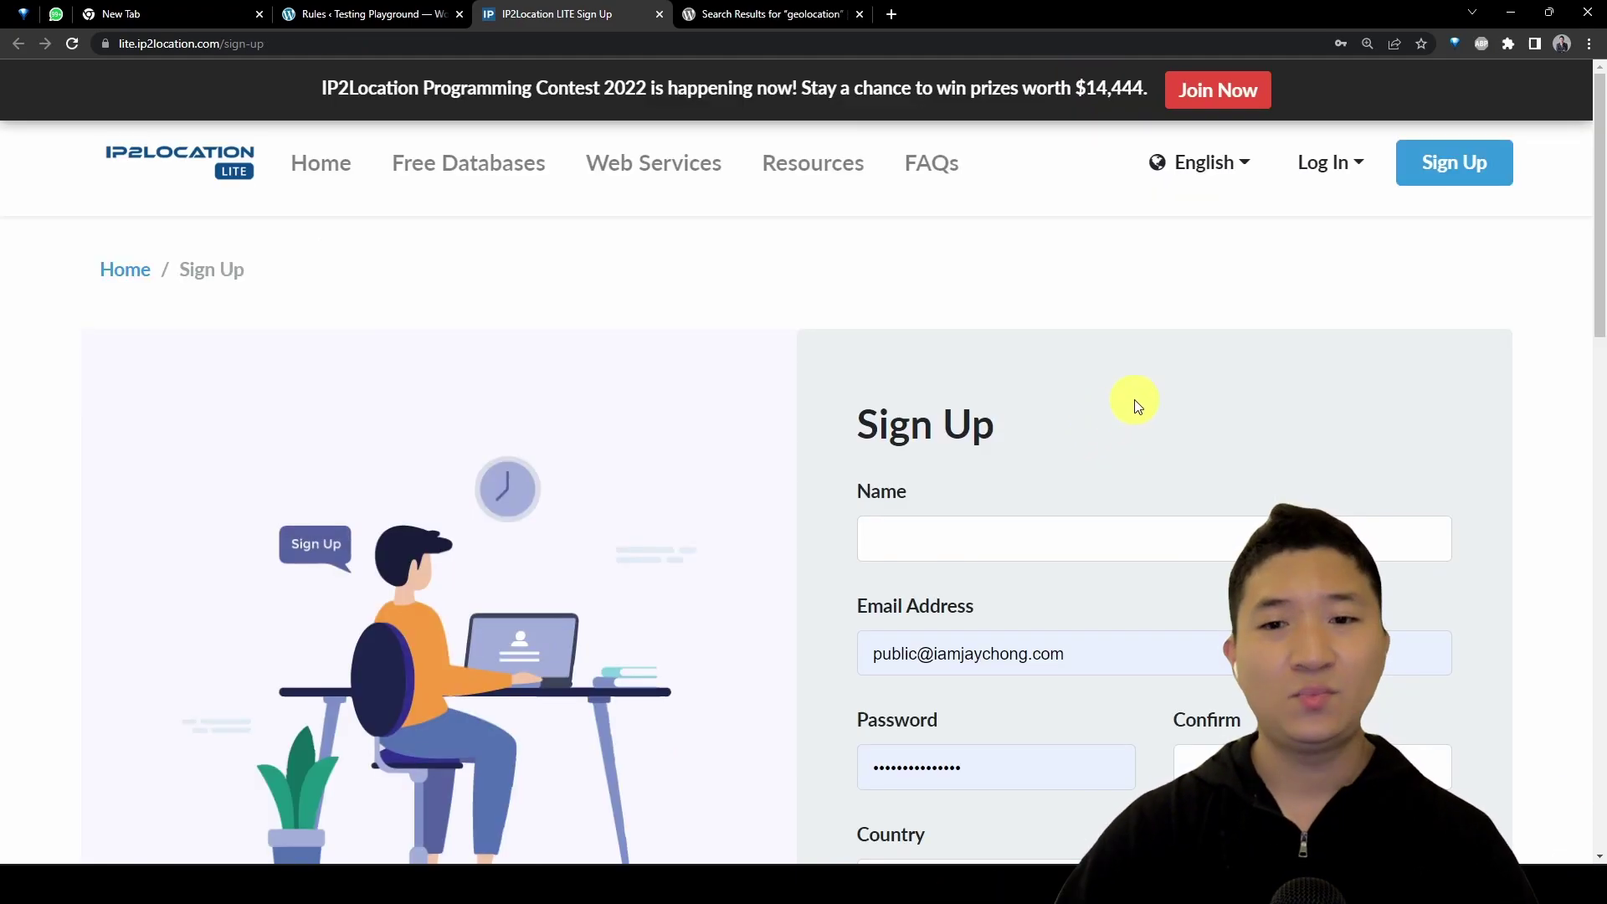
pyautogui.click(1142, 394)
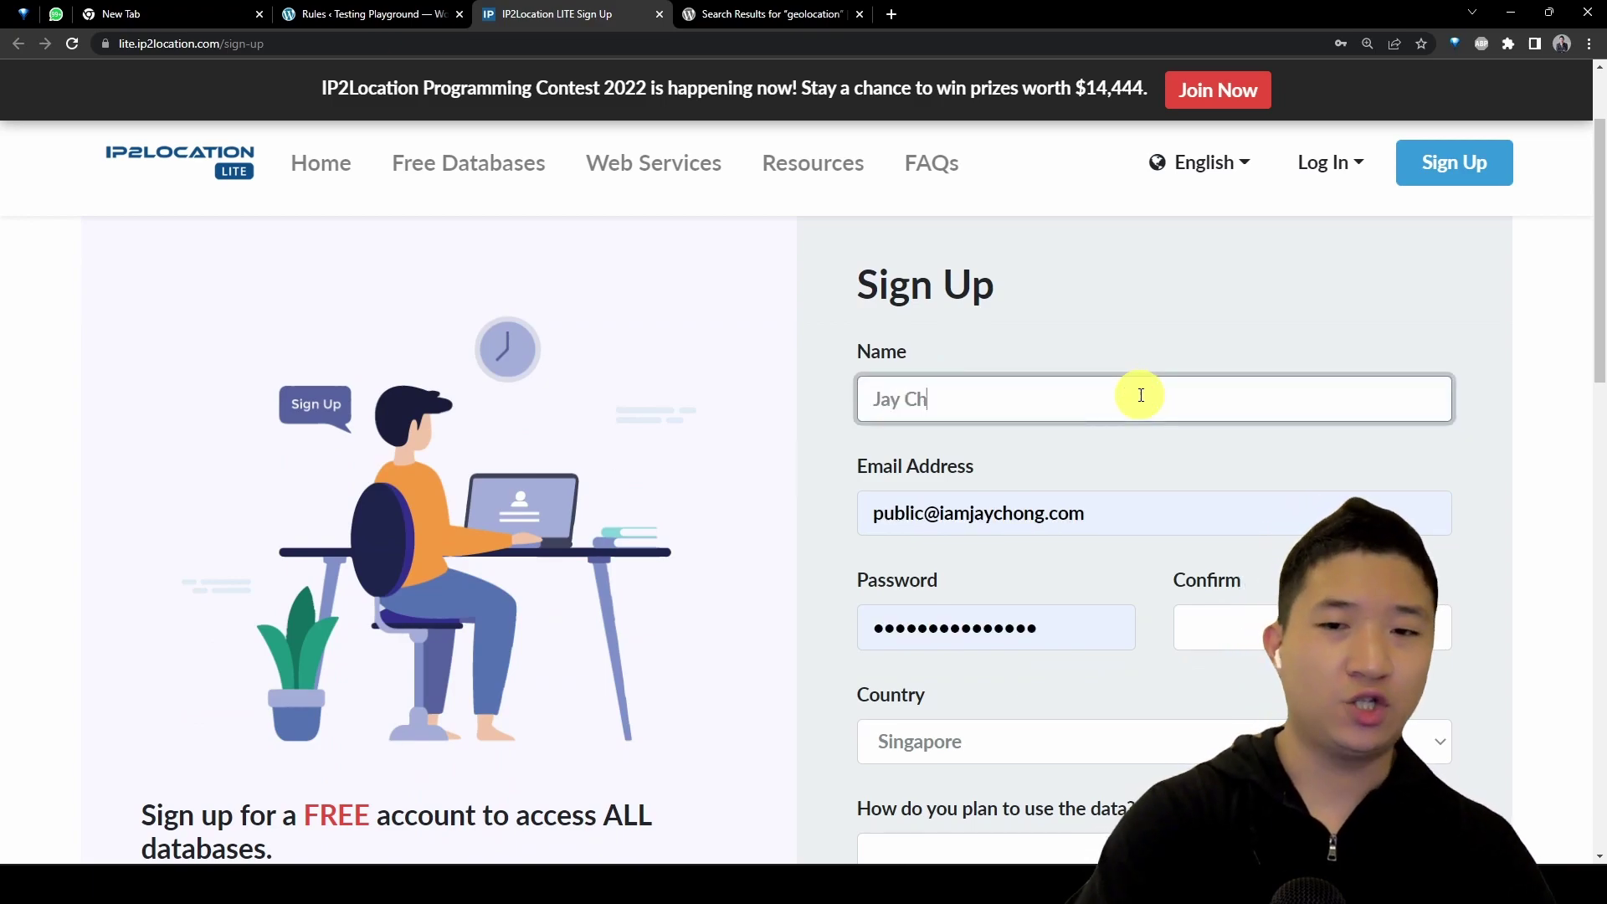
pyautogui.press('Tab')
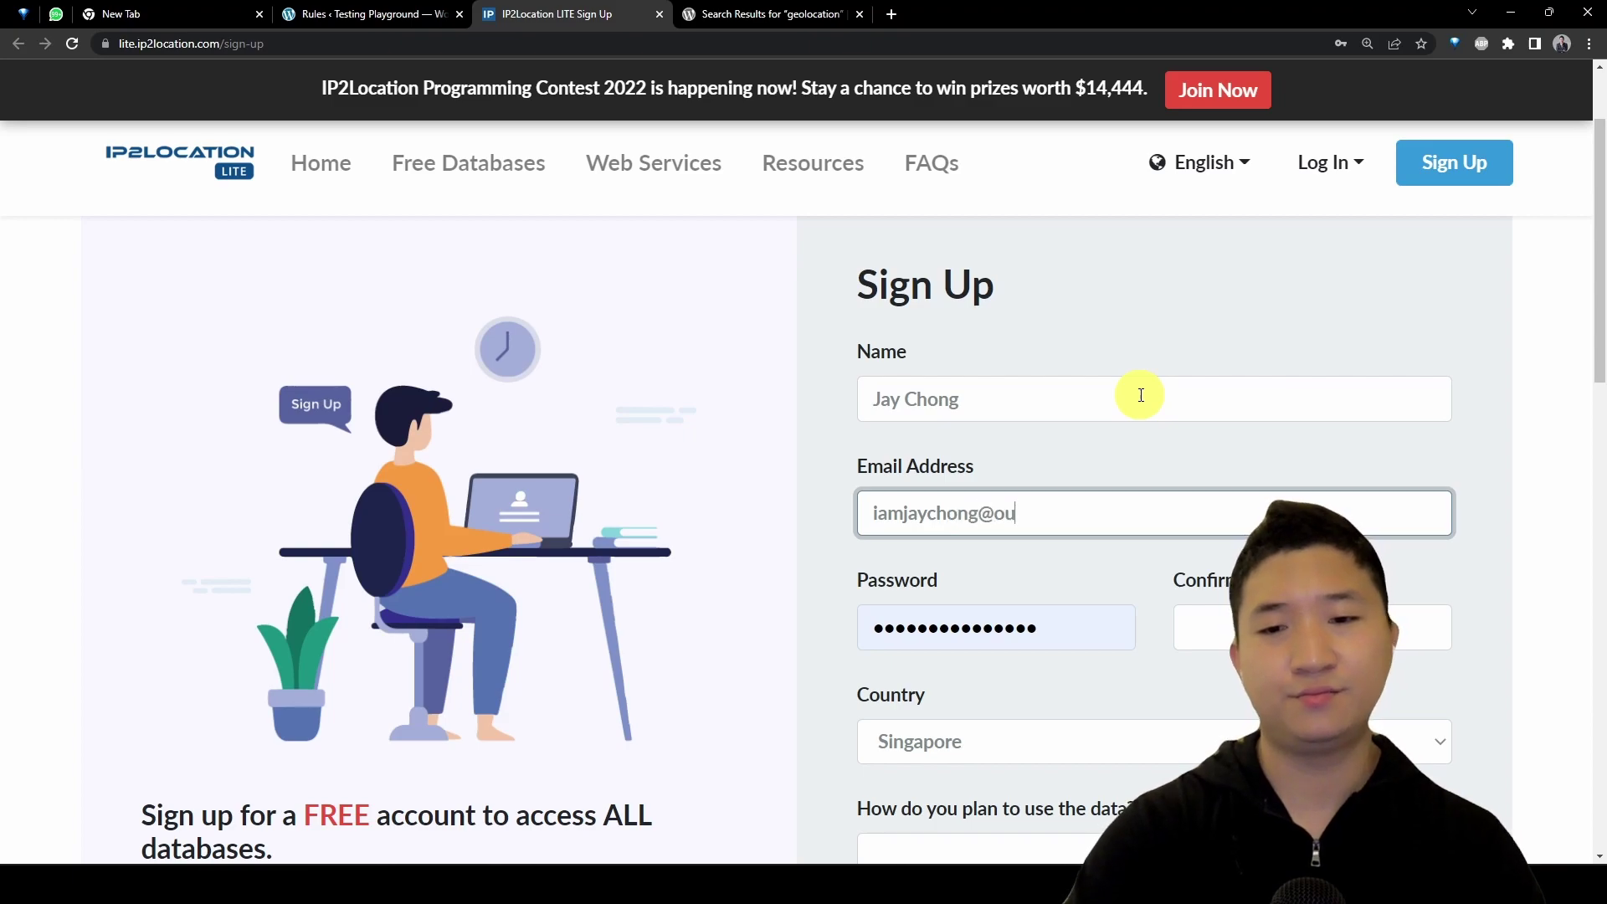
pyautogui.press('Tab')
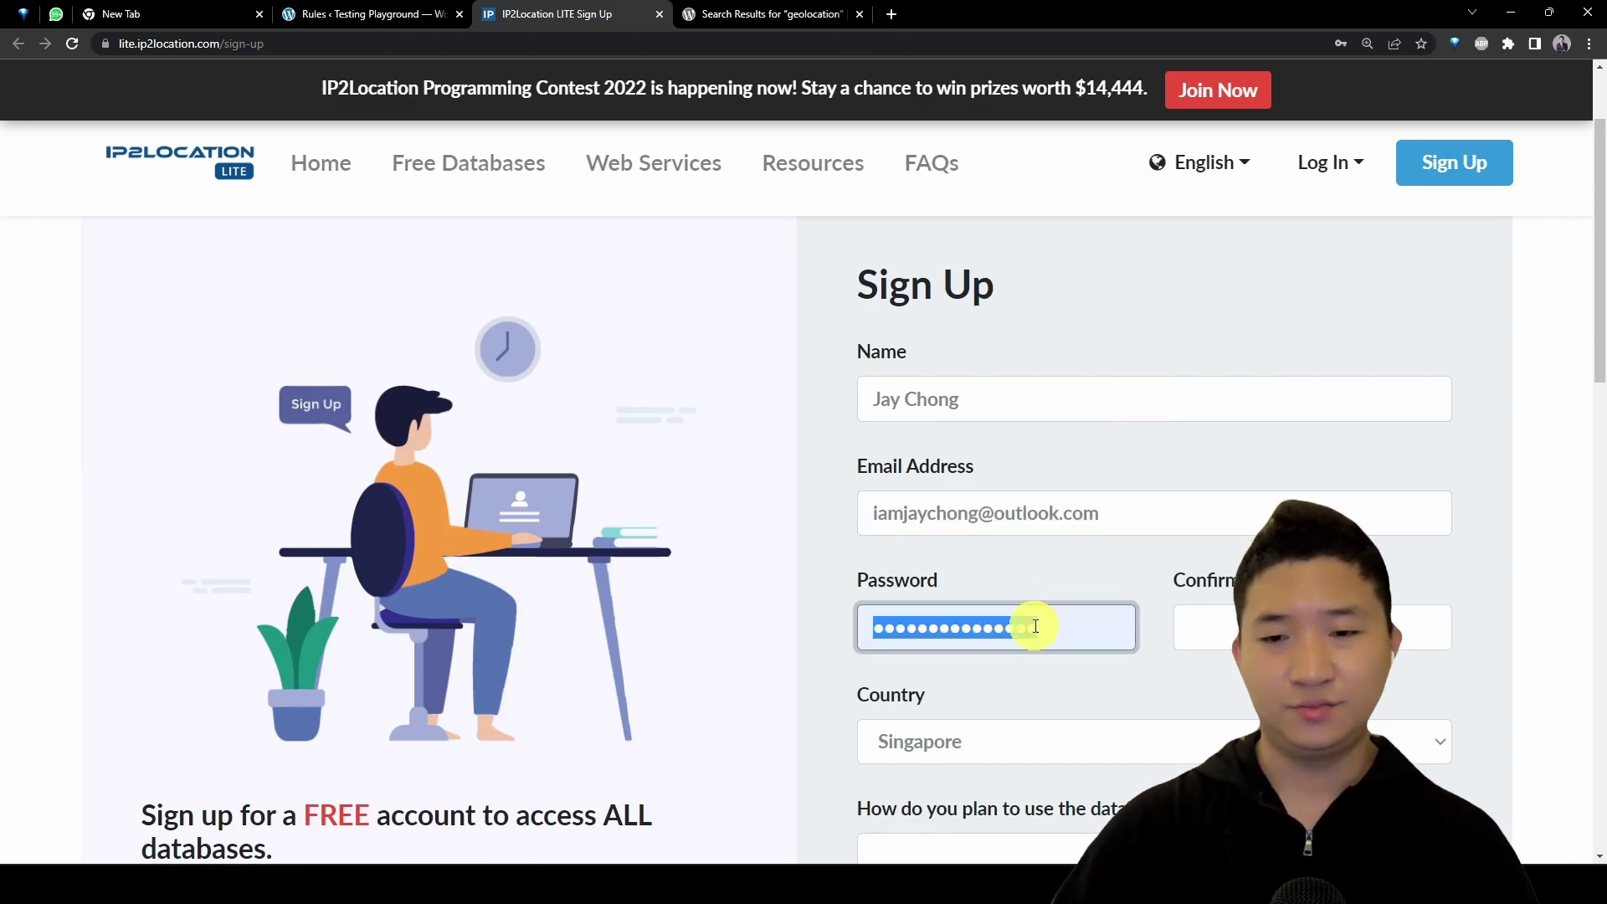
pyautogui.click(1033, 626)
pyautogui.click(1069, 638)
pyautogui.doubleClick(1069, 631)
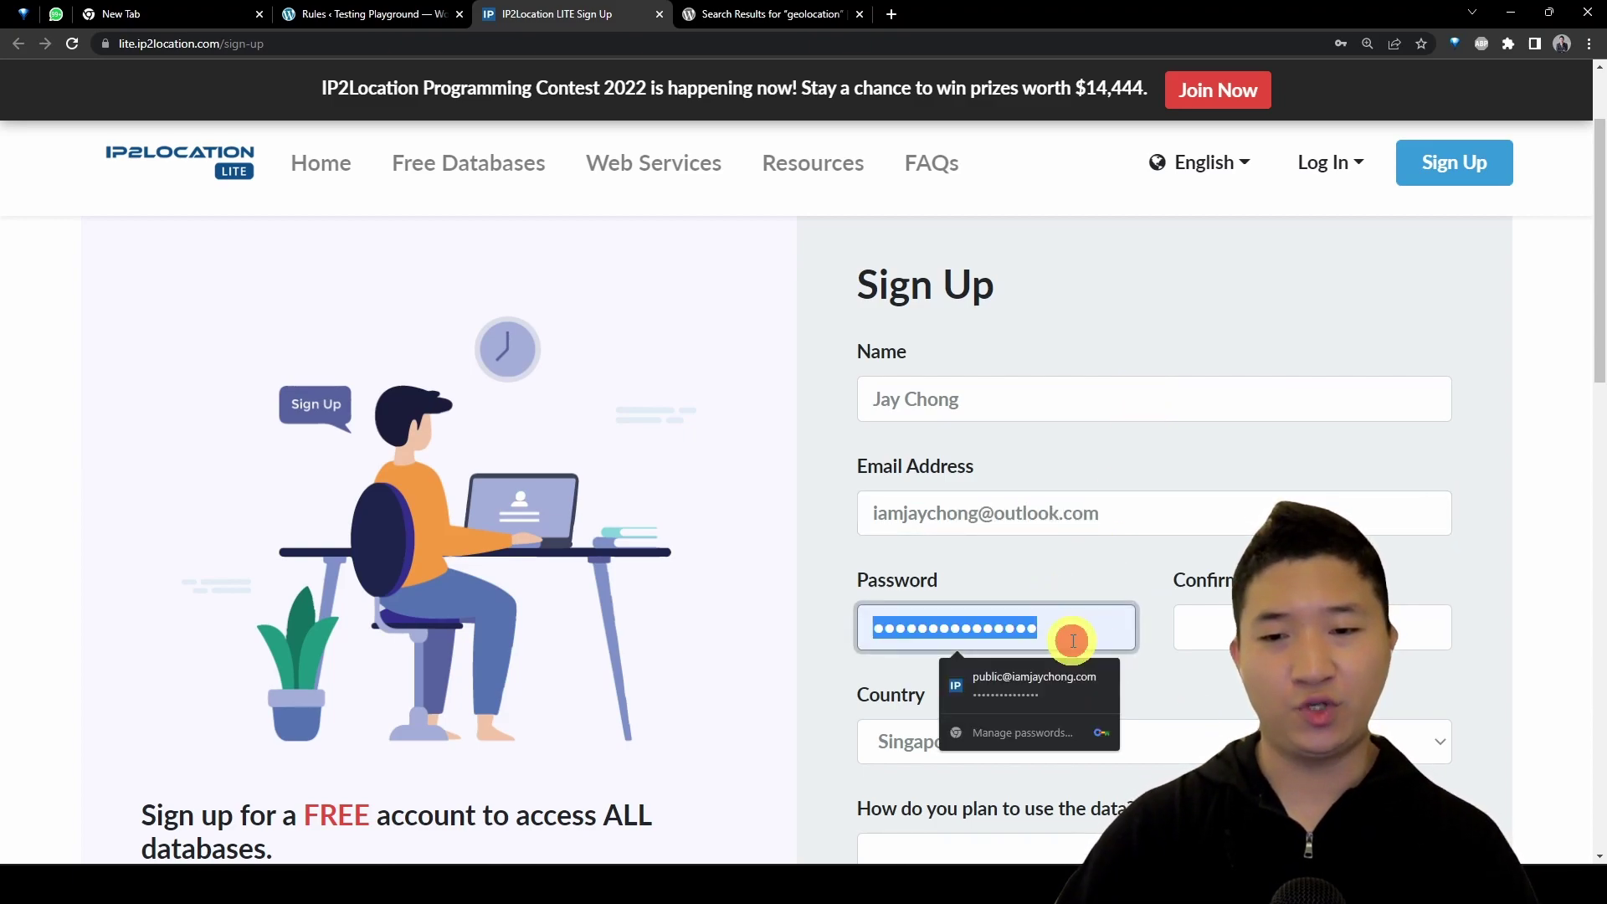
pyautogui.press('BackSpace')
pyautogui.click(1022, 722)
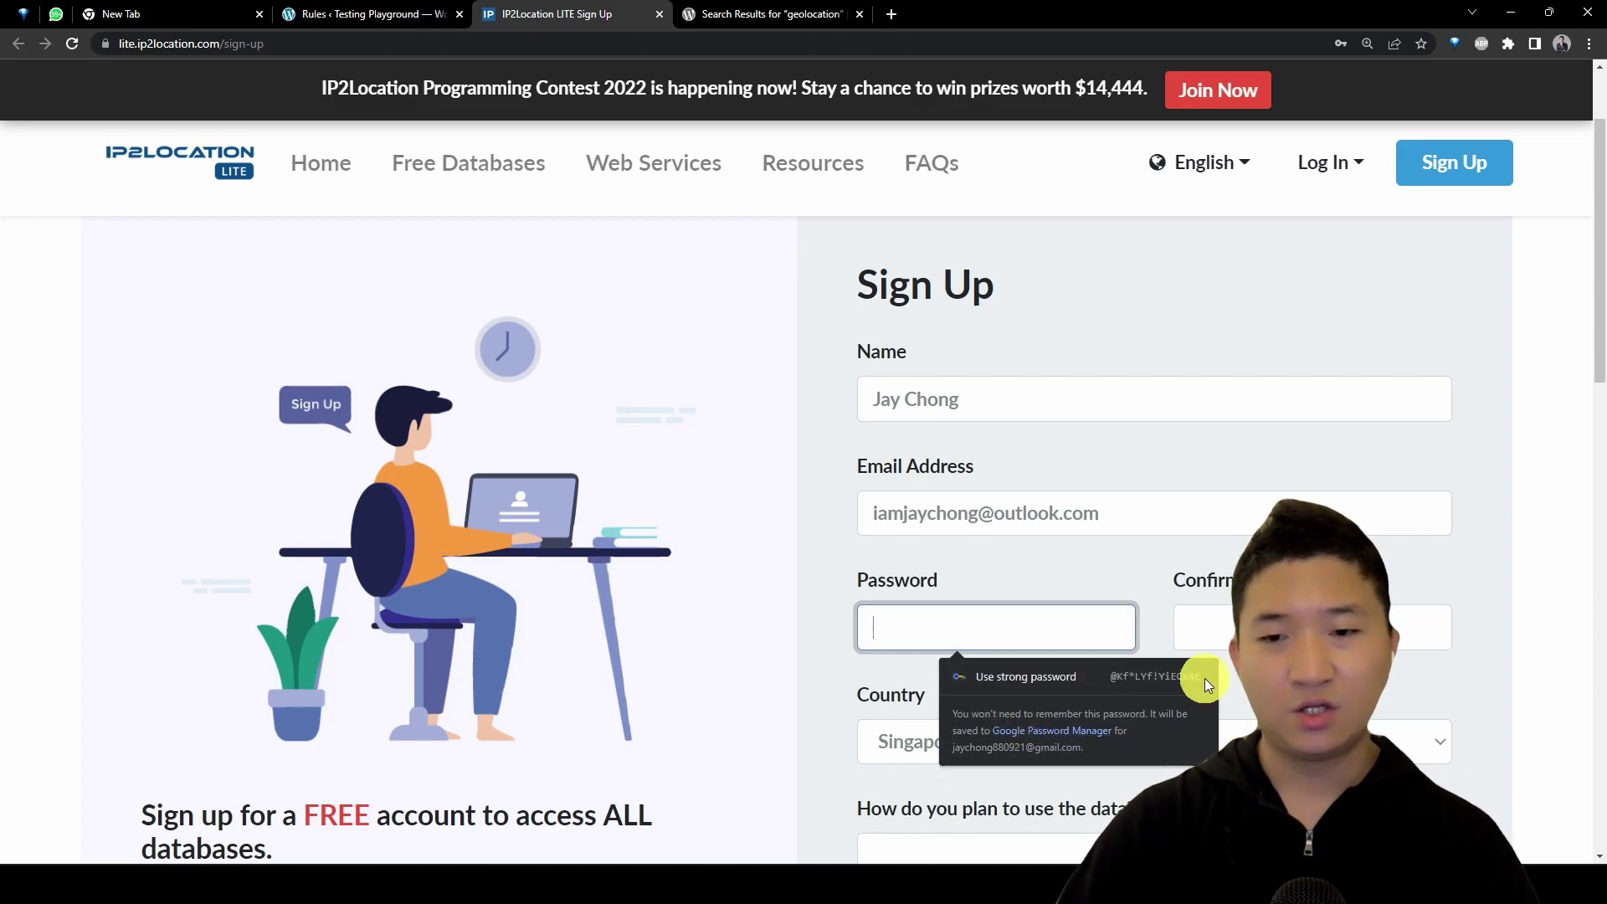
pyautogui.click(1202, 675)
# Step: Choose Malaysia, enter 'testing purpose' as usage, pass reCAPTCHA, accept terms, and create the account
pyautogui.scroll(-3, 1172, 669)
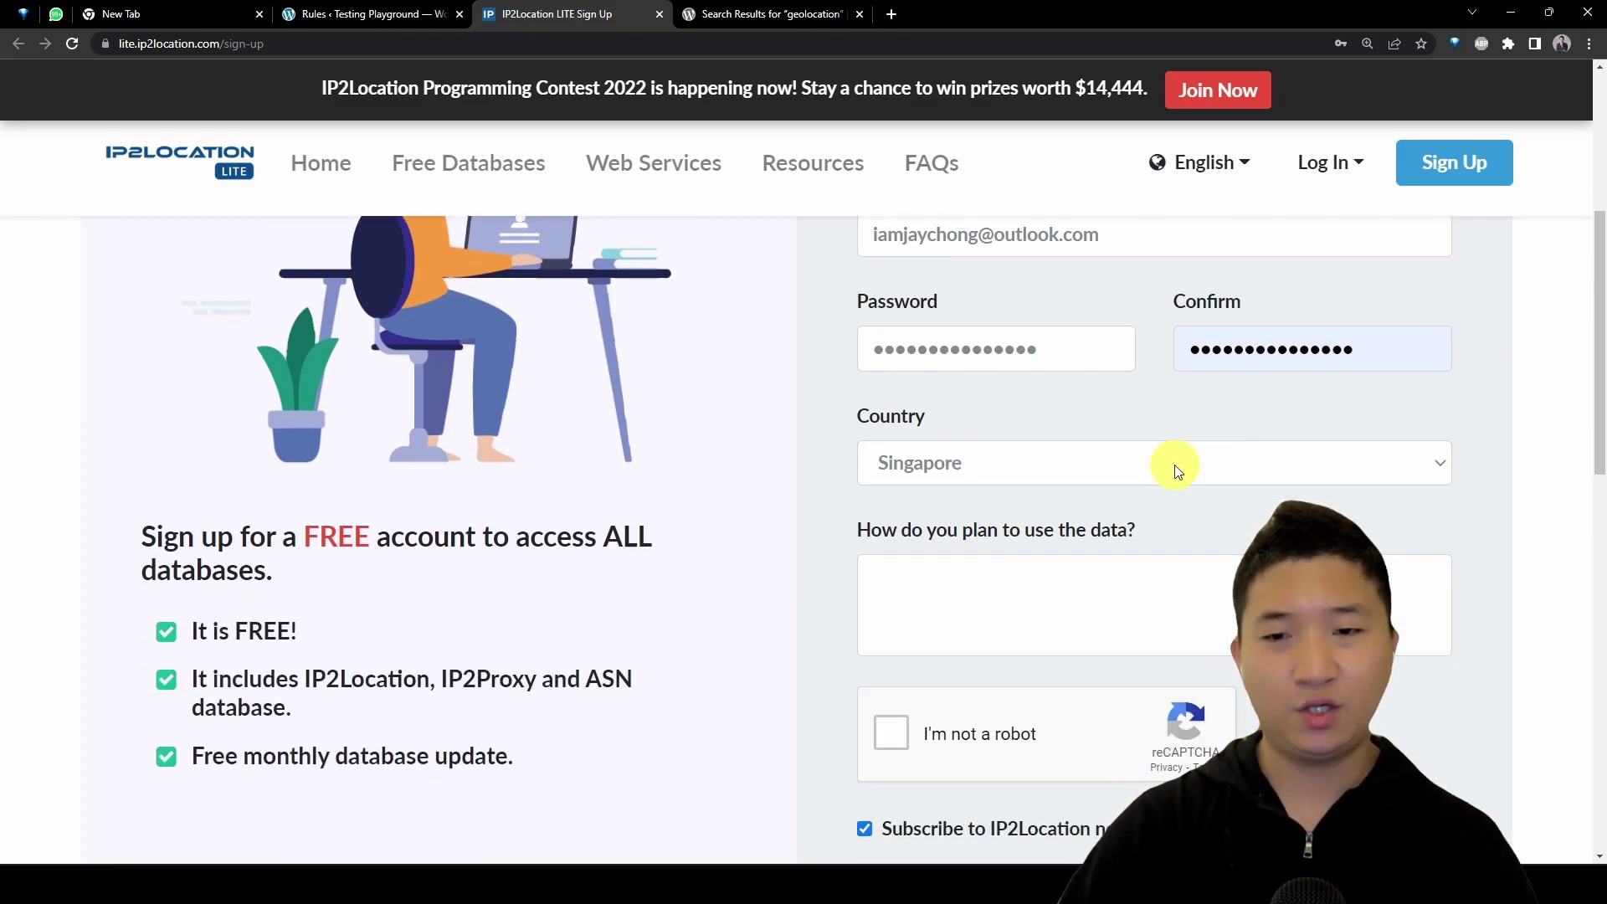
pyautogui.click(1173, 462)
pyautogui.write('malay')
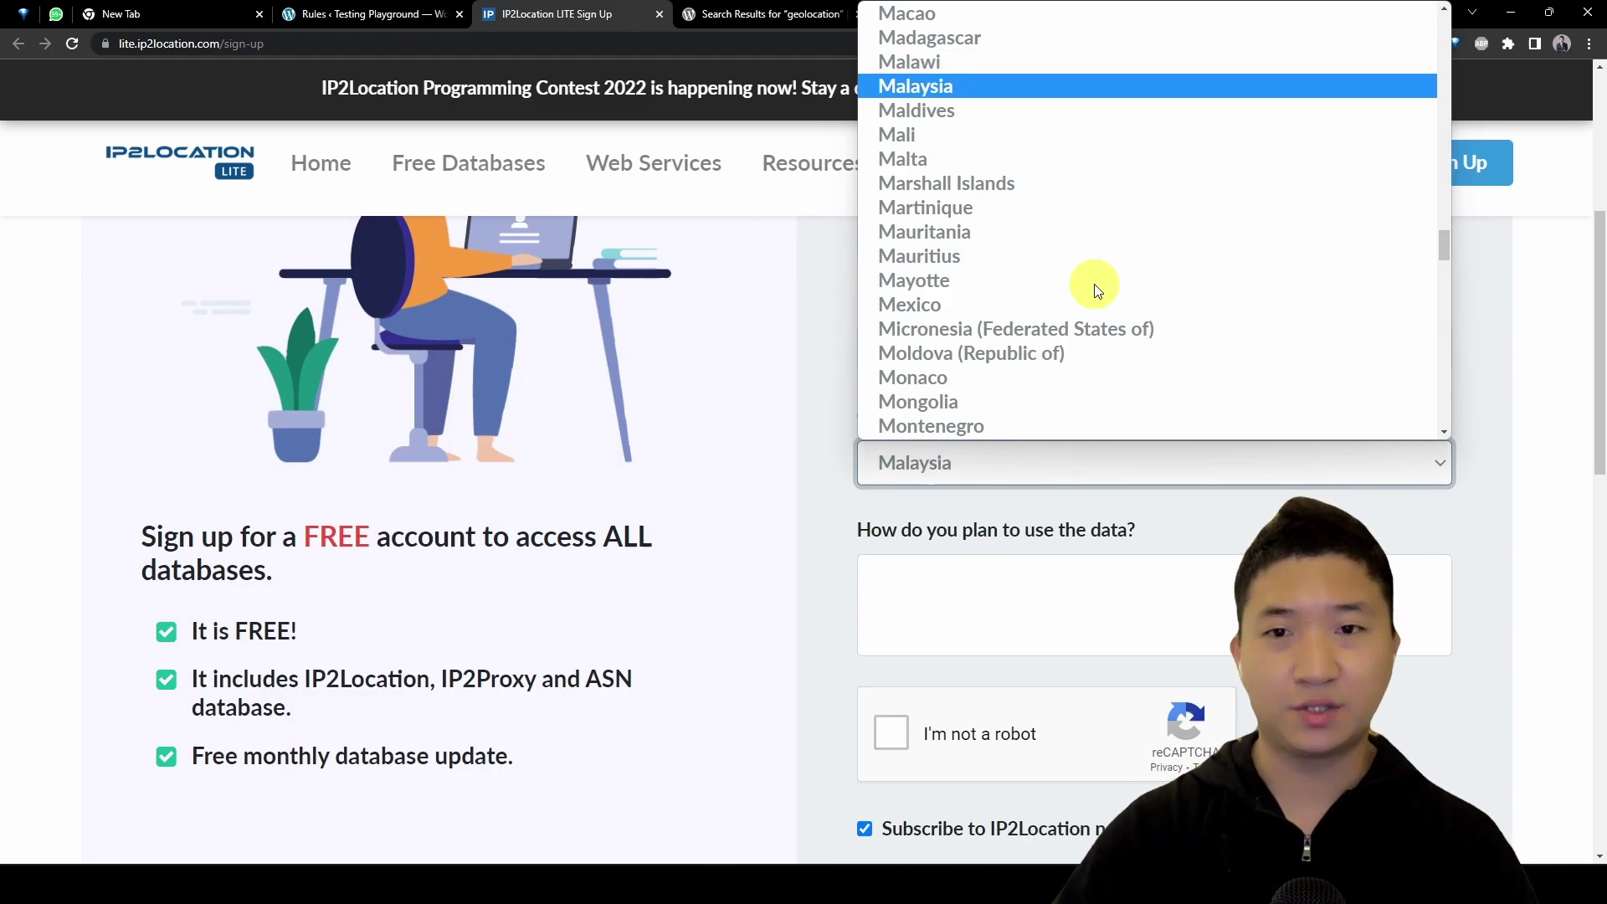
pyautogui.press('Return')
pyautogui.click(1139, 586)
pyautogui.scroll(-2, 1134, 582)
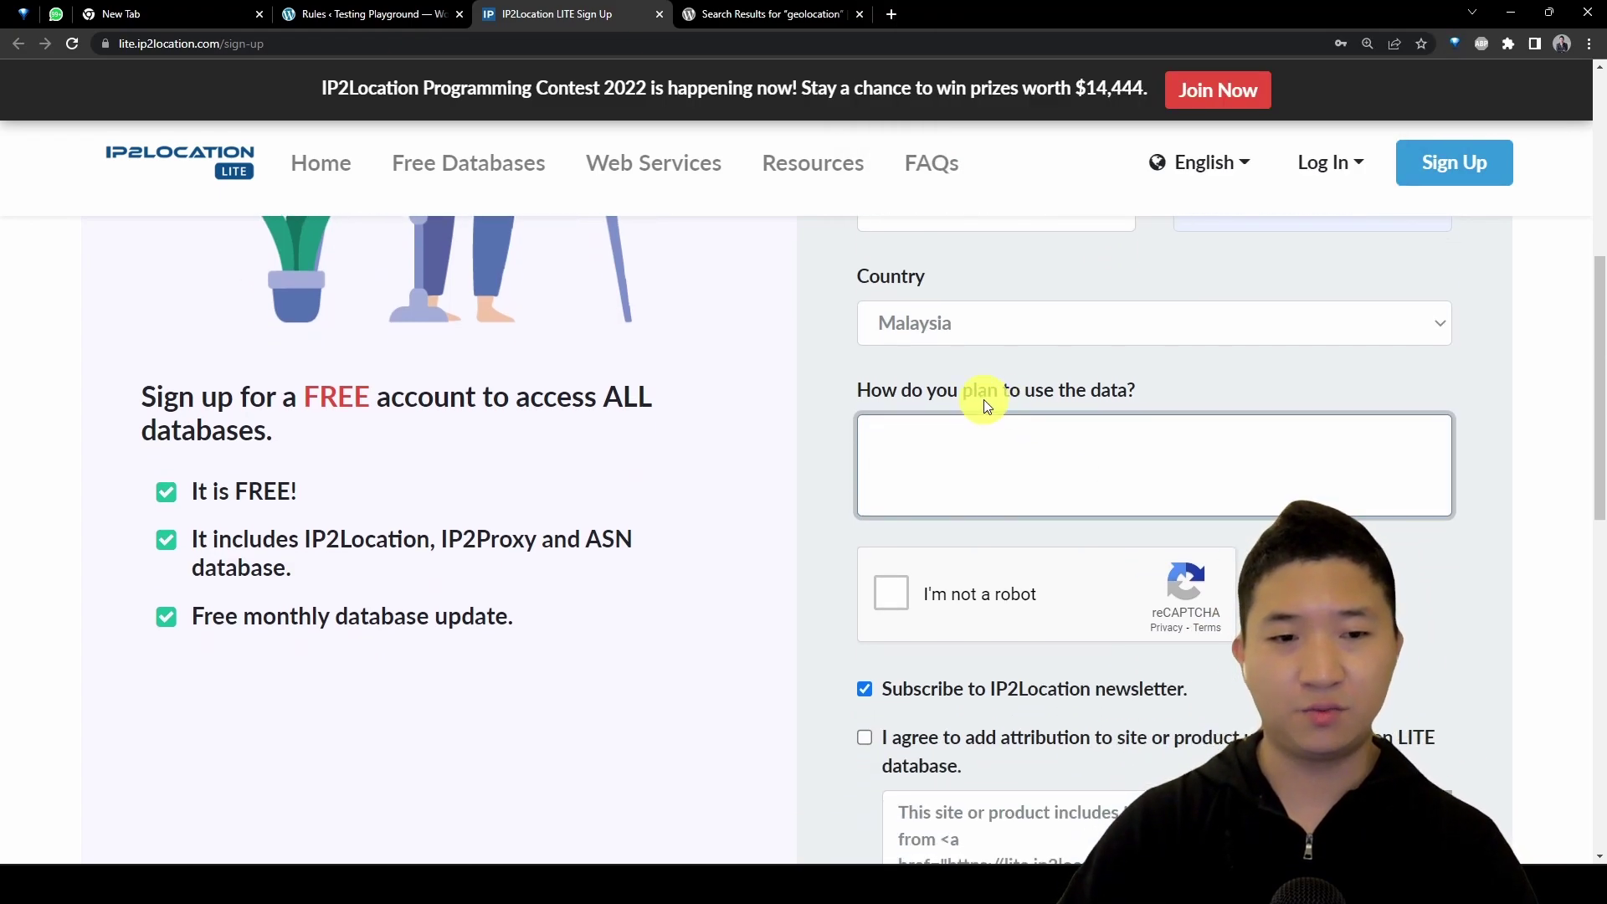
pyautogui.write('testing purpose')
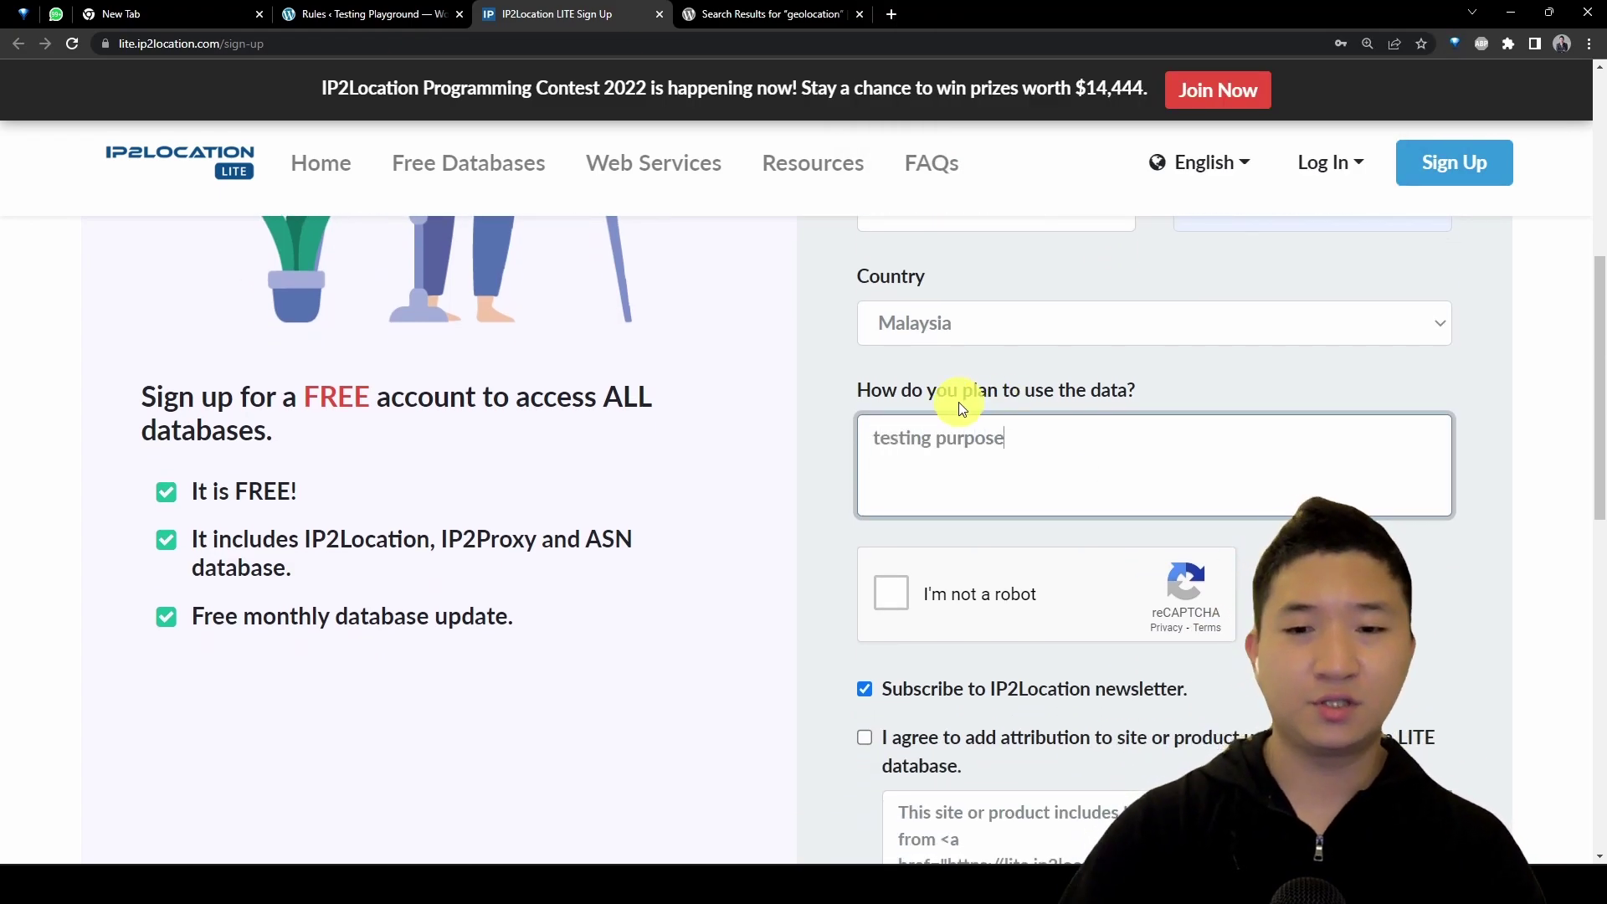
pyautogui.click(933, 592)
pyautogui.scroll(-4, 971, 410)
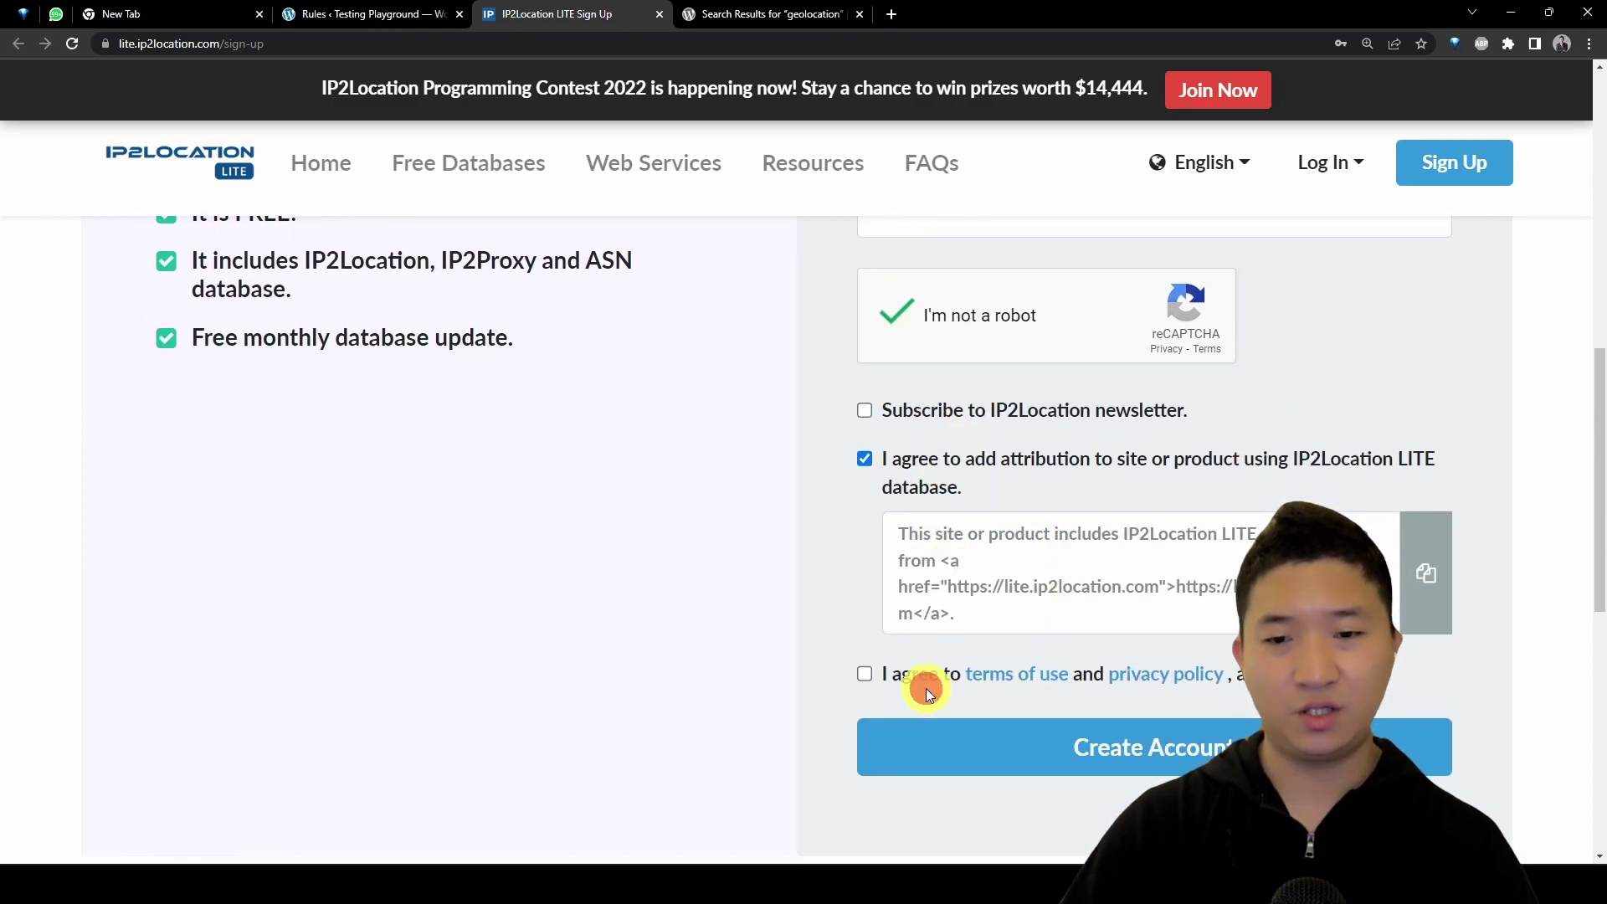
pyautogui.click(926, 678)
pyautogui.click(1134, 746)
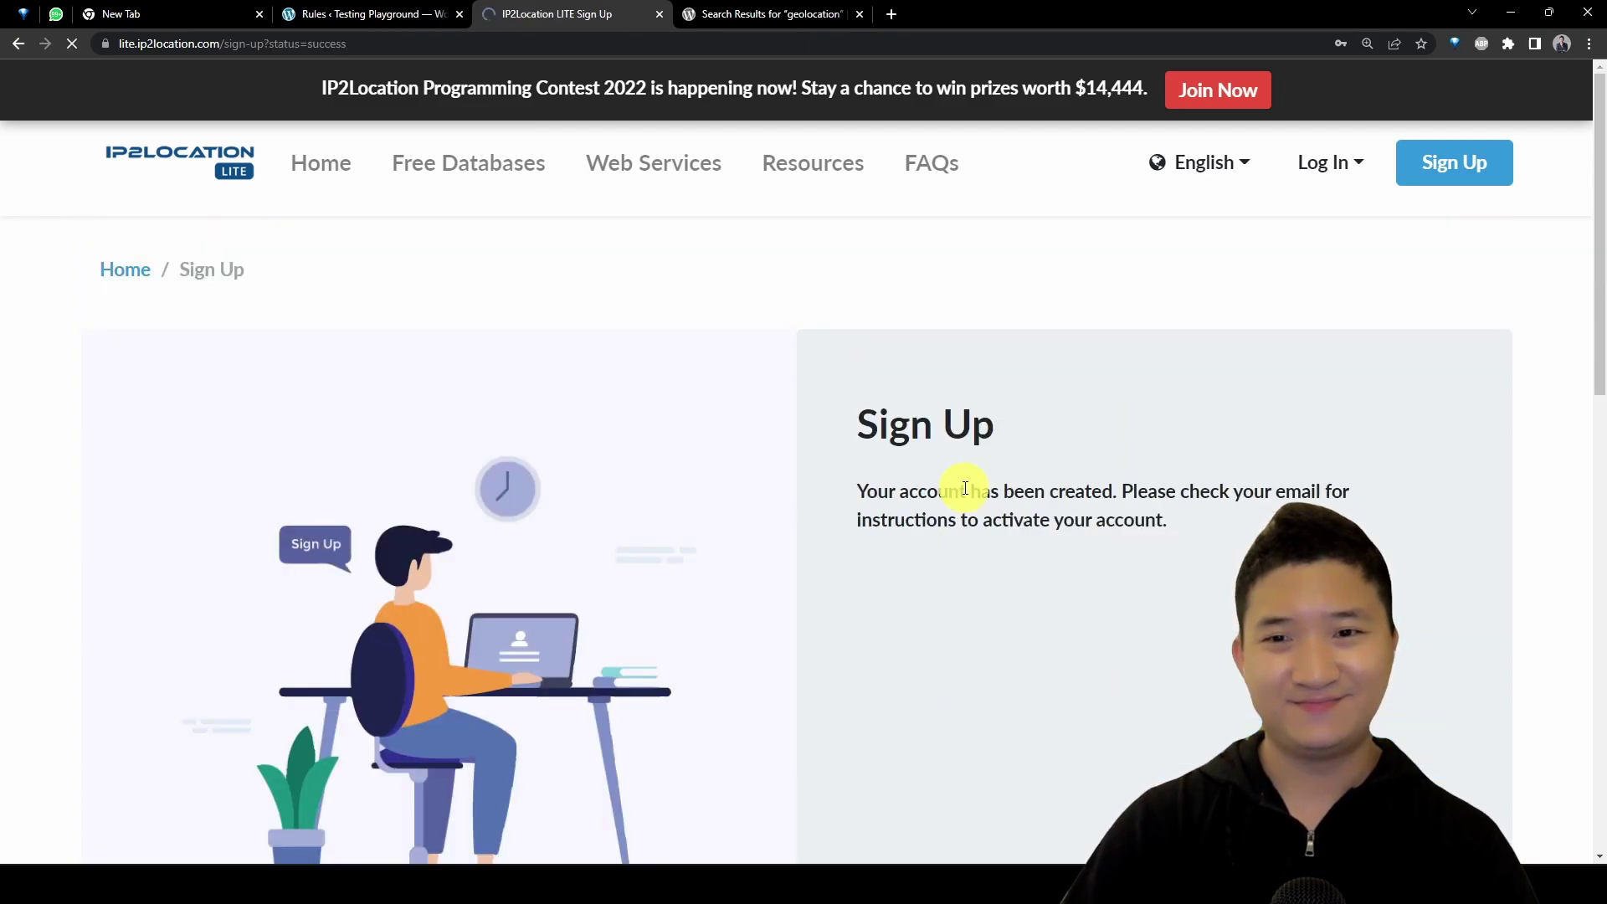
# Step: Confirm the e-mail verification, then log in to the new account with Remember Me ticked
pyautogui.moveTo(1374, 488); pyautogui.dragTo(976, 434)
pyautogui.click(1272, 512)
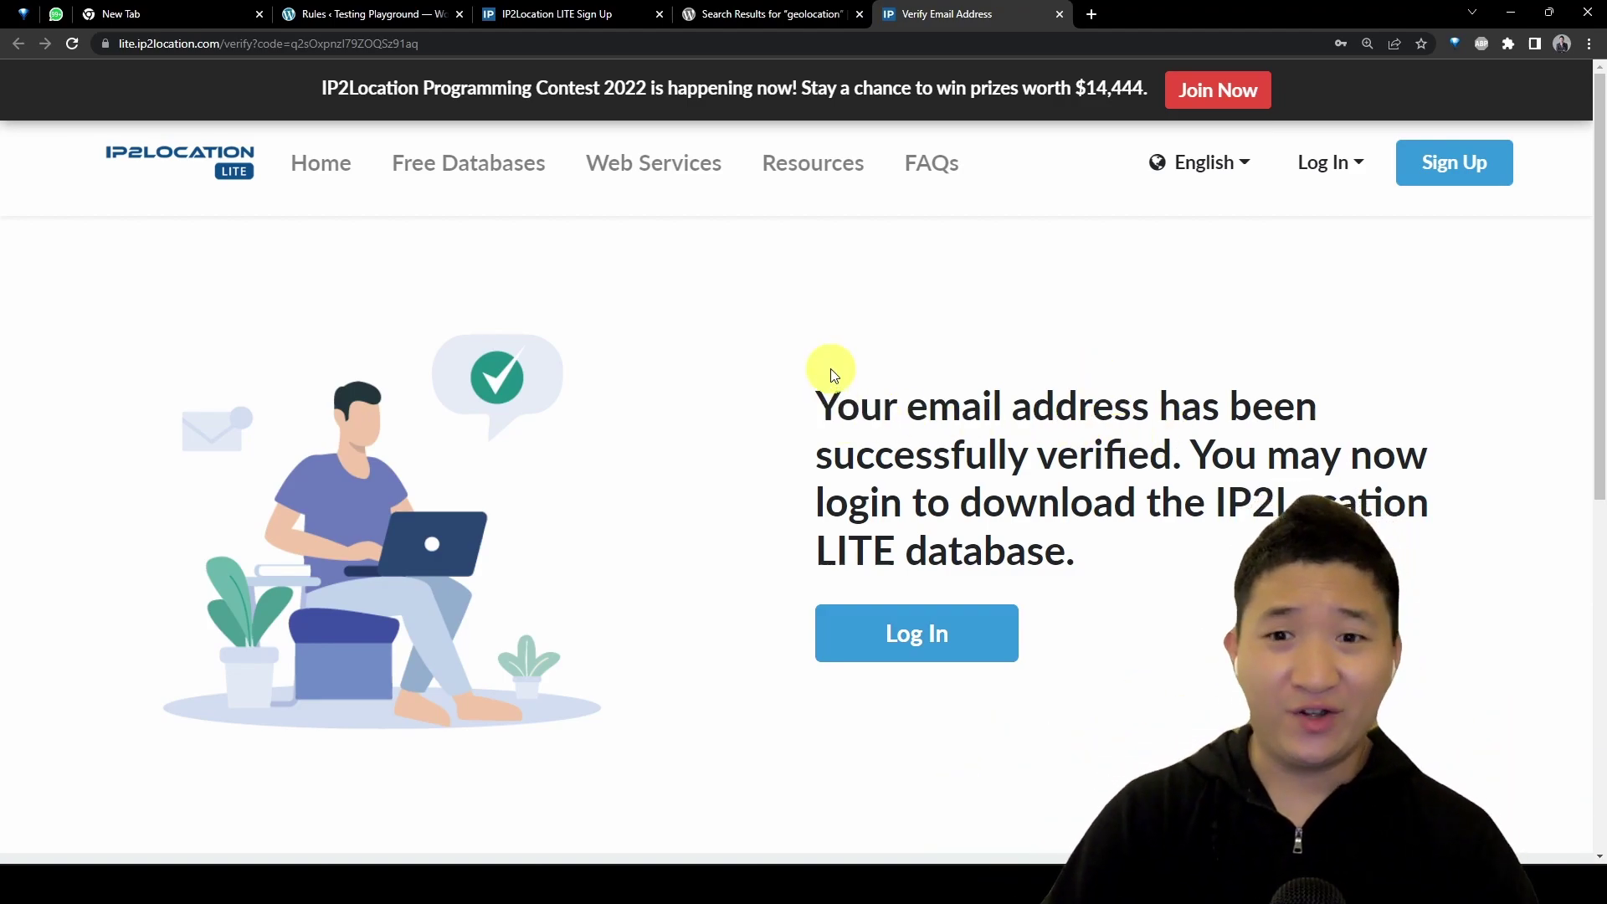
pyautogui.moveTo(831, 375); pyautogui.dragTo(1213, 520)
pyautogui.click(1213, 520)
pyautogui.click(990, 659)
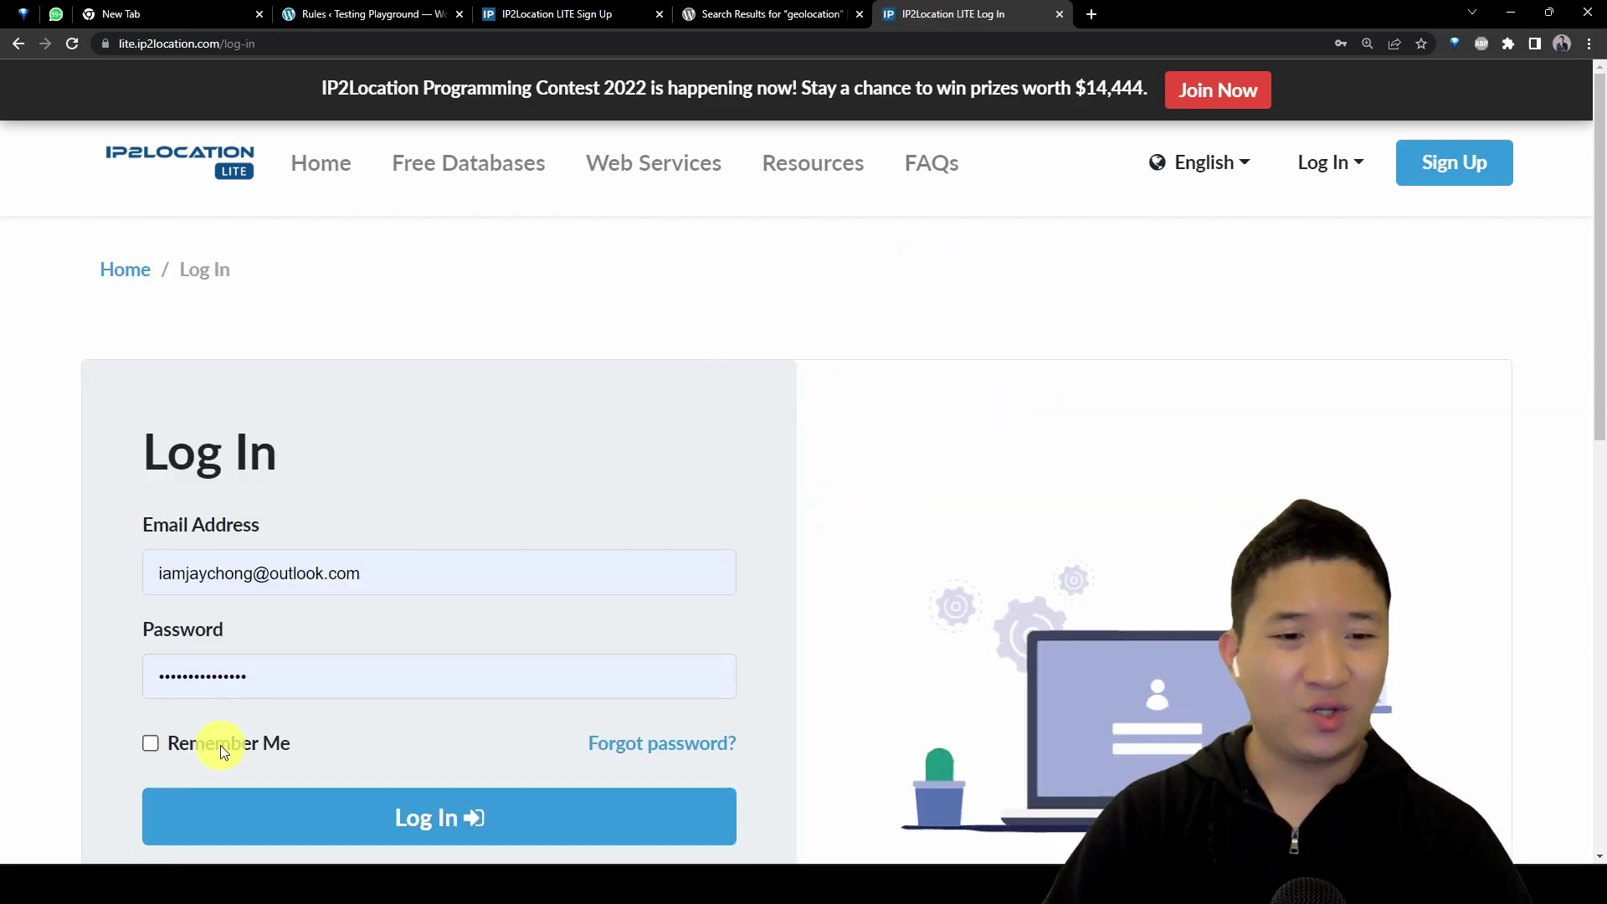
pyautogui.click(222, 750)
pyautogui.click(394, 799)
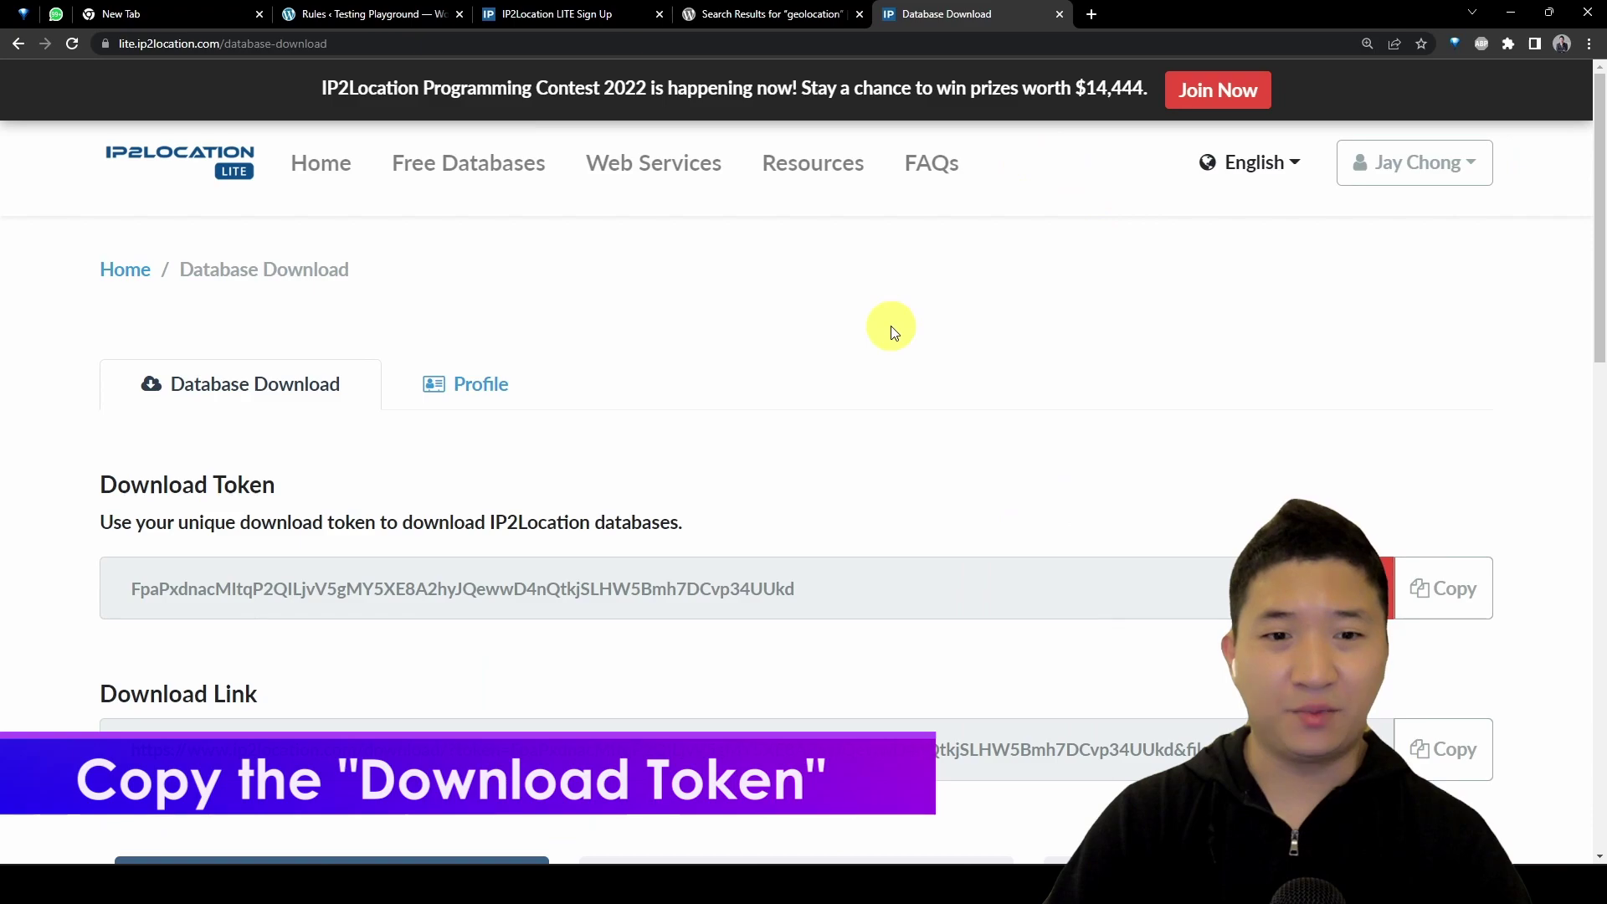
# Step: Select and copy the download token on the Database Download page
pyautogui.scroll(-2, 892, 331)
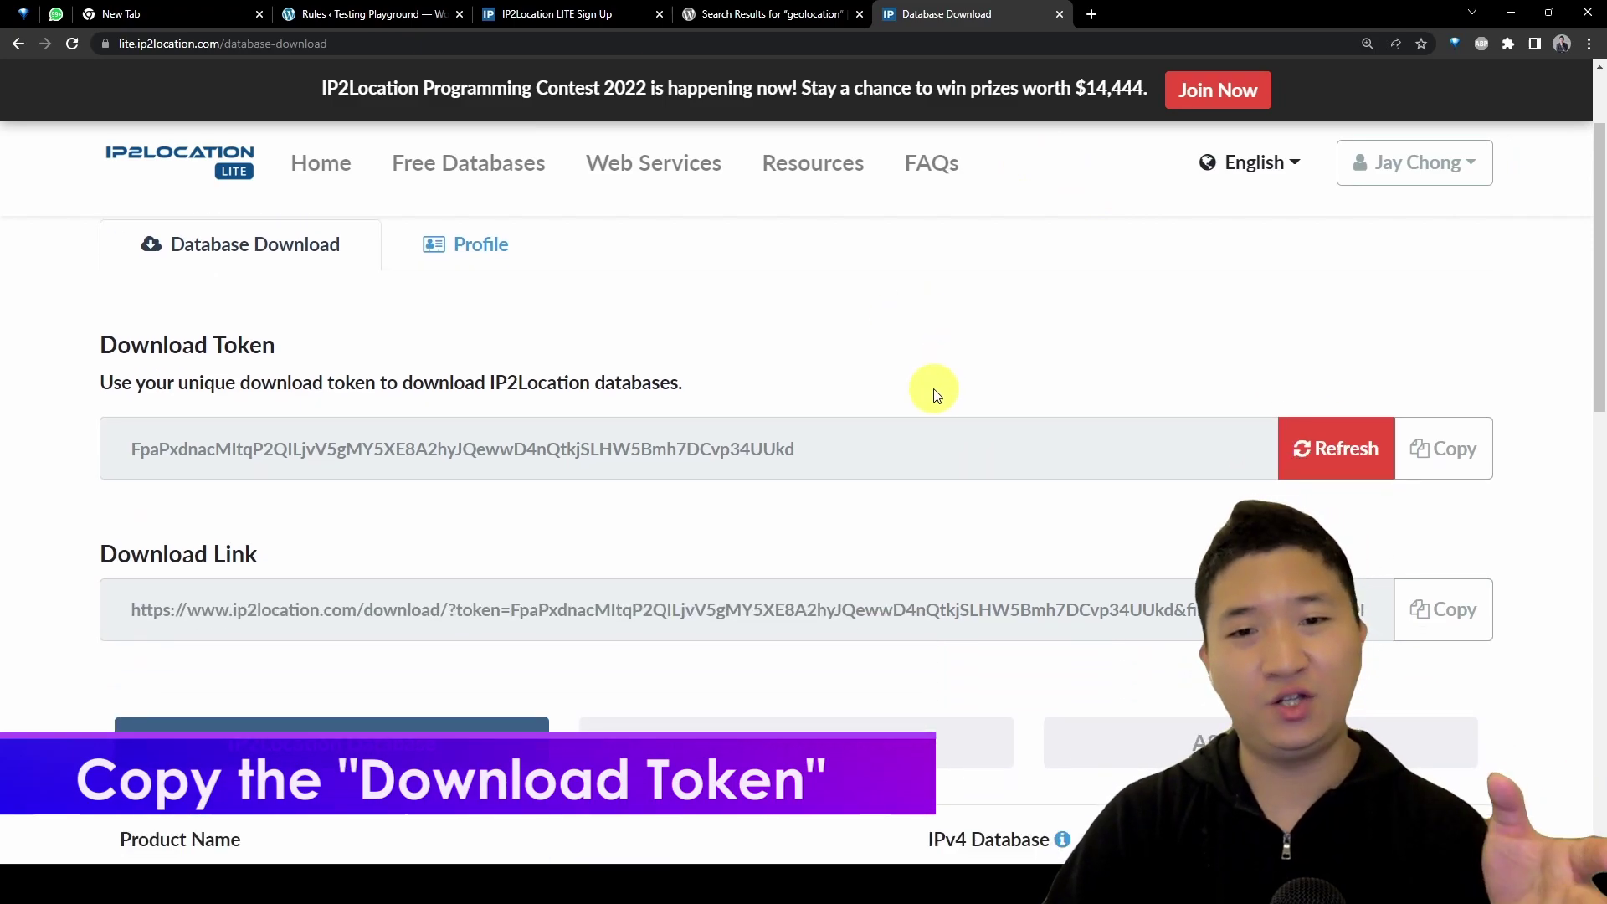
pyautogui.moveTo(824, 448); pyautogui.dragTo(170, 449)
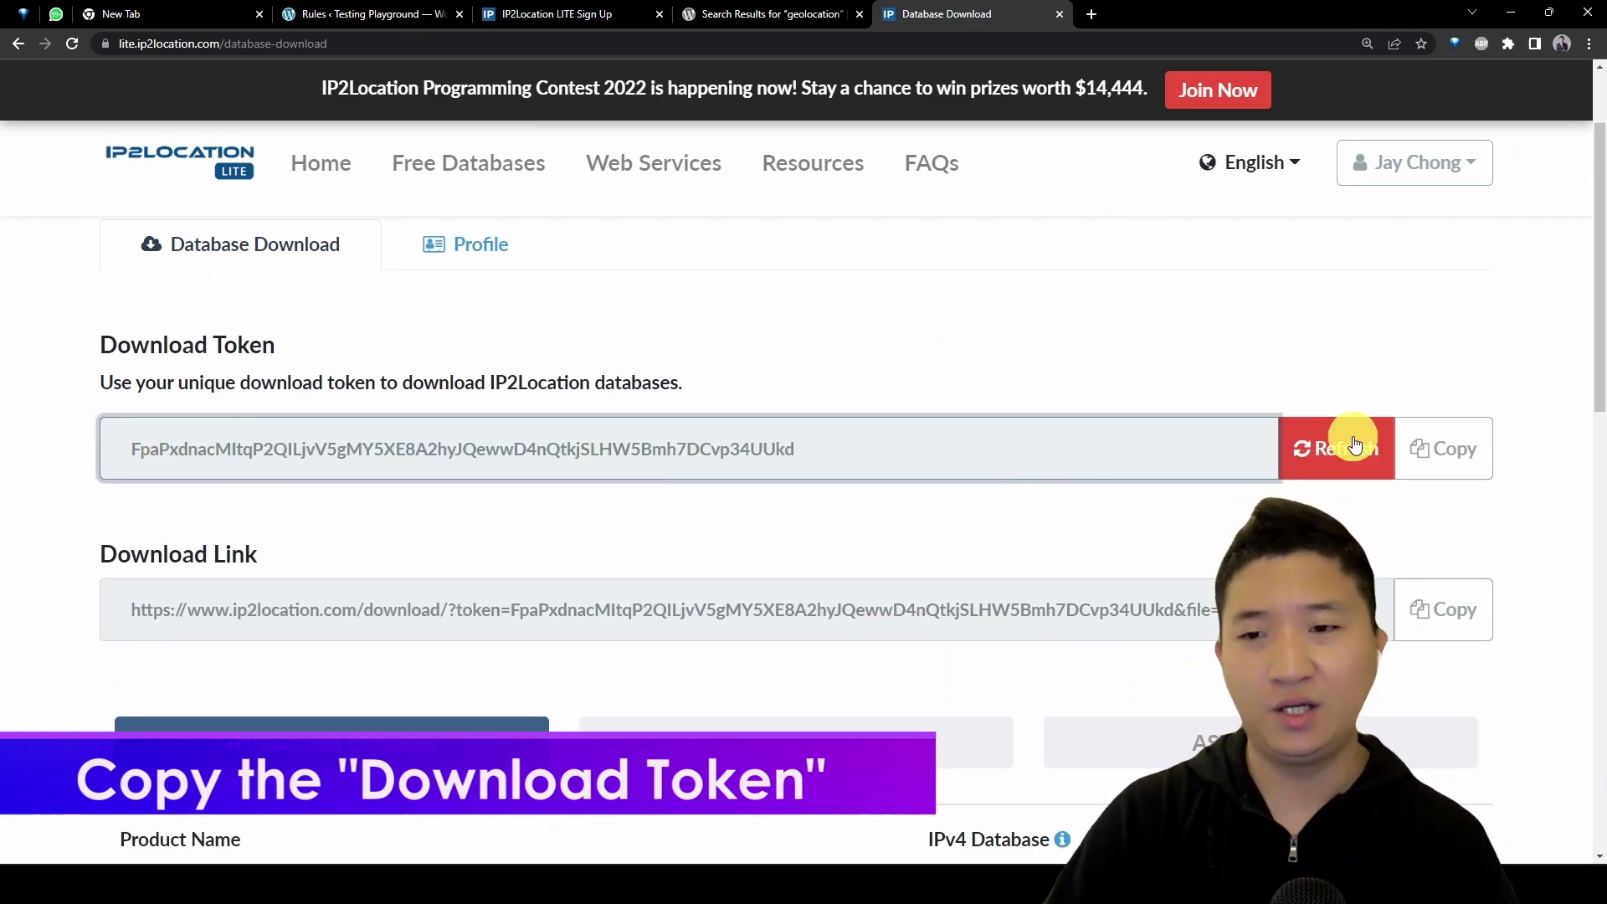
pyautogui.click(1436, 448)
# Step: Paste the download token into the WordPress wizard and validate it to download the database
pyautogui.click(424, 23)
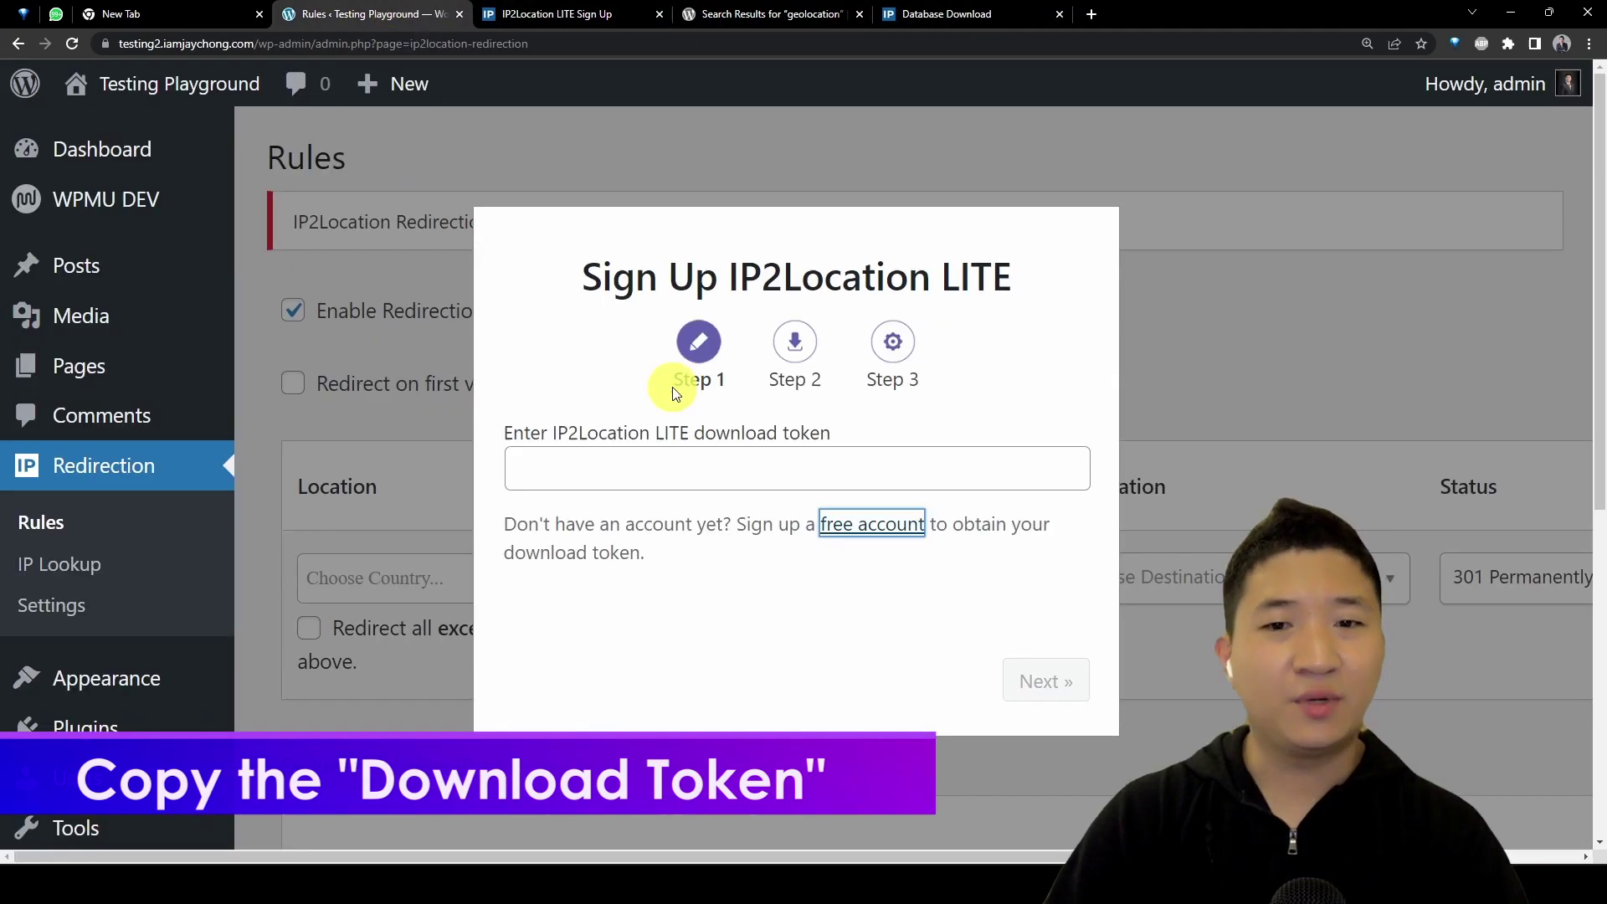
pyautogui.click(844, 470)
pyautogui.hotkey('ctrl', 'v')
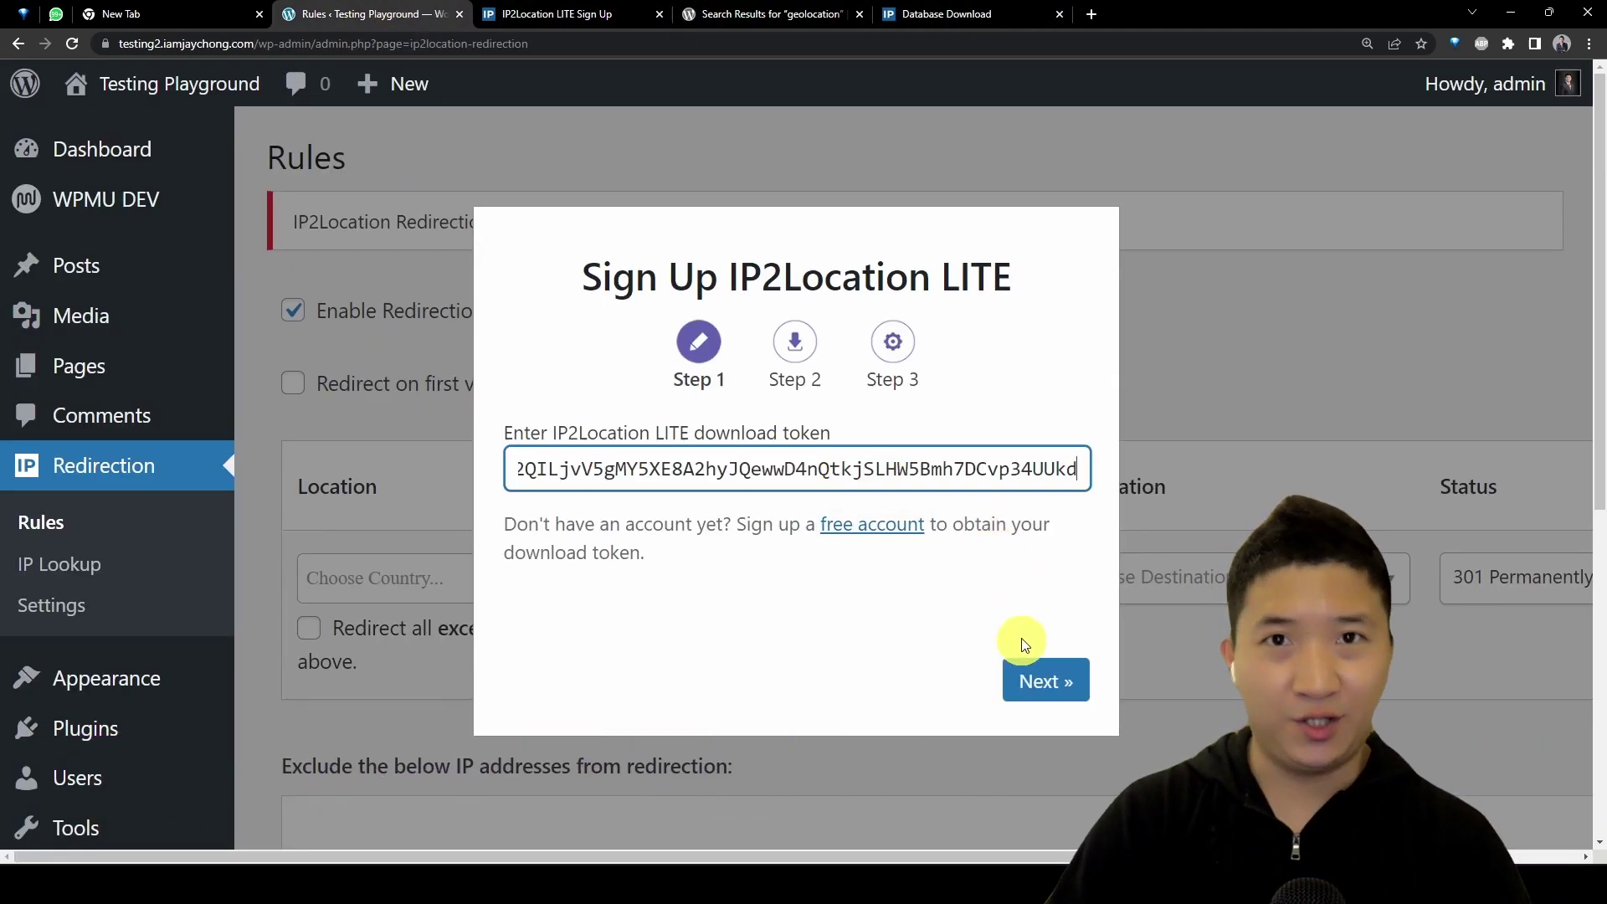
pyautogui.click(1046, 676)
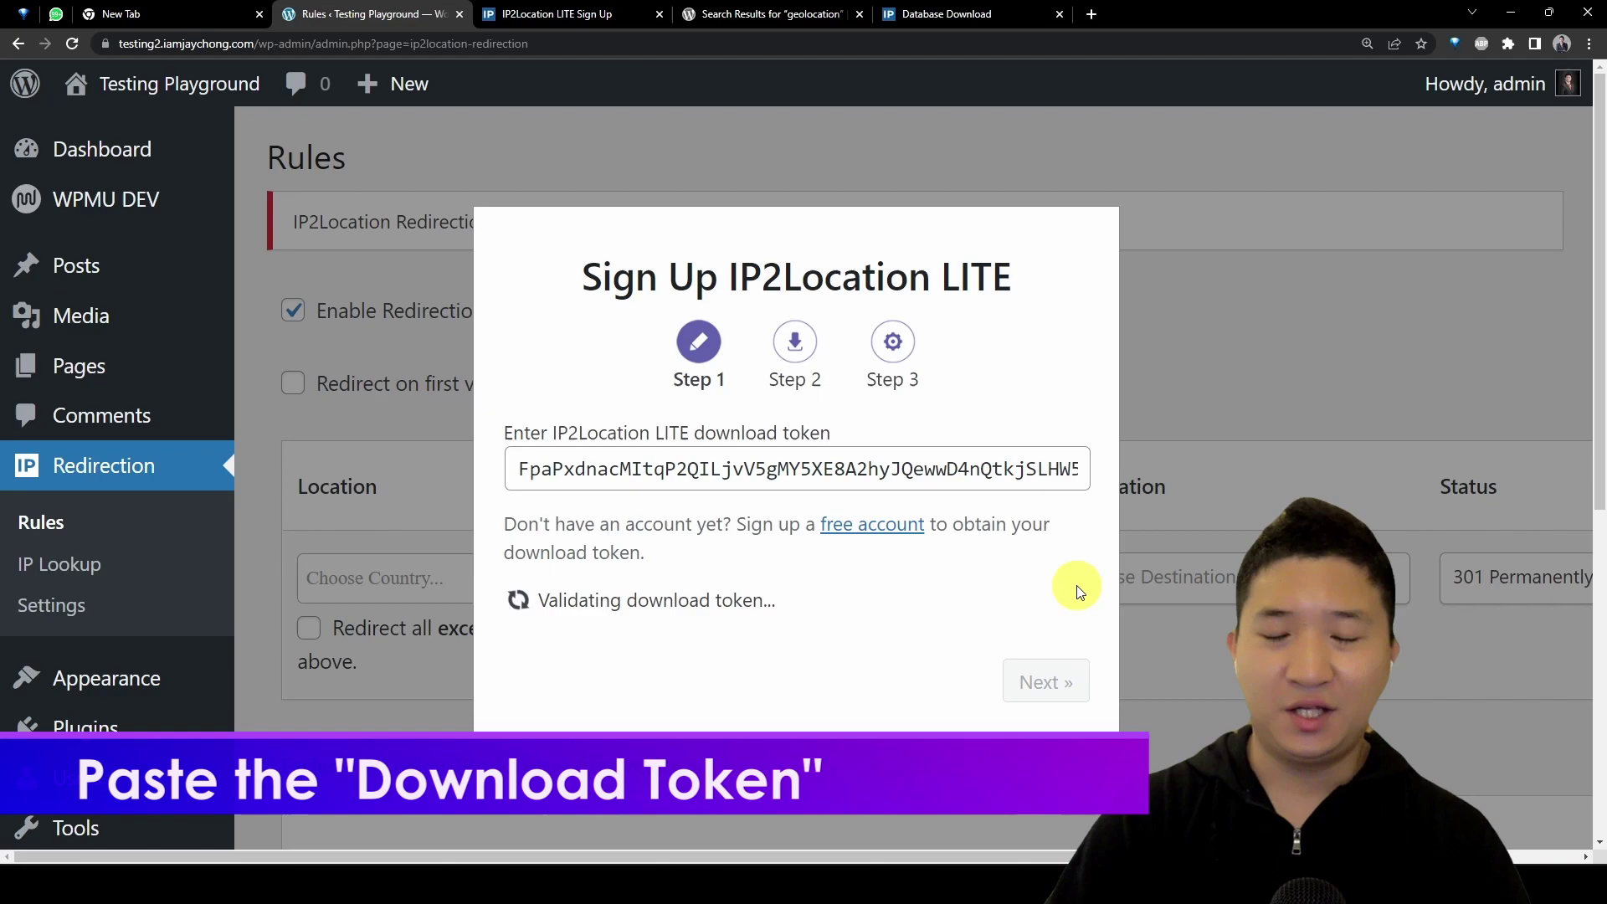
# Step: Close the sign-up and download tabs, then advance through and finish the setup wizard
pyautogui.click(660, 16)
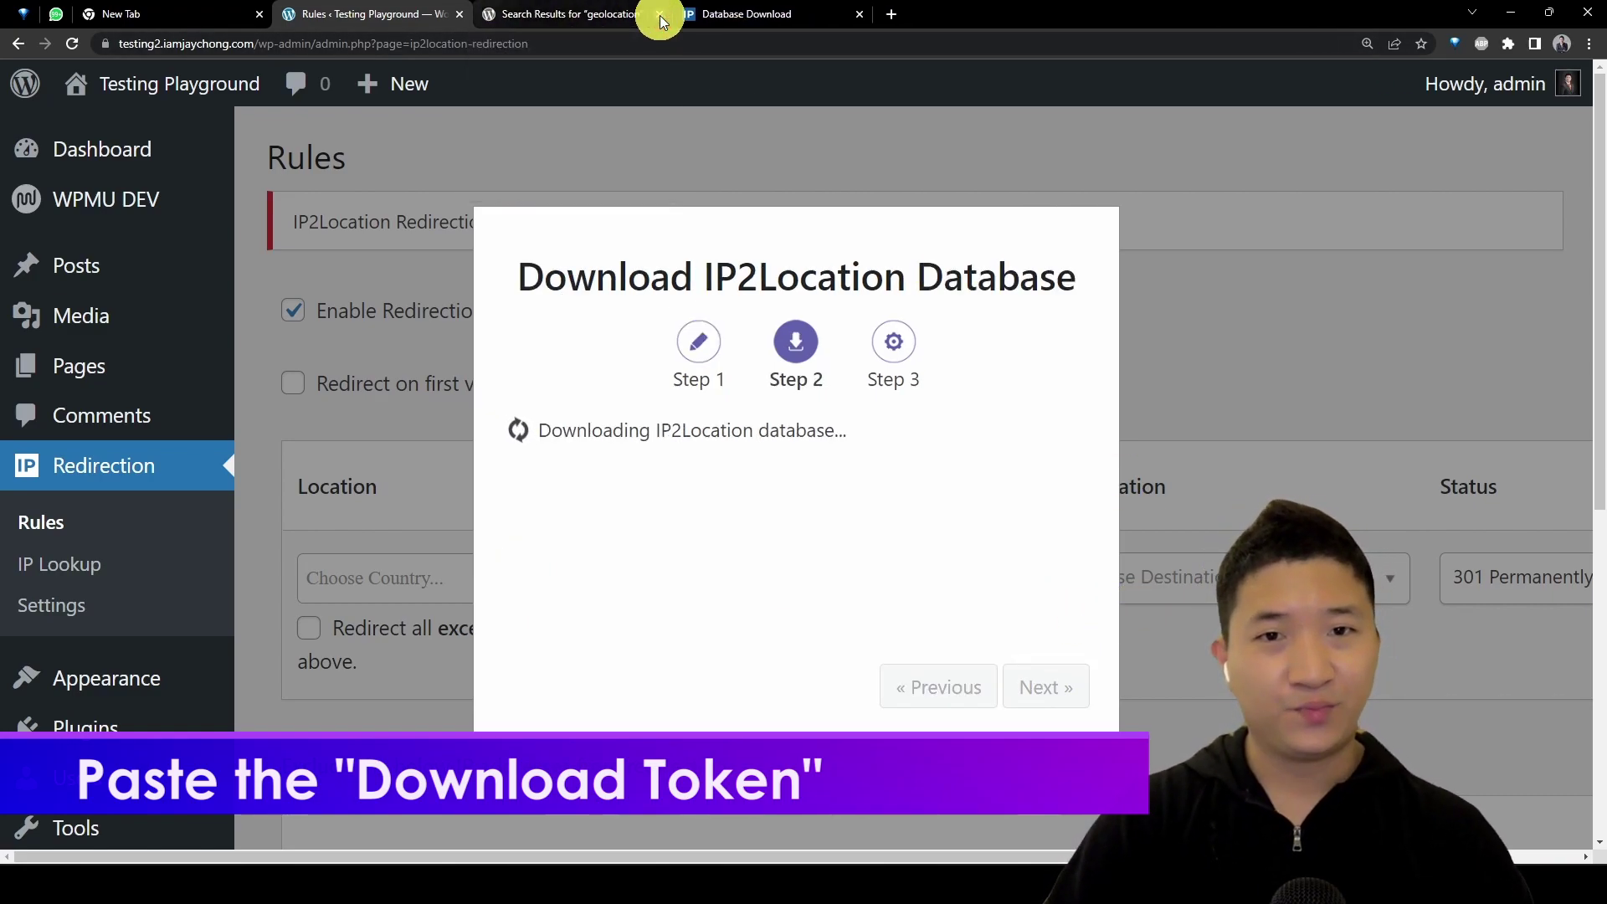
pyautogui.click(862, 17)
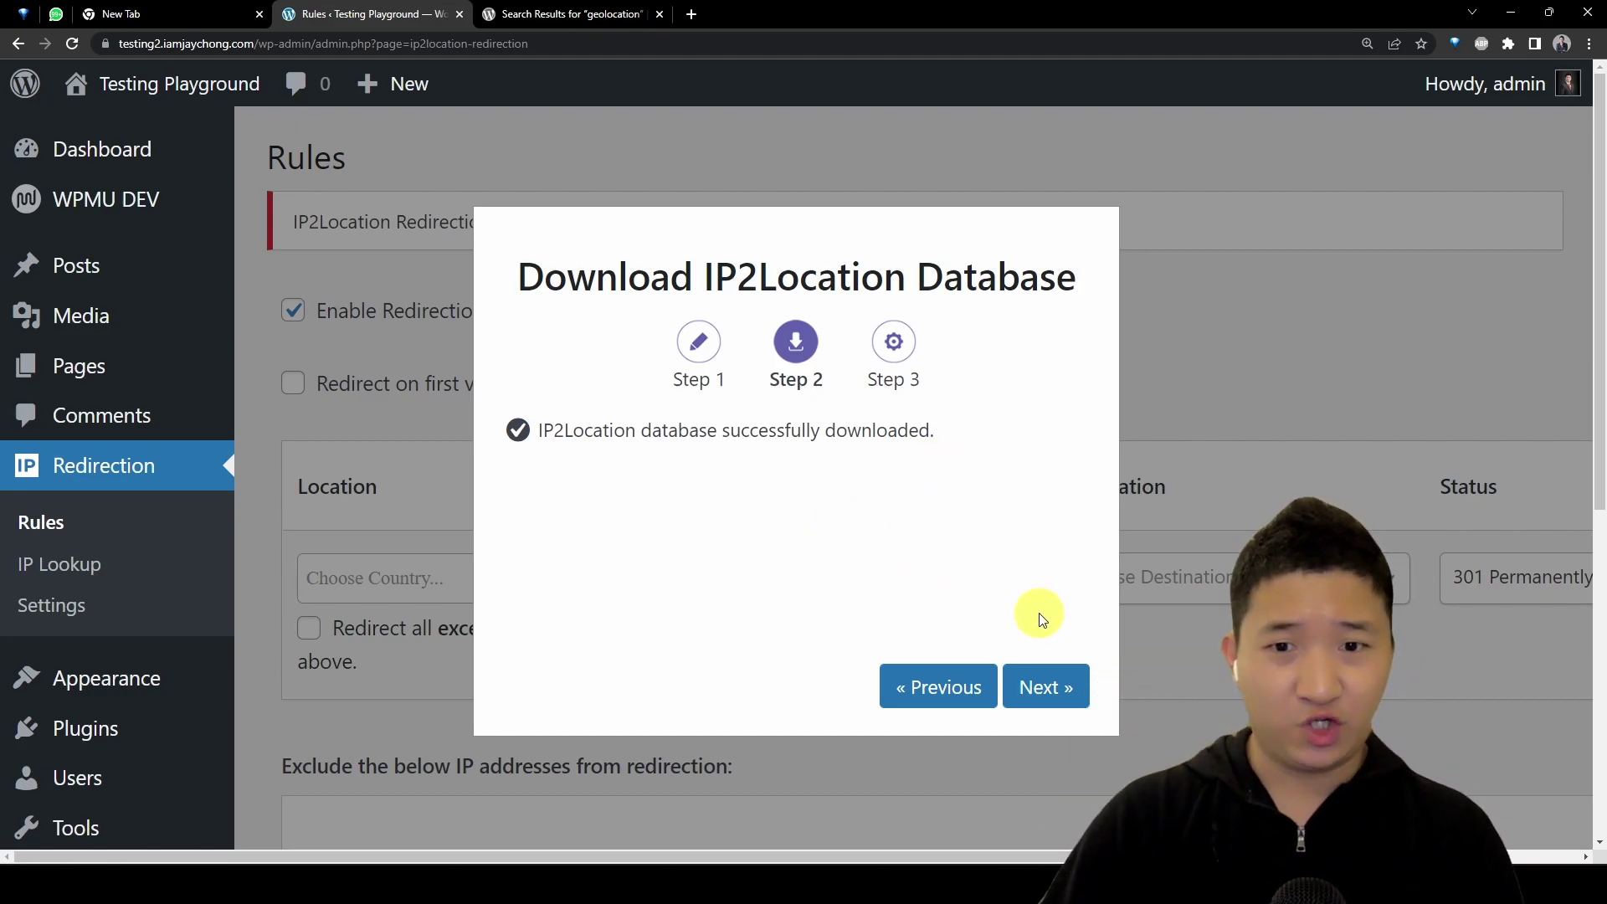
pyautogui.click(1046, 687)
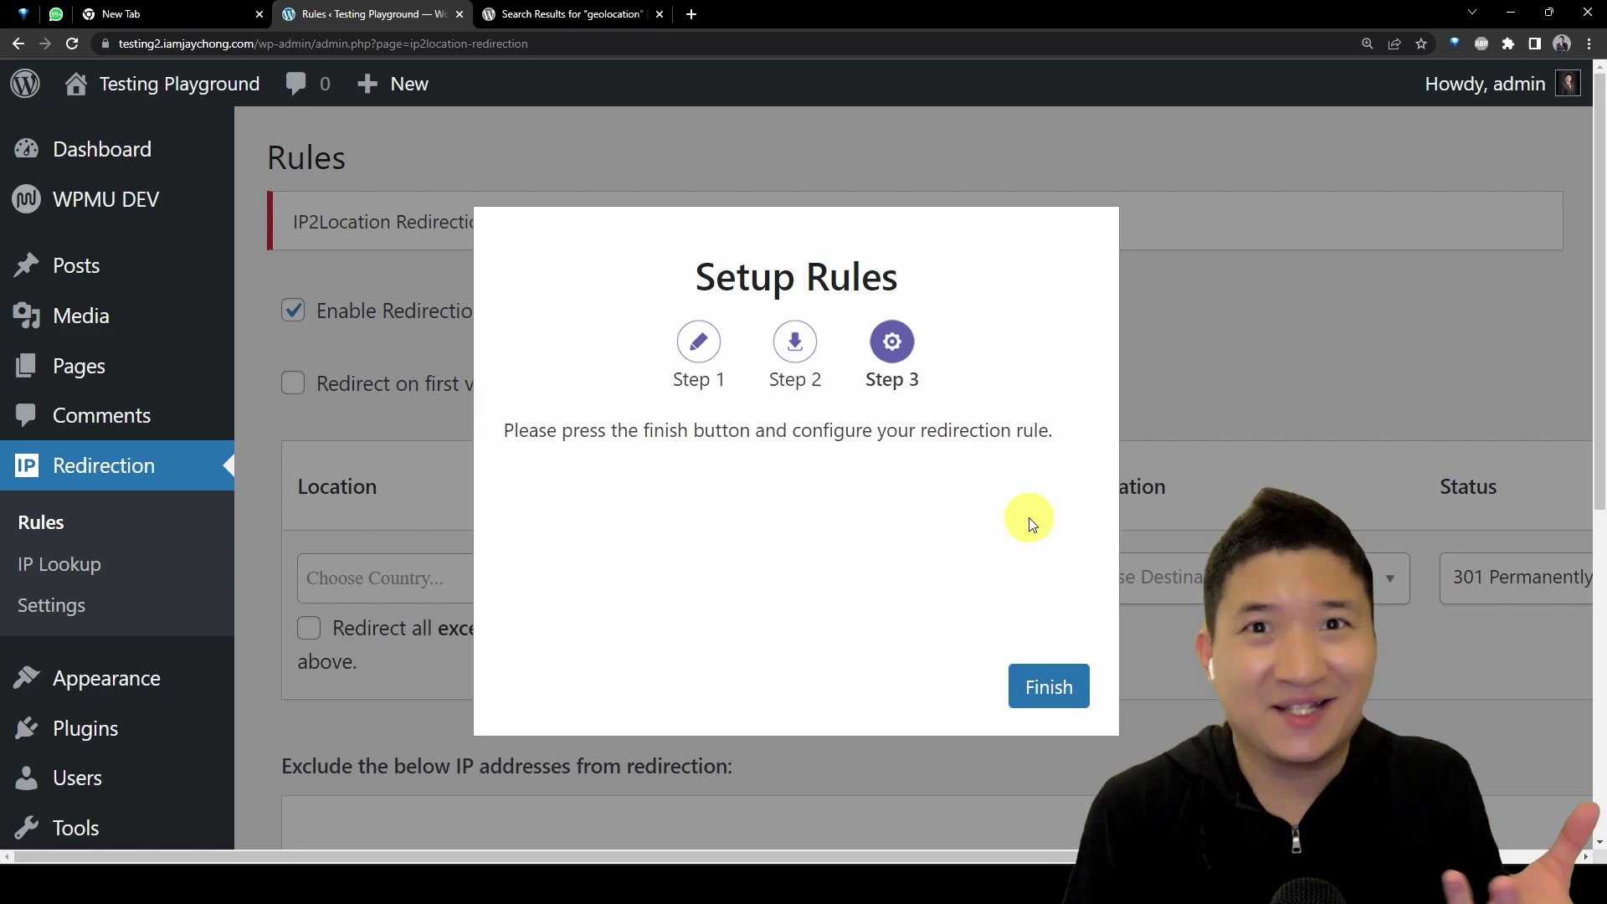
pyautogui.click(1042, 691)
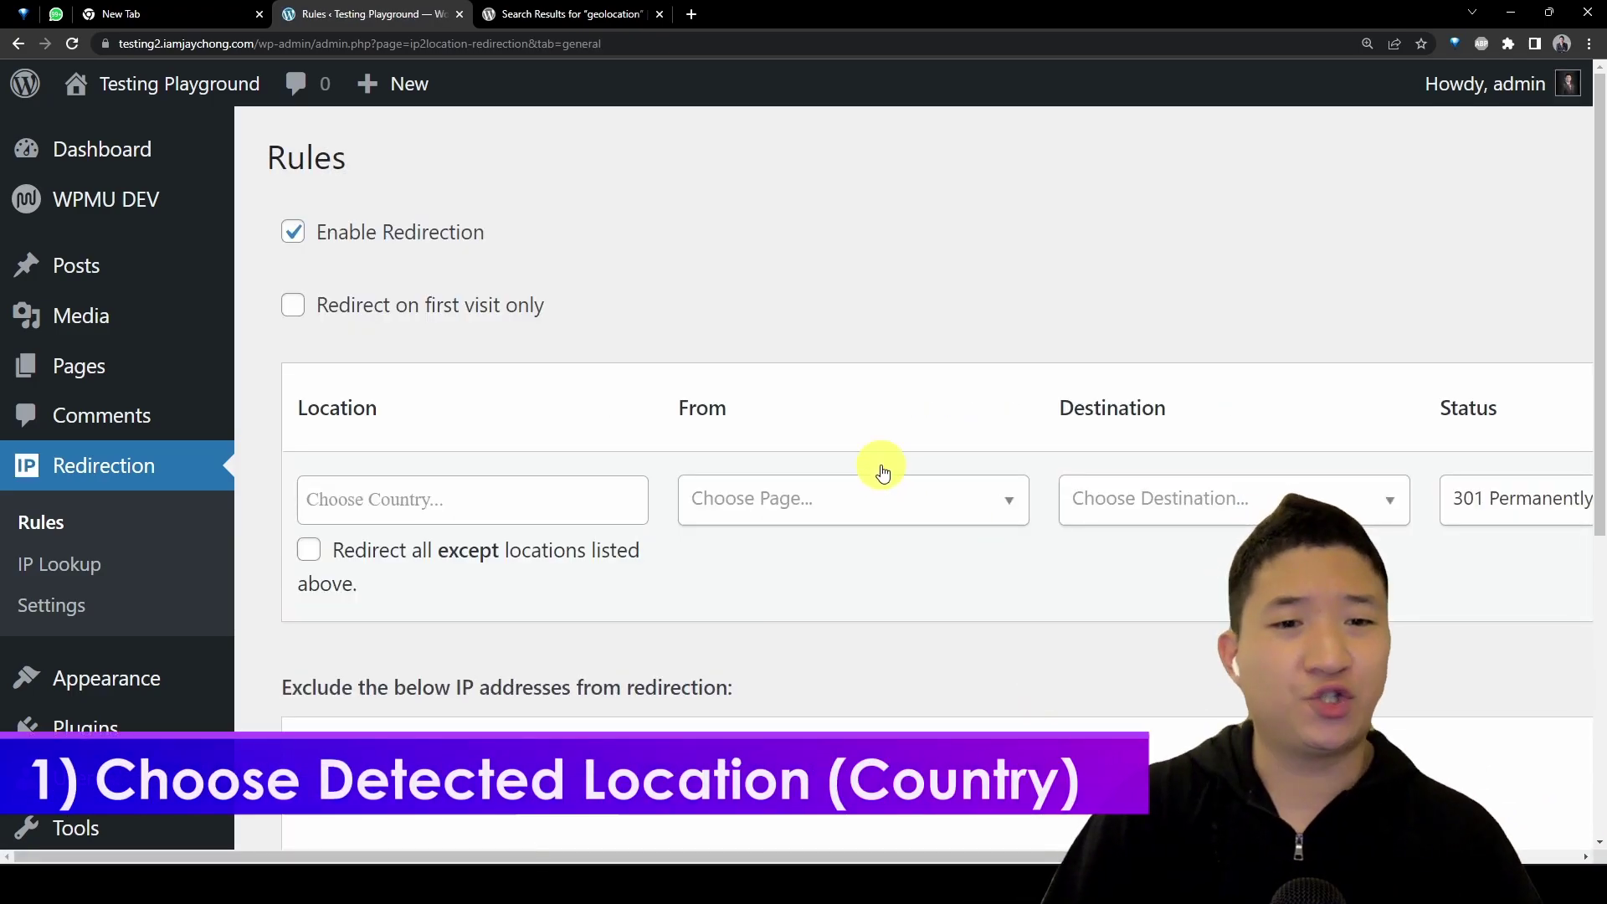
# Step: Add Singapore as the first rule's visitor location
pyautogui.click(490, 505)
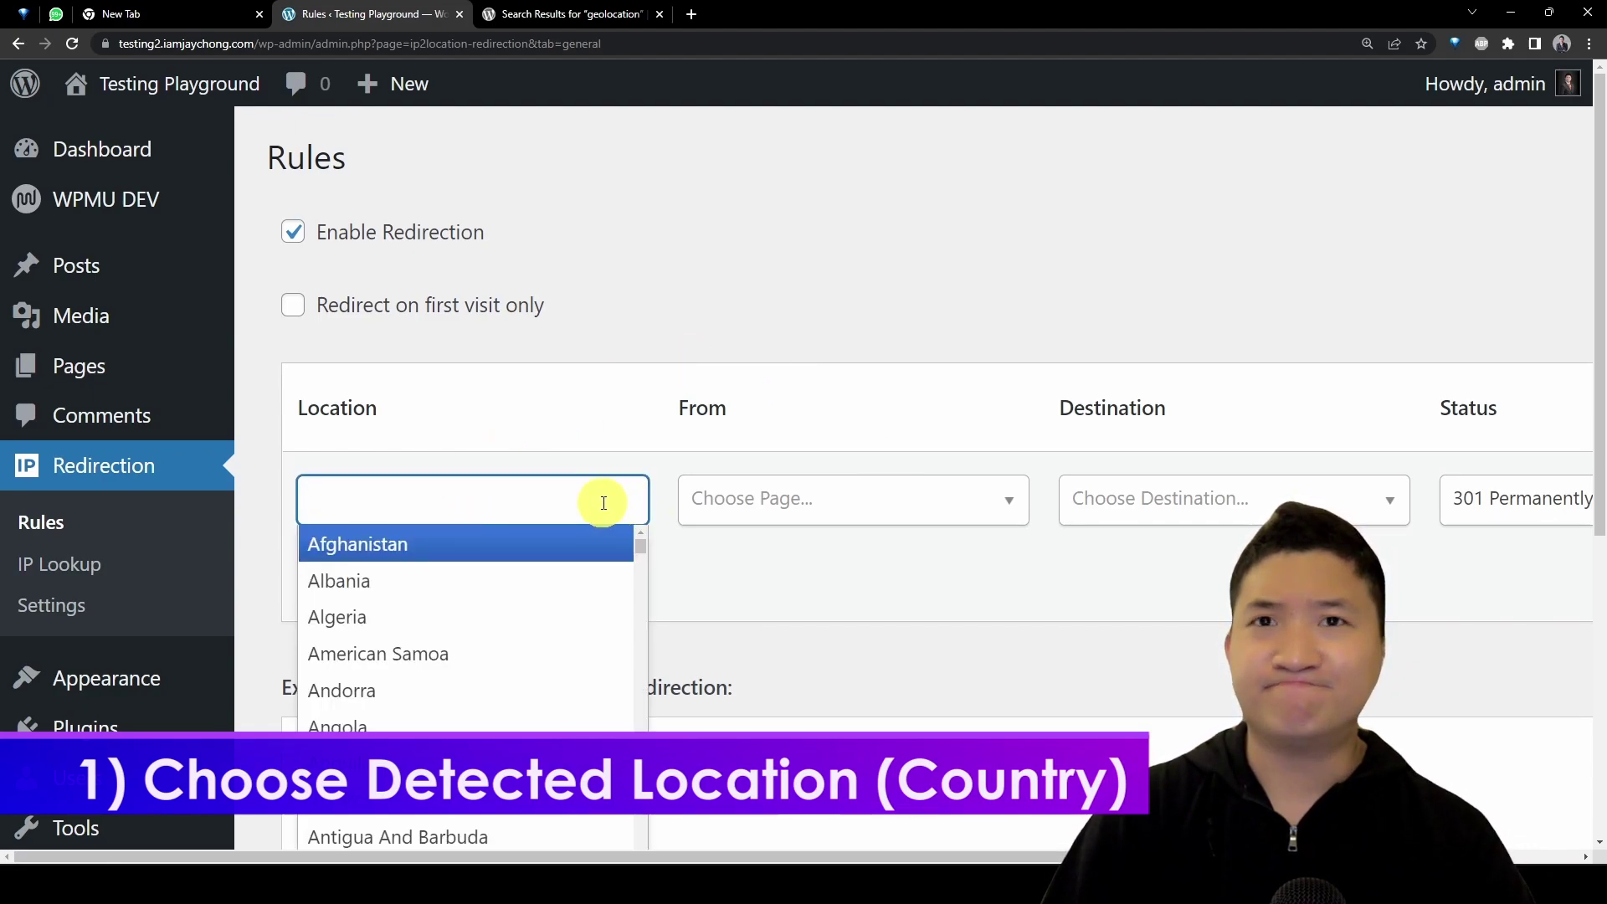
pyautogui.write('Singap')
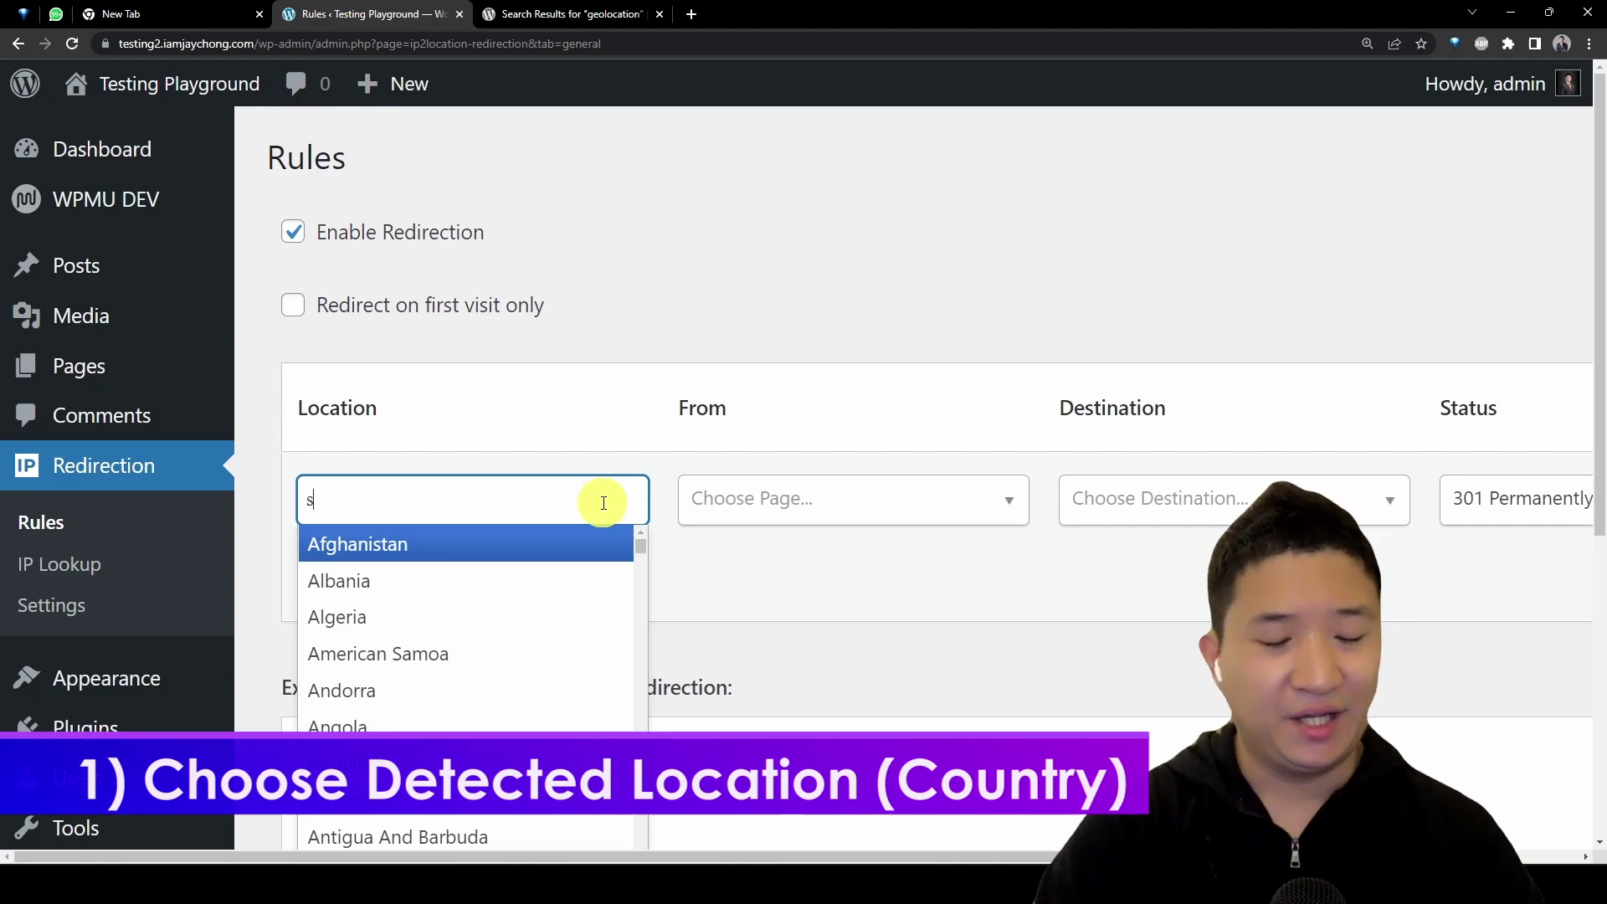
pyautogui.write('ore')
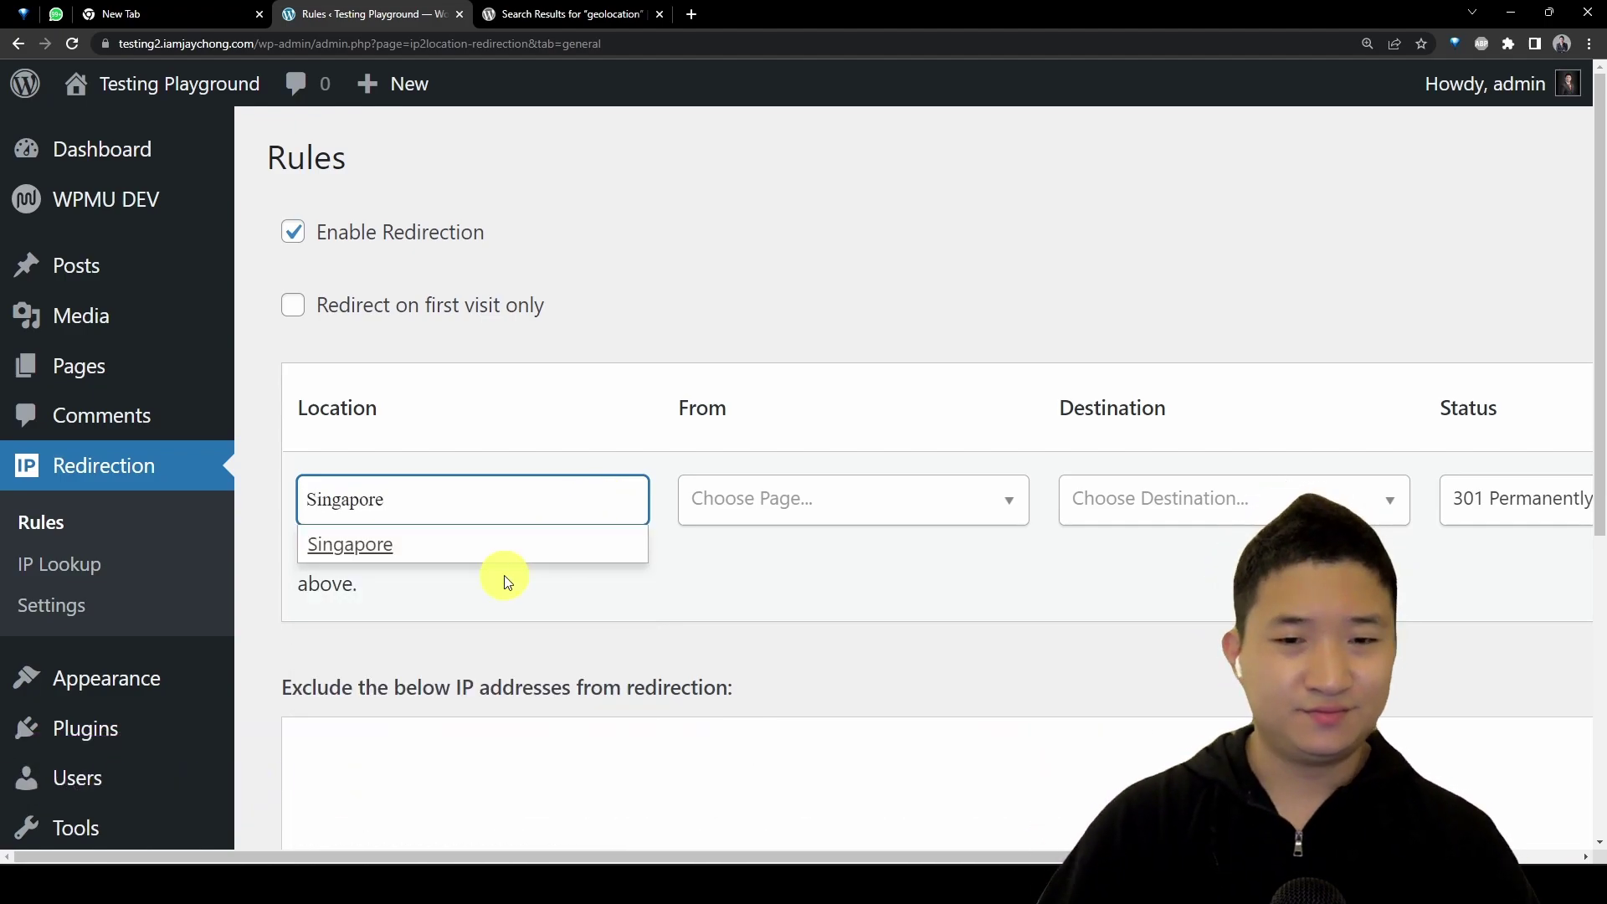
pyautogui.click(519, 555)
# Step: Set redirect-from to Post/Page and pick the Business Digitization Consultation post via an 'iam' search
pyautogui.click(807, 519)
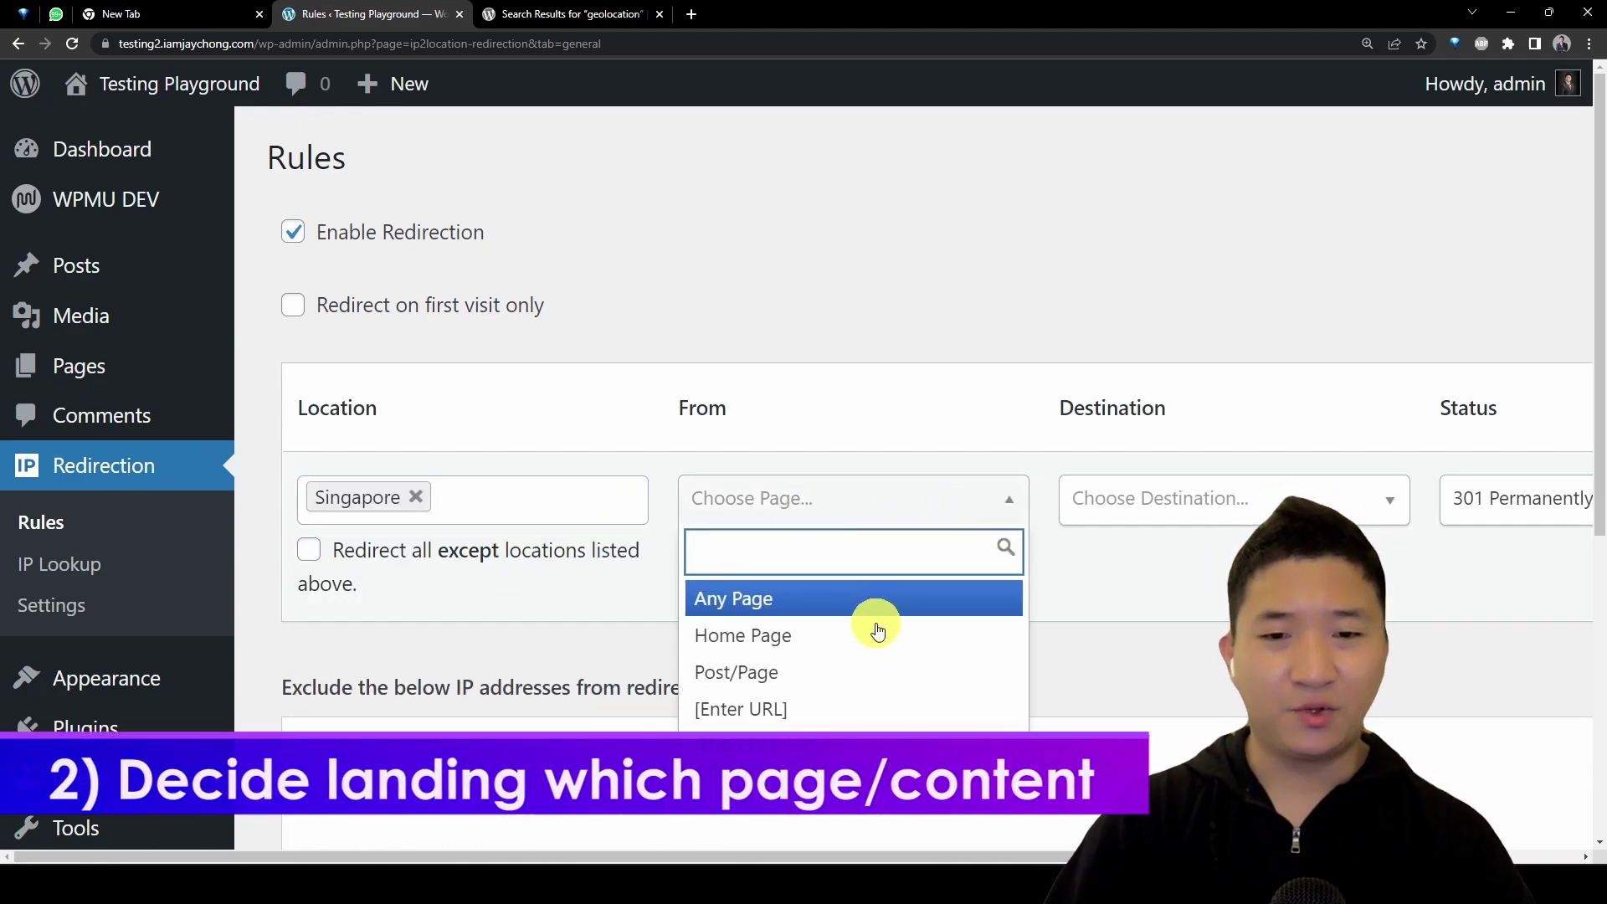
pyautogui.click(808, 673)
pyautogui.click(871, 574)
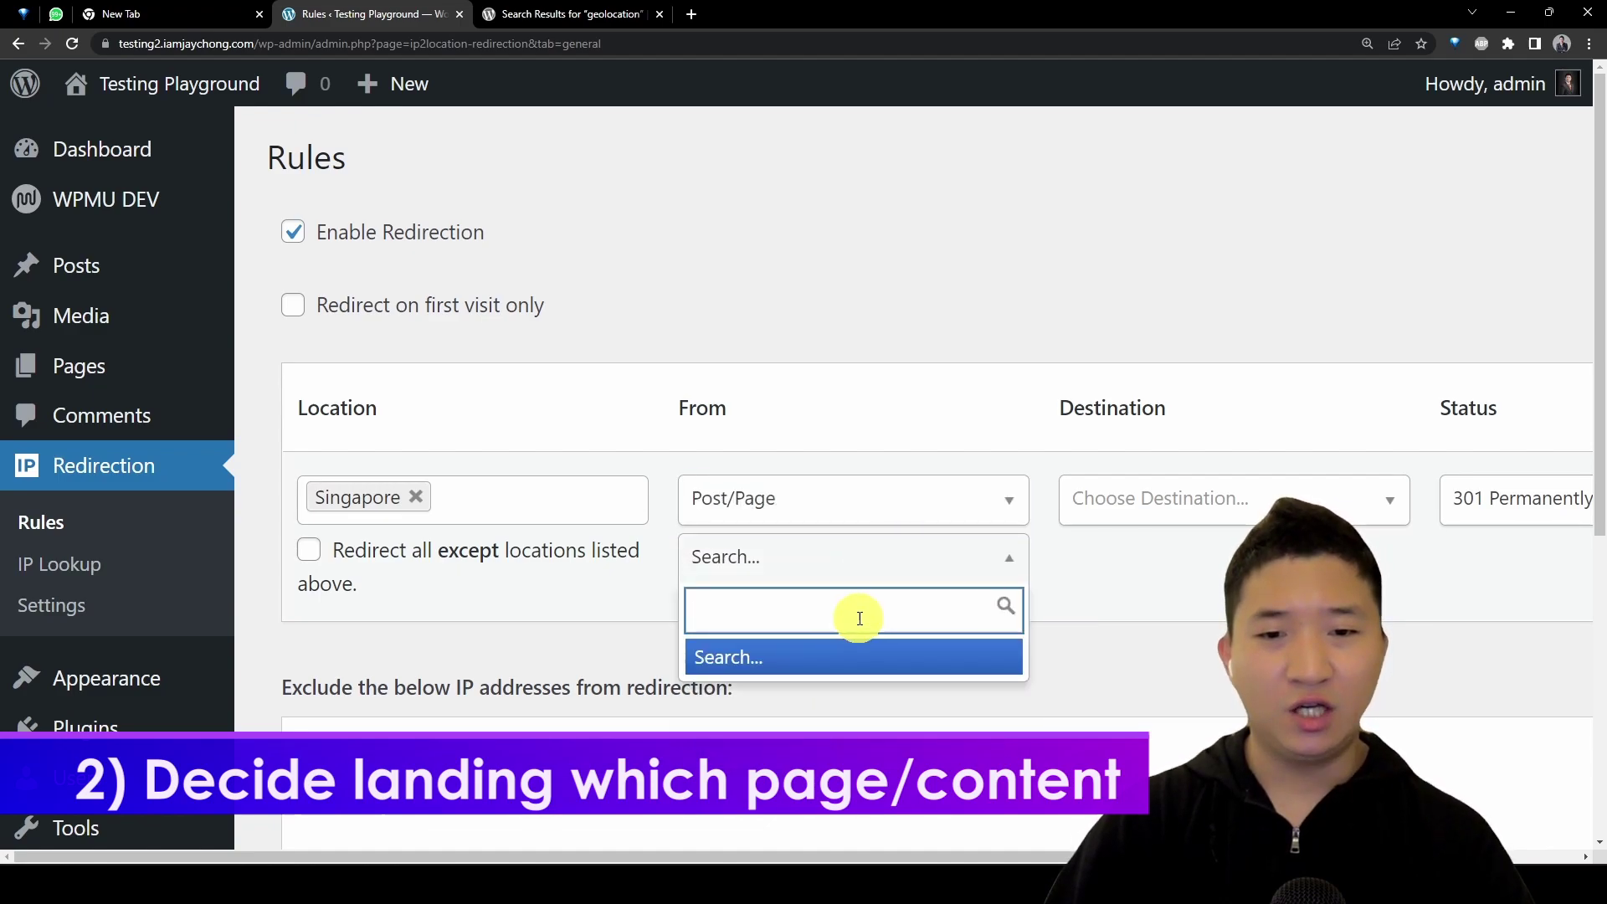
pyautogui.click(890, 504)
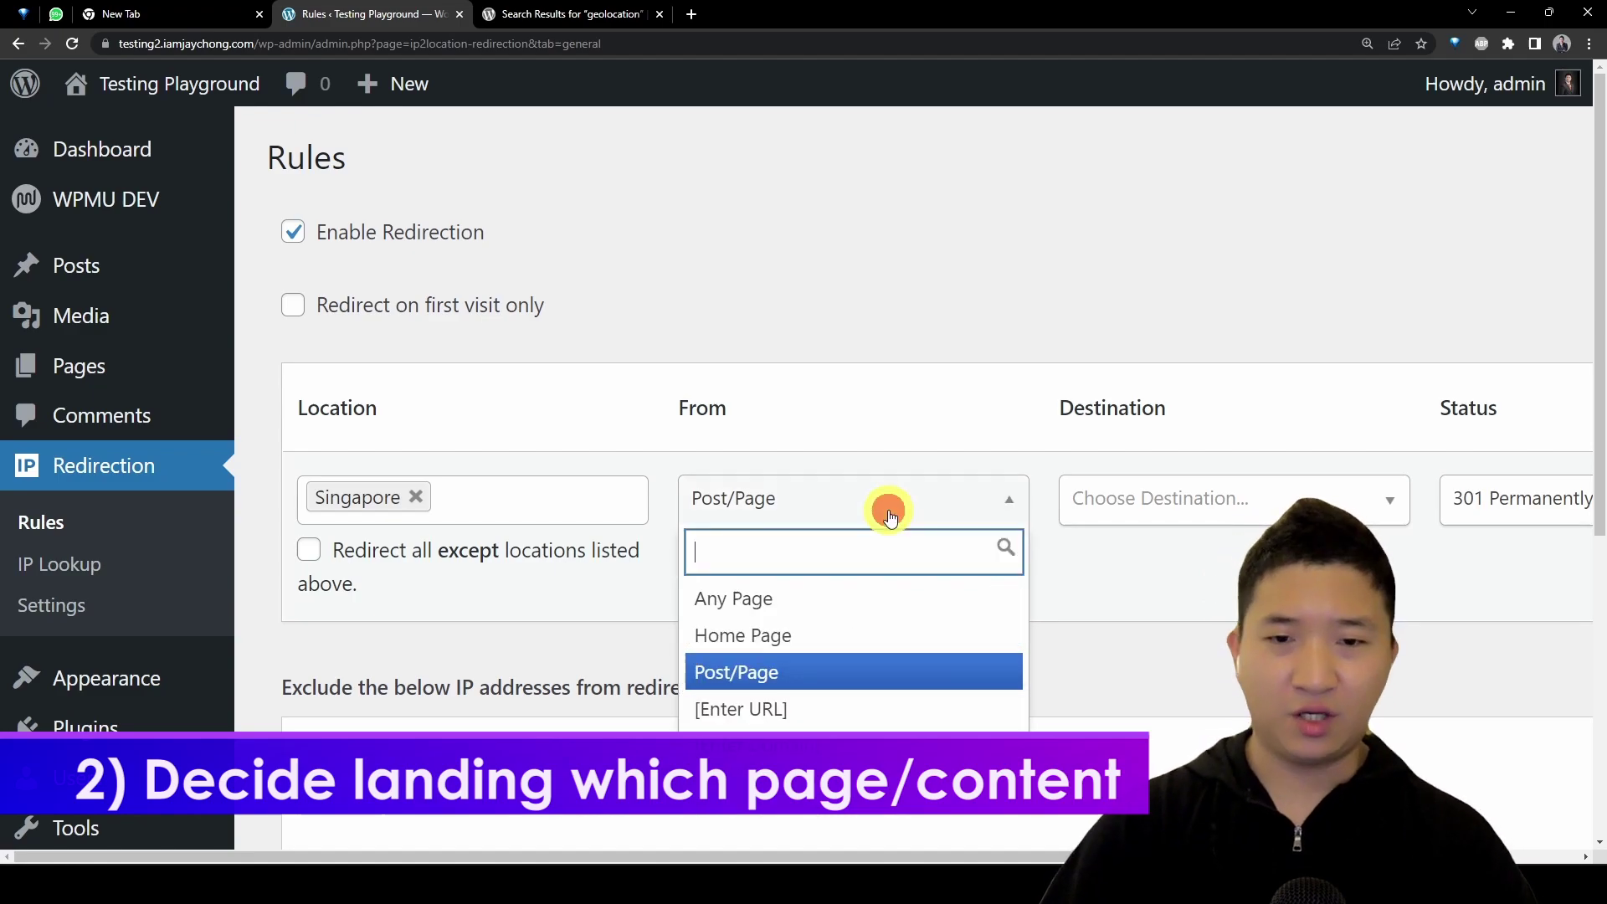
pyautogui.click(1162, 626)
pyautogui.click(953, 582)
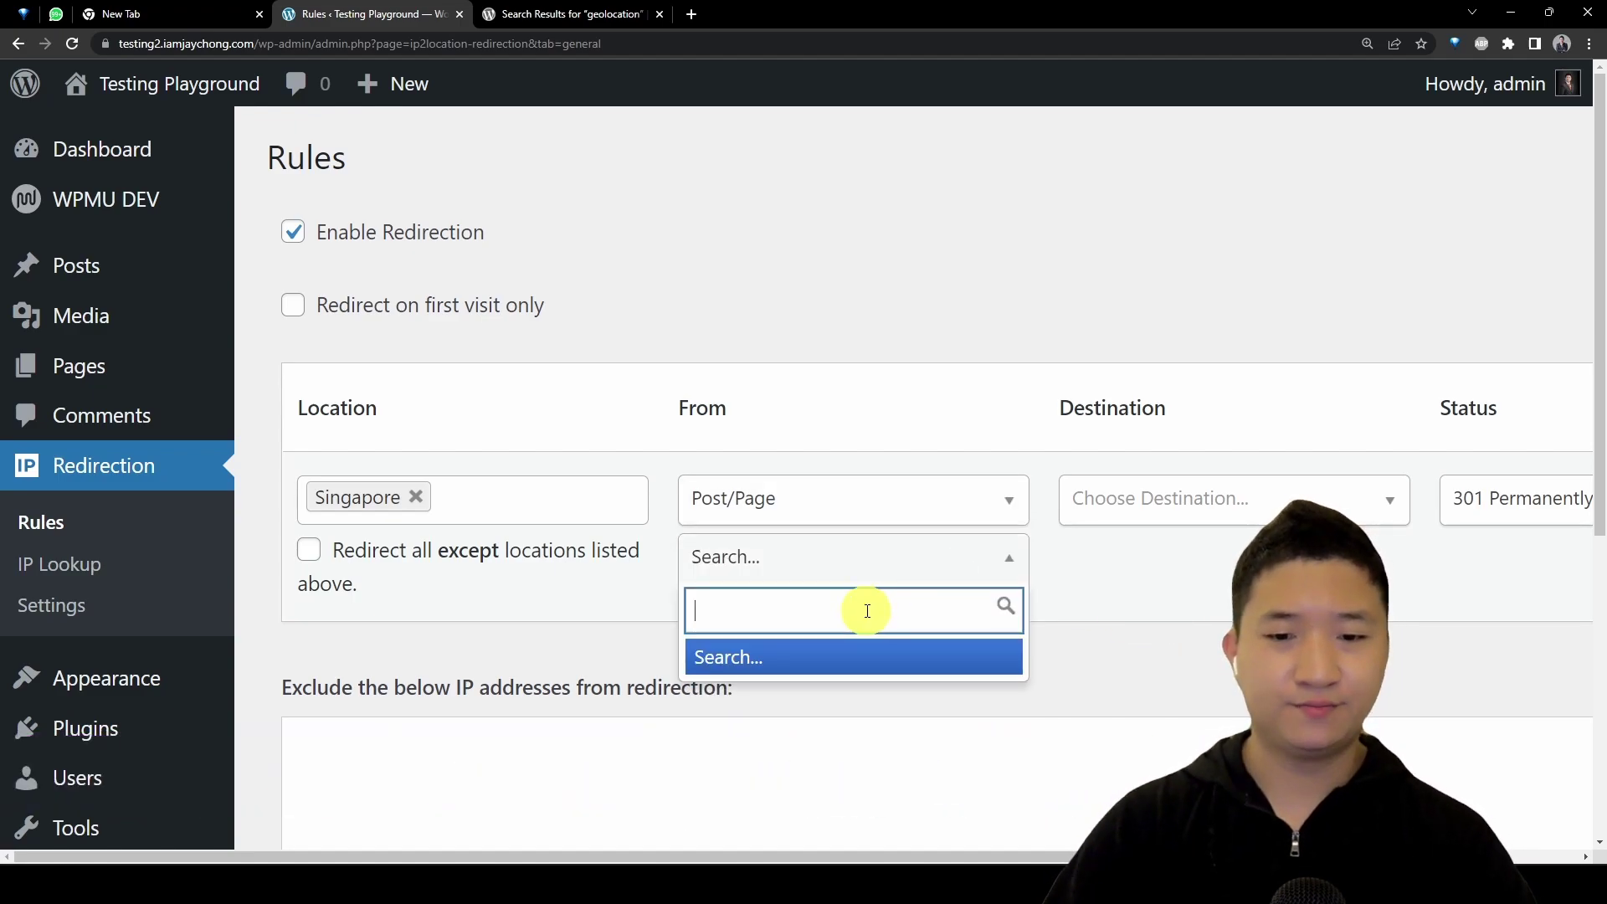
pyautogui.write('iam')
pyautogui.press('Return')
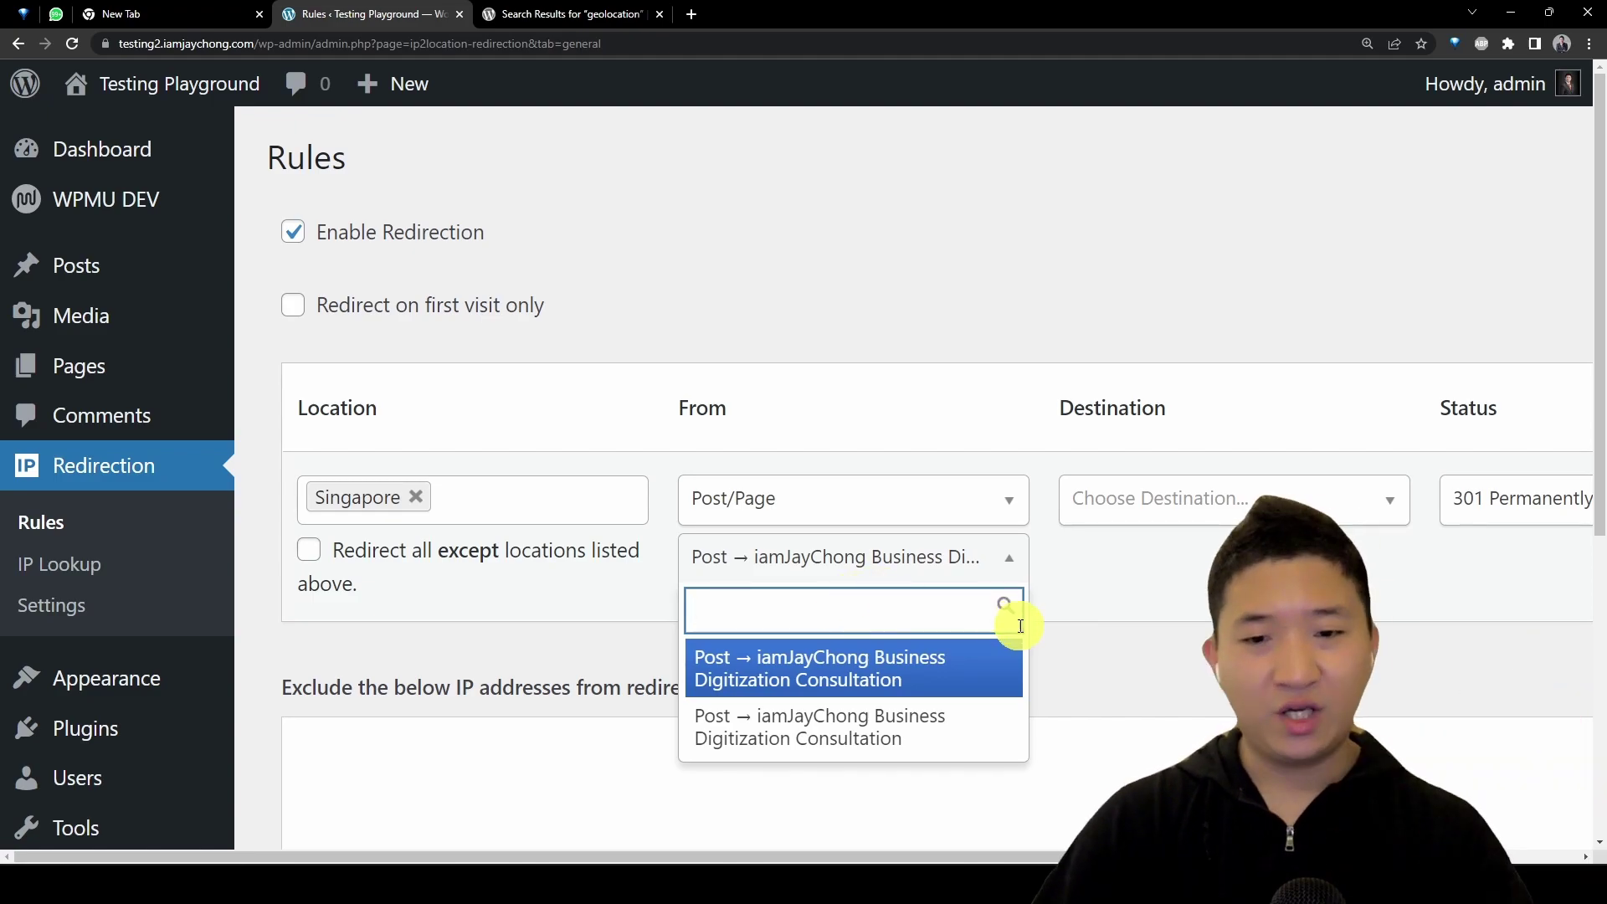
pyautogui.click(905, 687)
pyautogui.click(1270, 502)
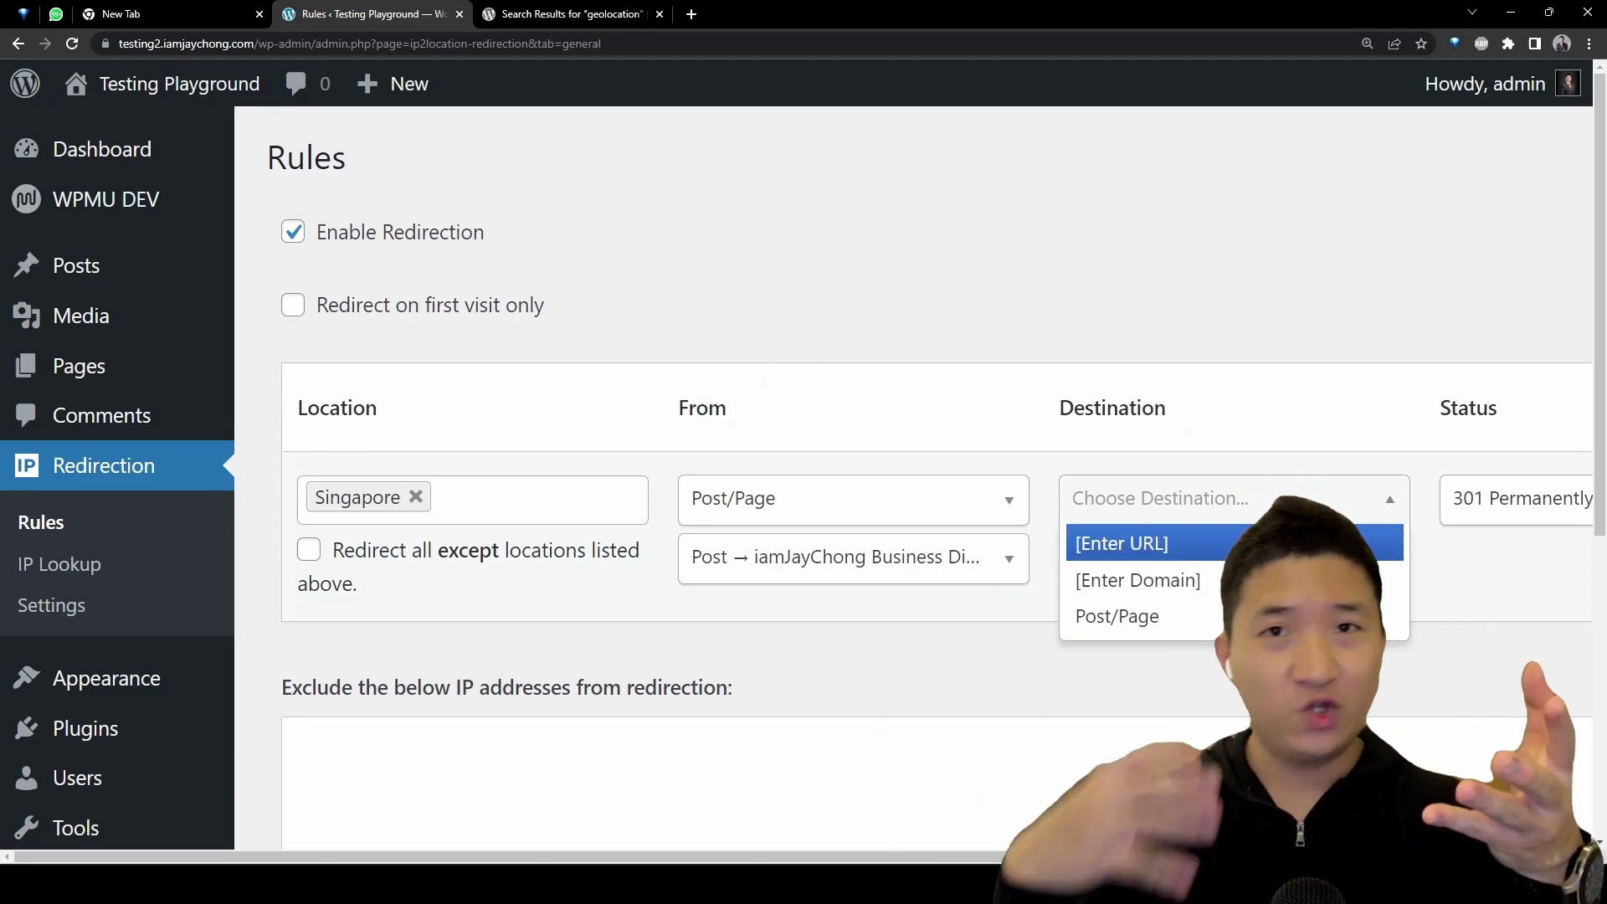
# Step: Briefly set the destination type to Domain and keep Post/Page as the source type
pyautogui.click(1066, 821)
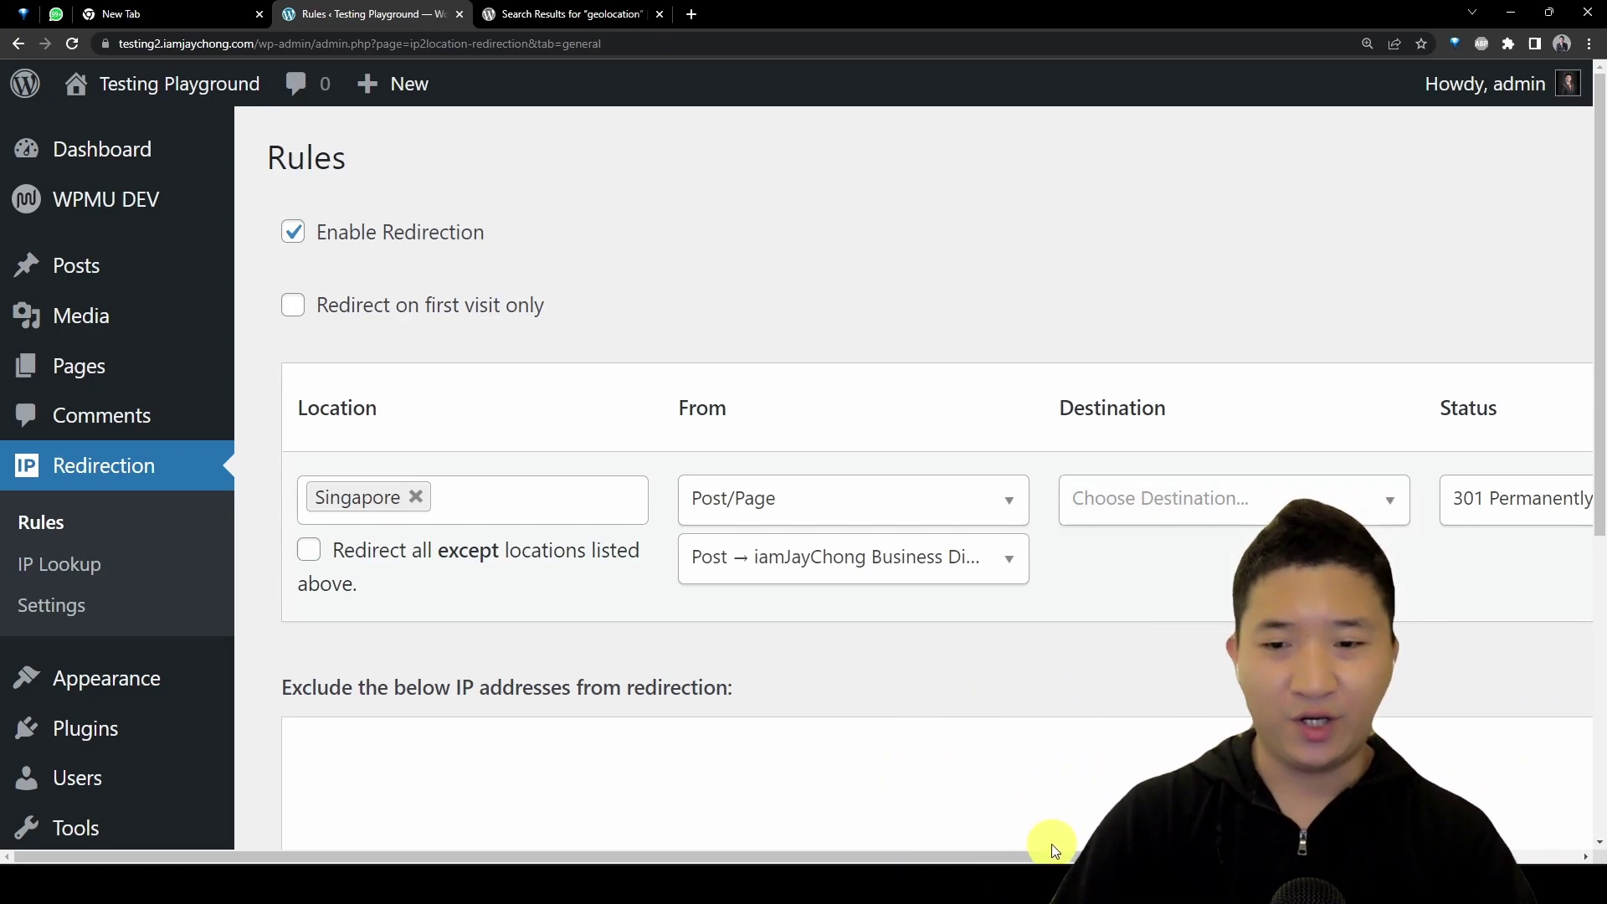
pyautogui.hscroll(5, 1053, 847)
pyautogui.hscroll(-5, 1052, 846)
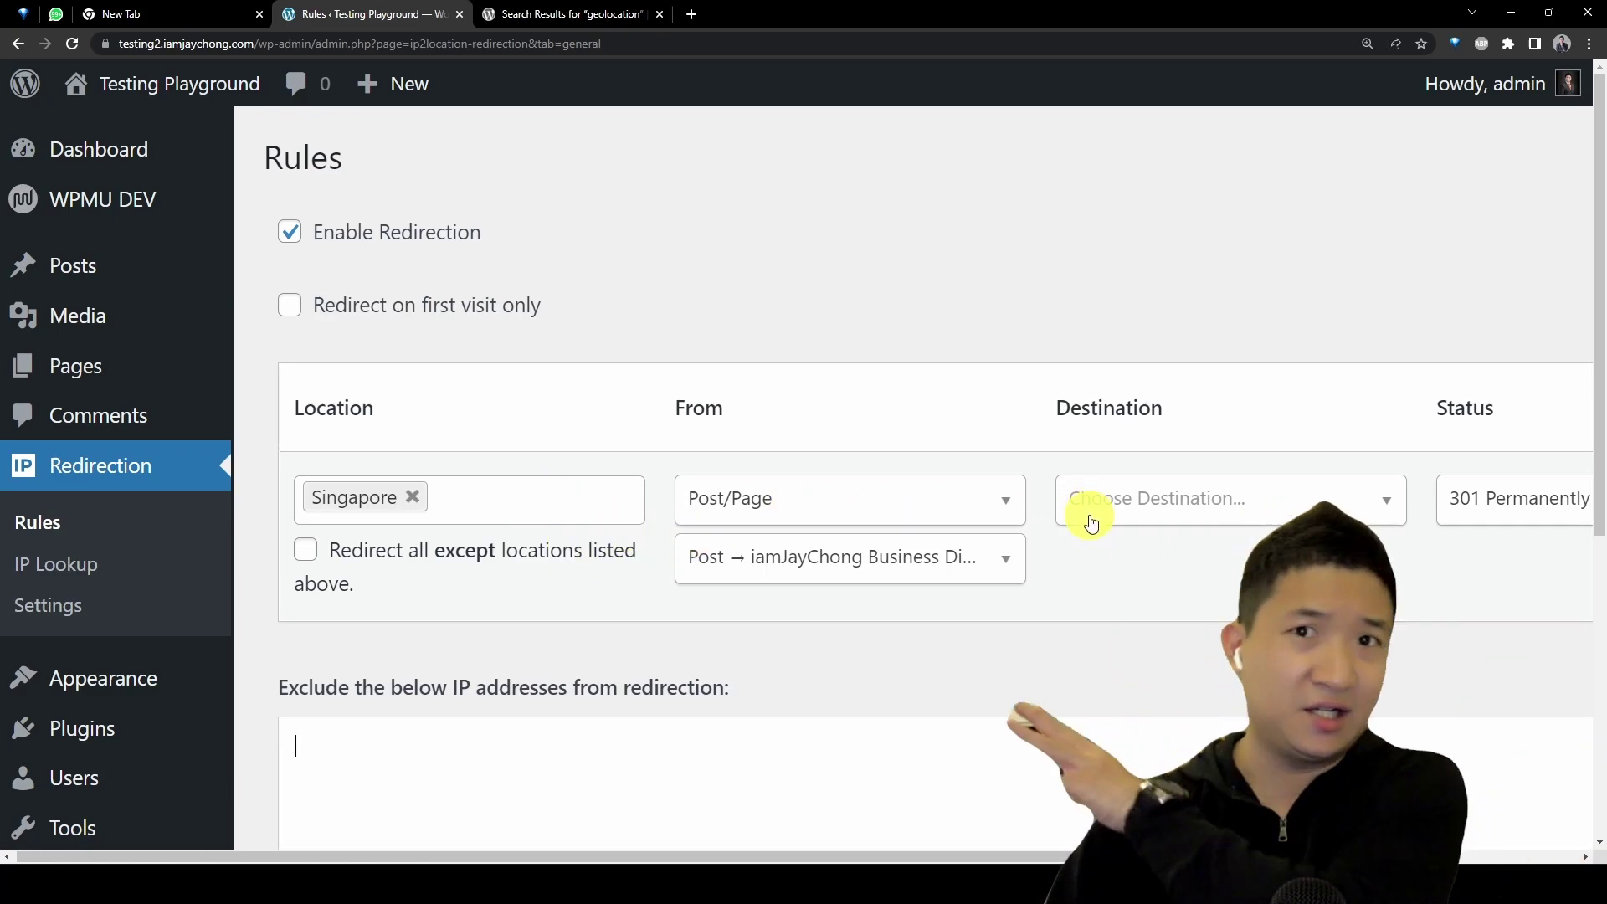
pyautogui.click(1133, 494)
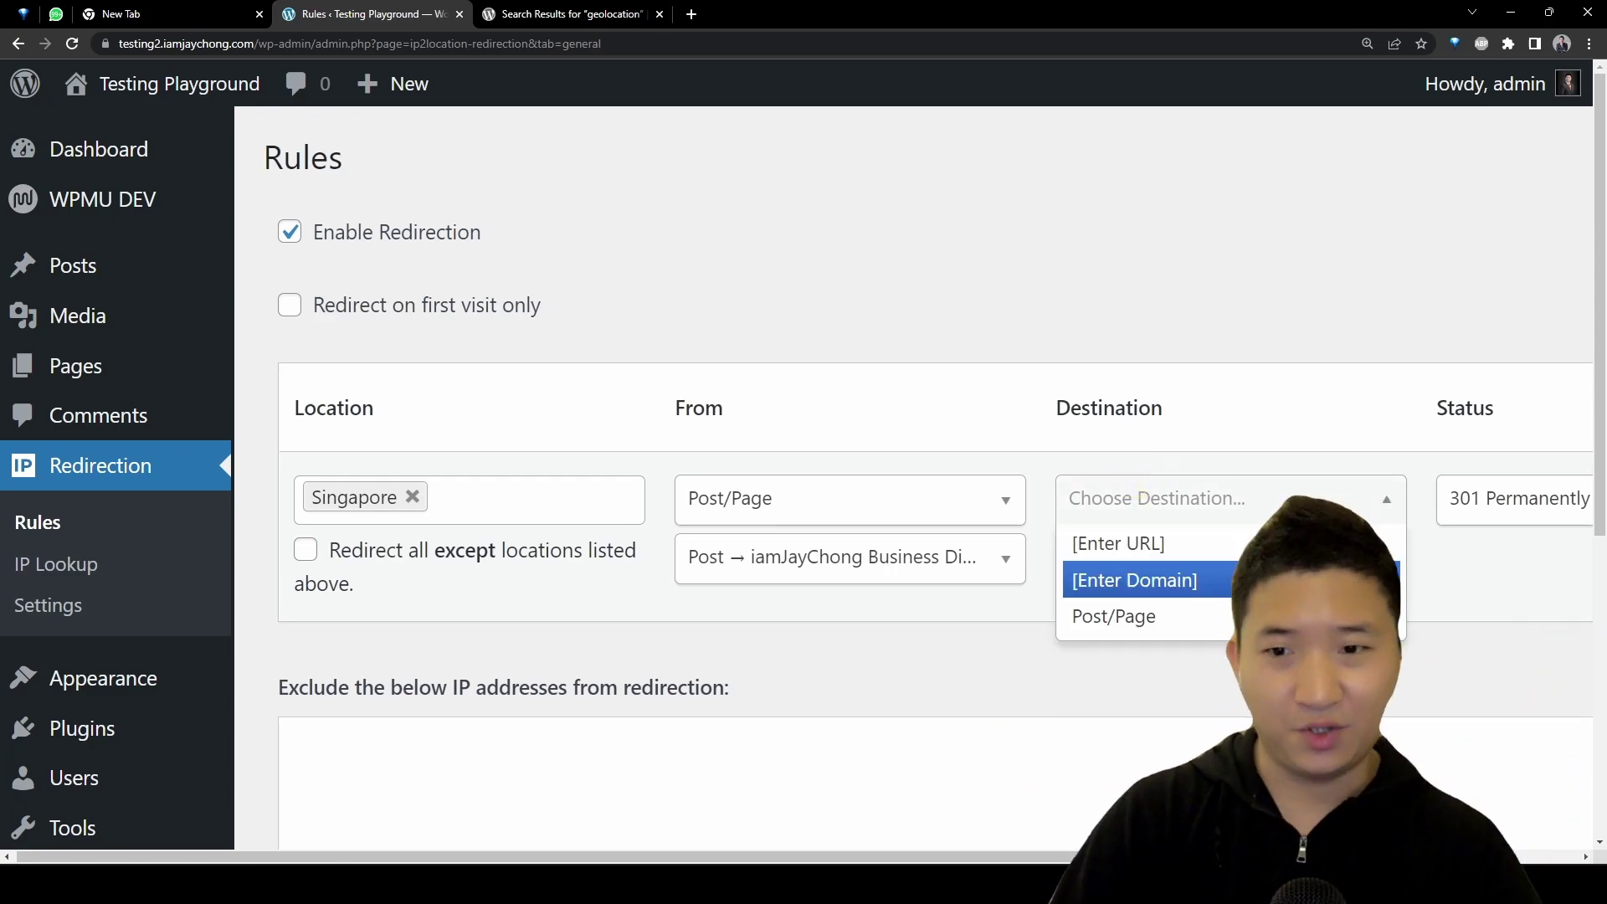
pyautogui.click(1136, 580)
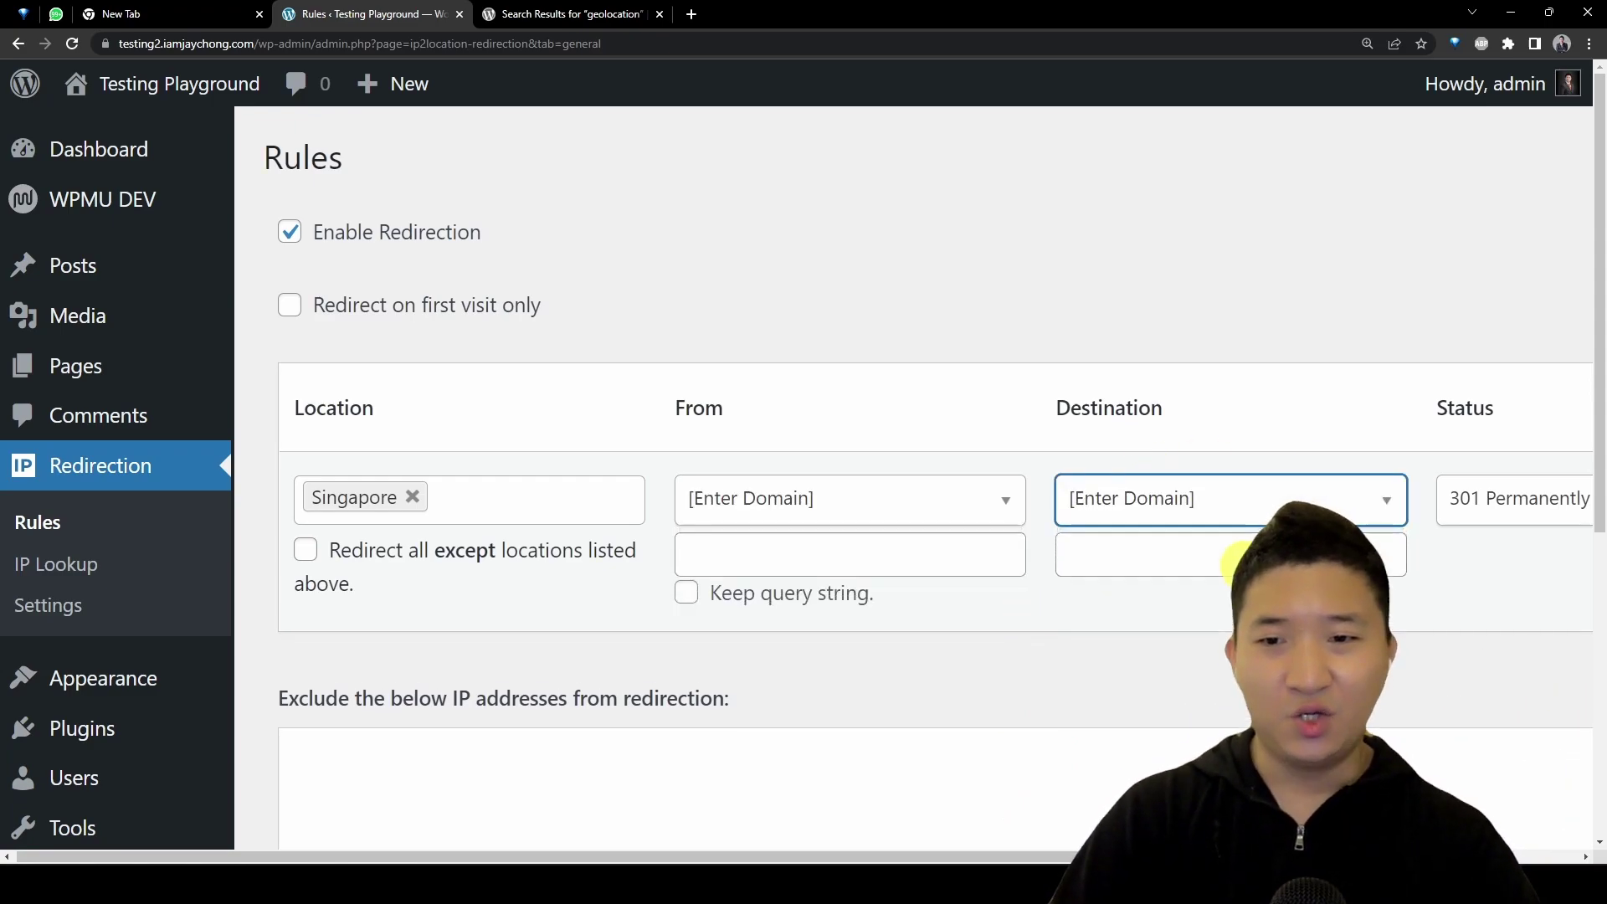
pyautogui.click(955, 506)
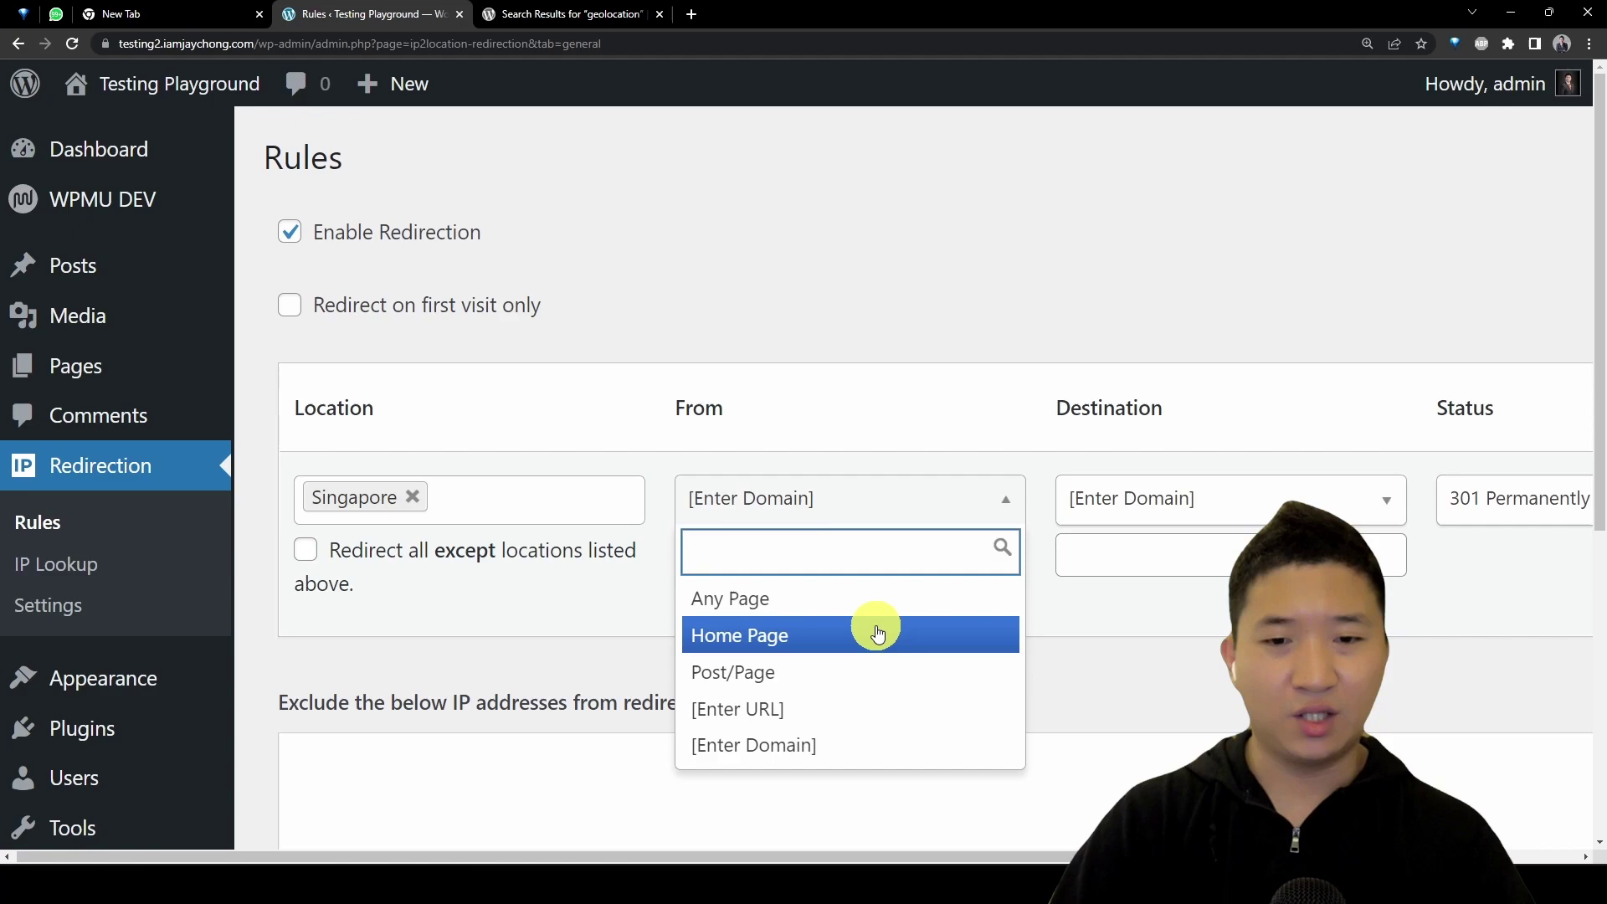
pyautogui.click(877, 672)
# Step: Set the destination to Post/Page and select the Test 3D FlipBook page via a 'book' search
pyautogui.click(1218, 502)
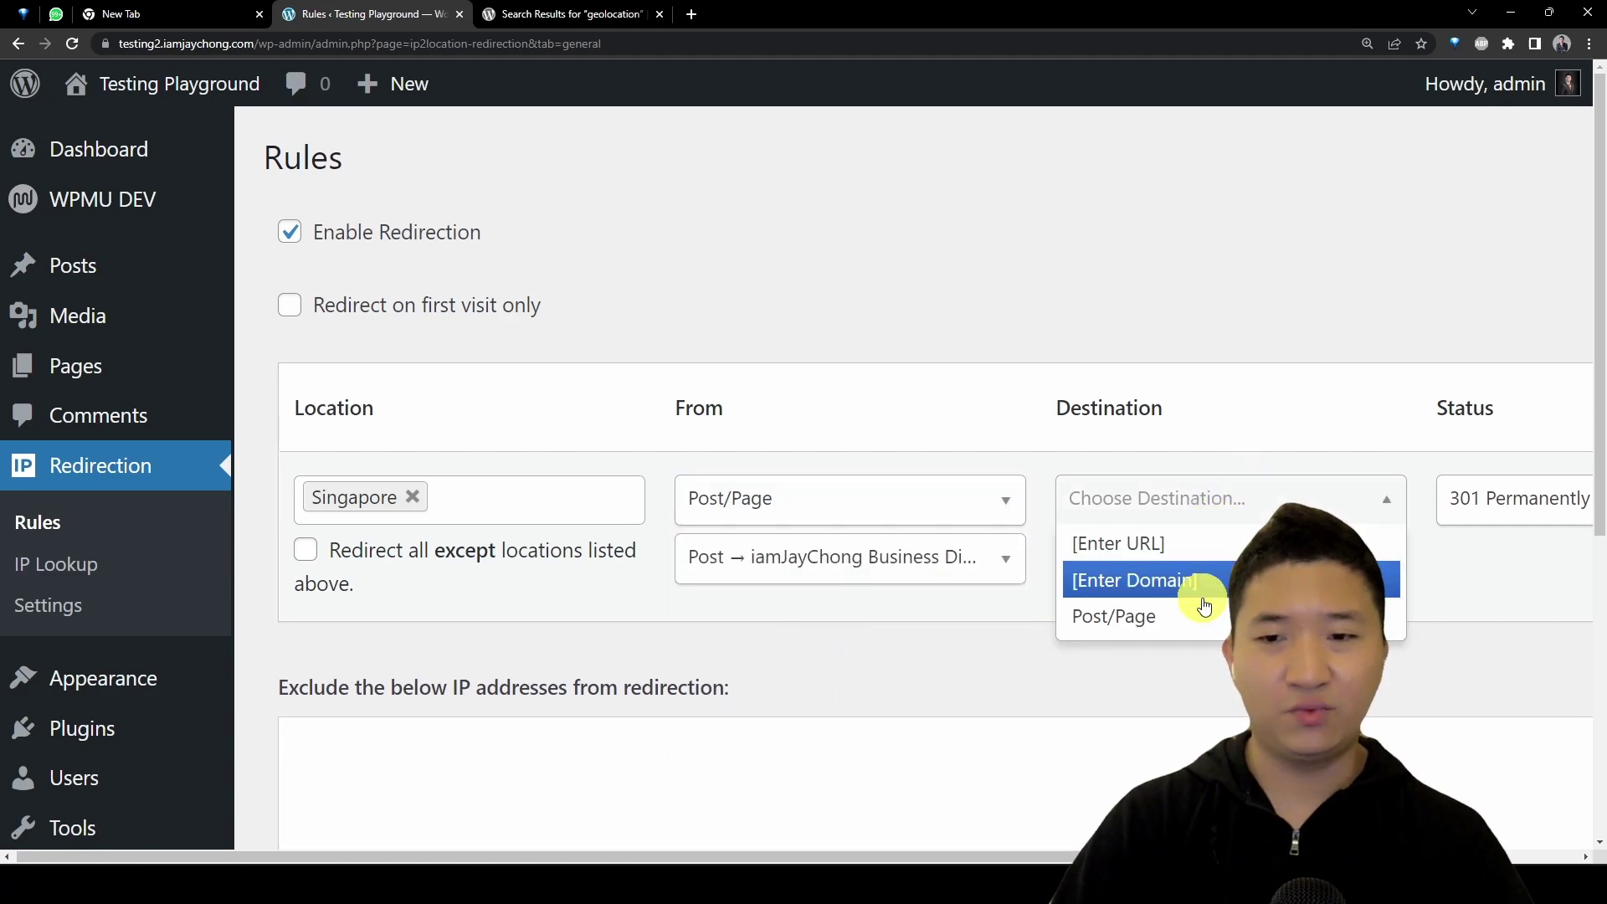
pyautogui.click(1203, 607)
pyautogui.click(1206, 556)
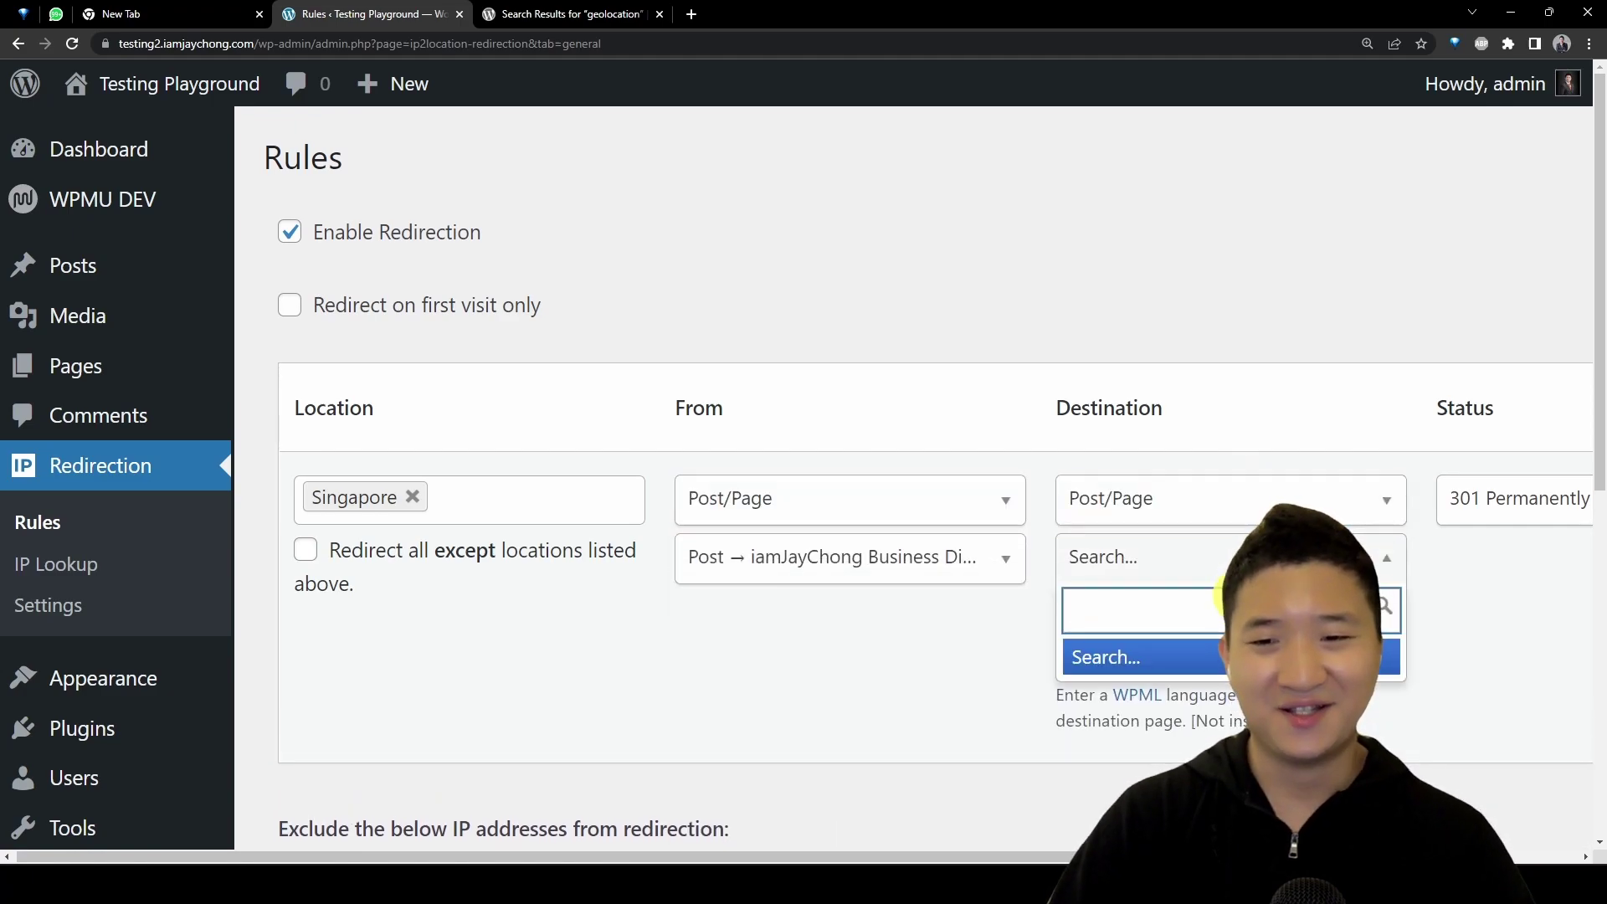
pyautogui.write('bo')
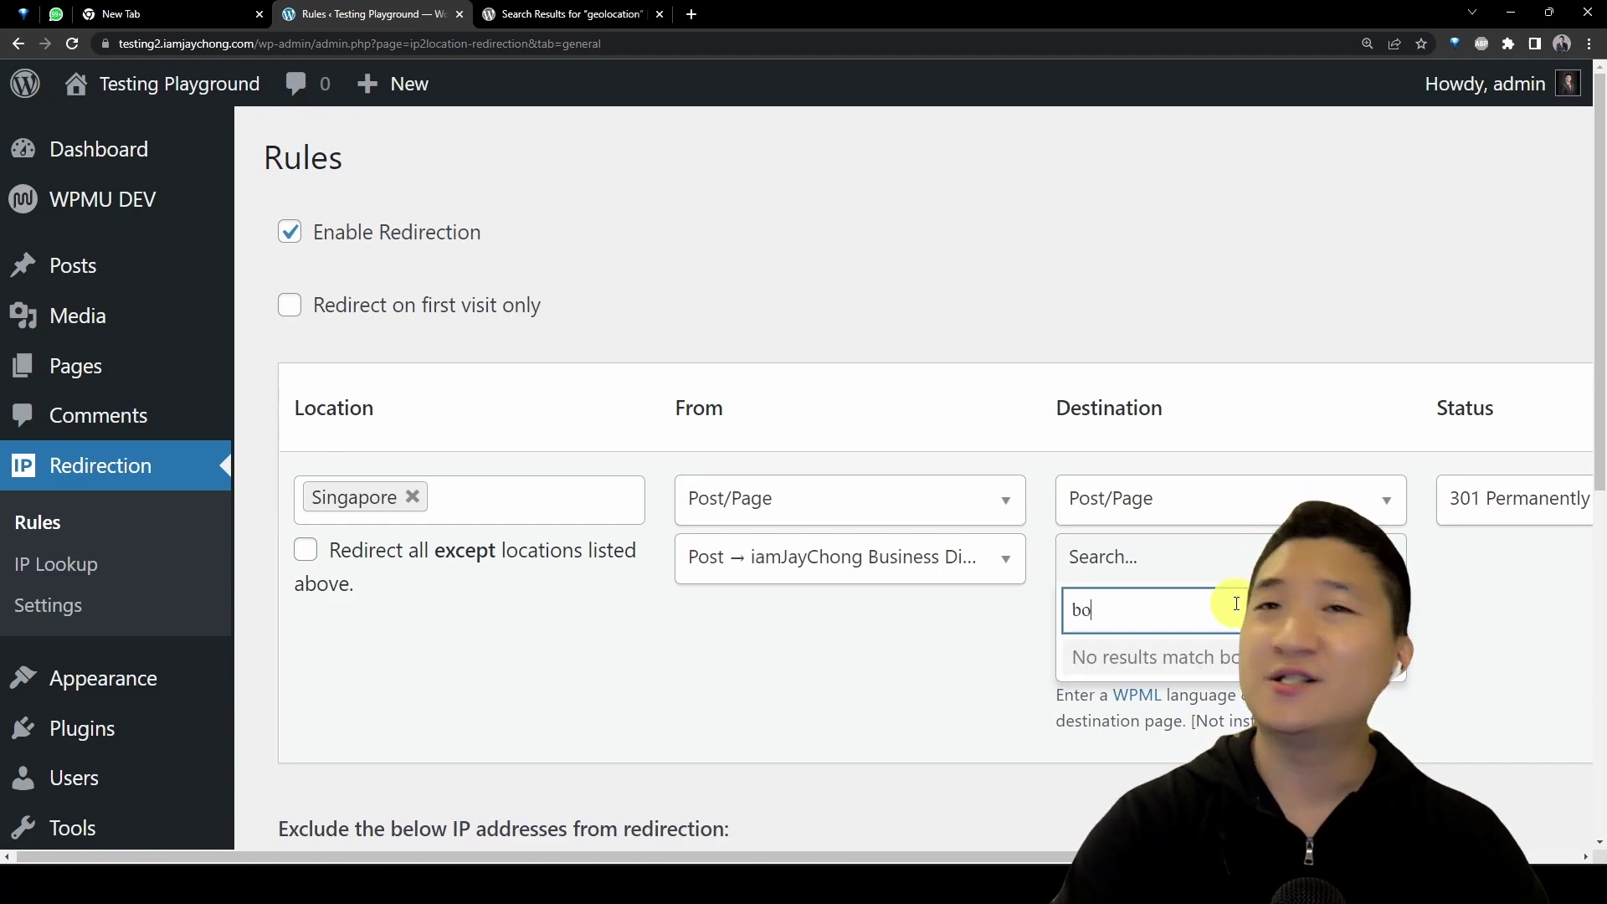
pyautogui.write('ok')
pyautogui.press('Return')
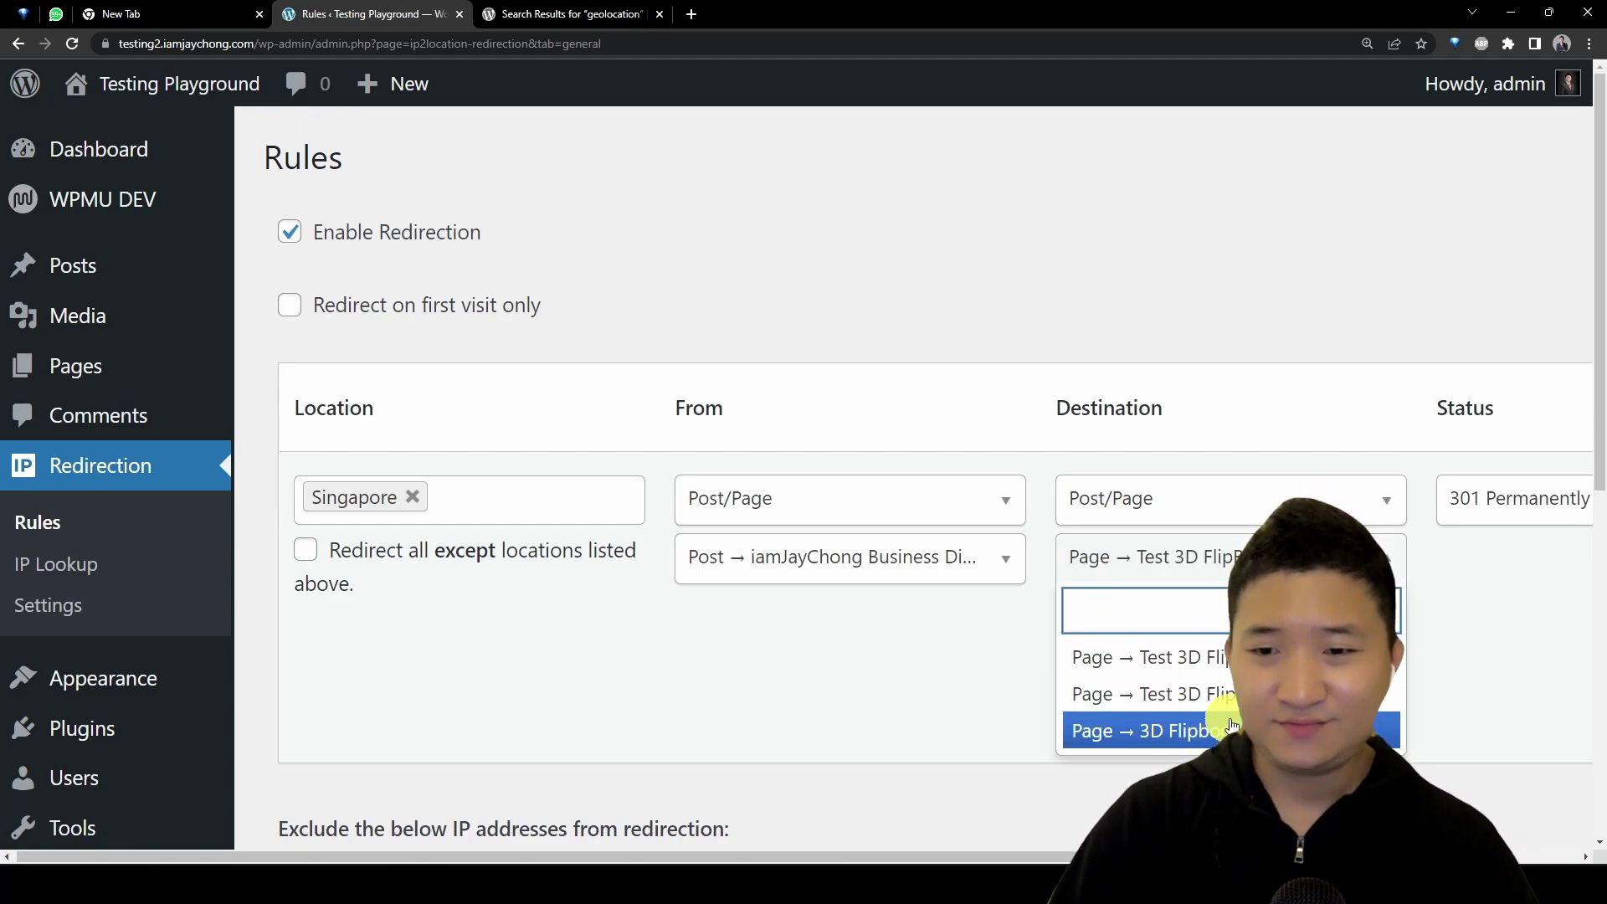
pyautogui.press('Escape')
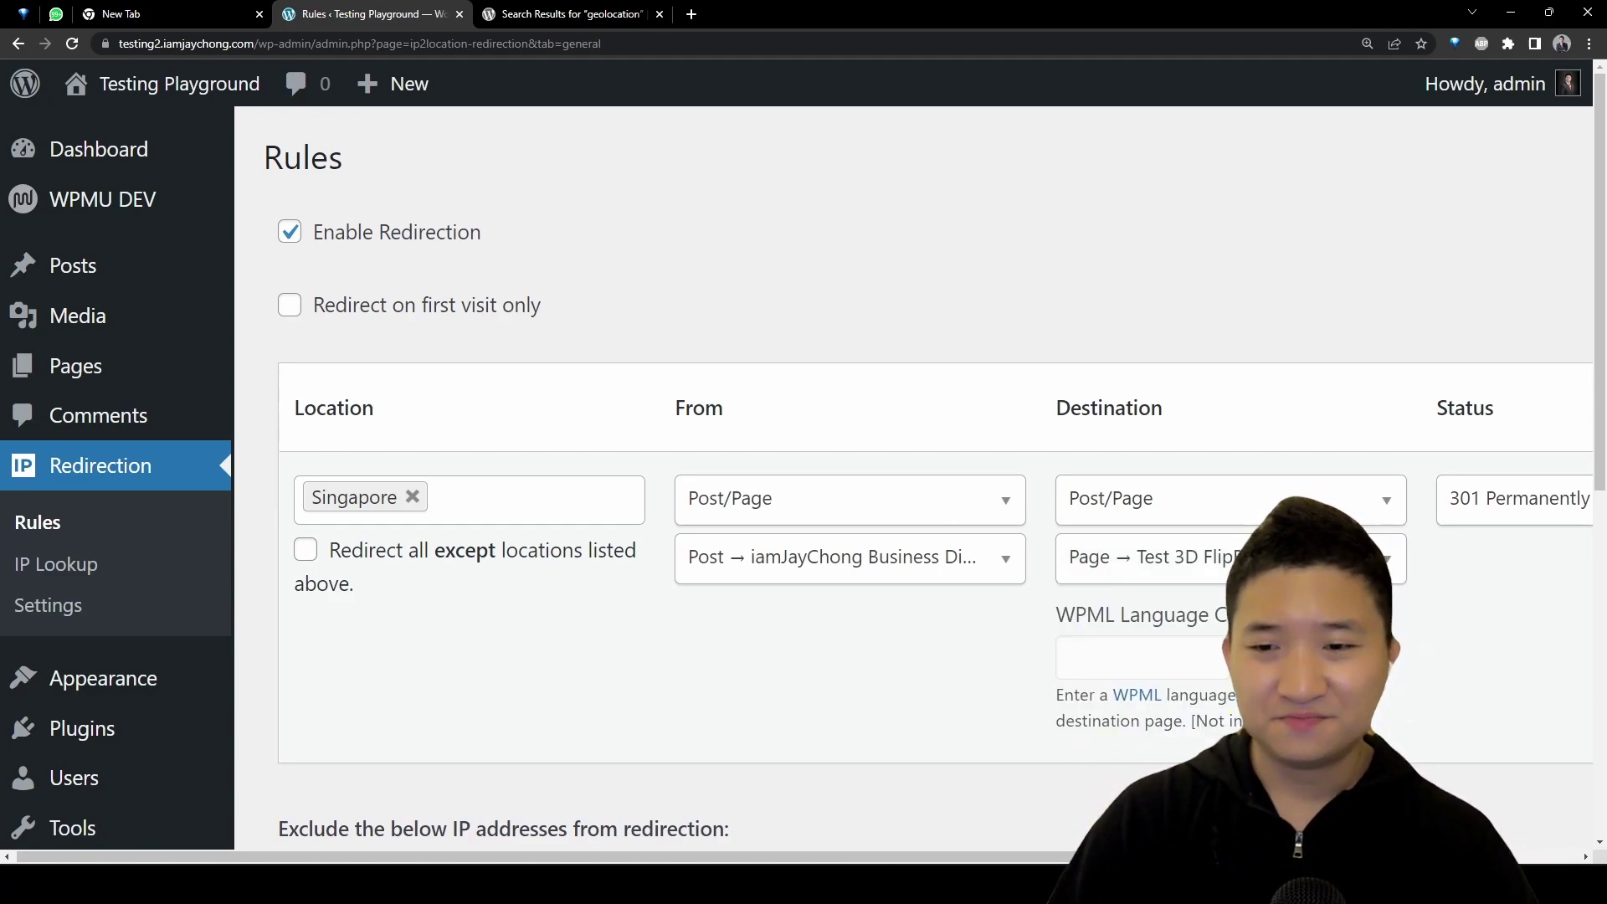
pyautogui.scroll(-2, 1413, 697)
# Step: Scroll past the excluded IP list and save the Singapore rule with Save Changes
pyautogui.hscroll(5, 1553, 846)
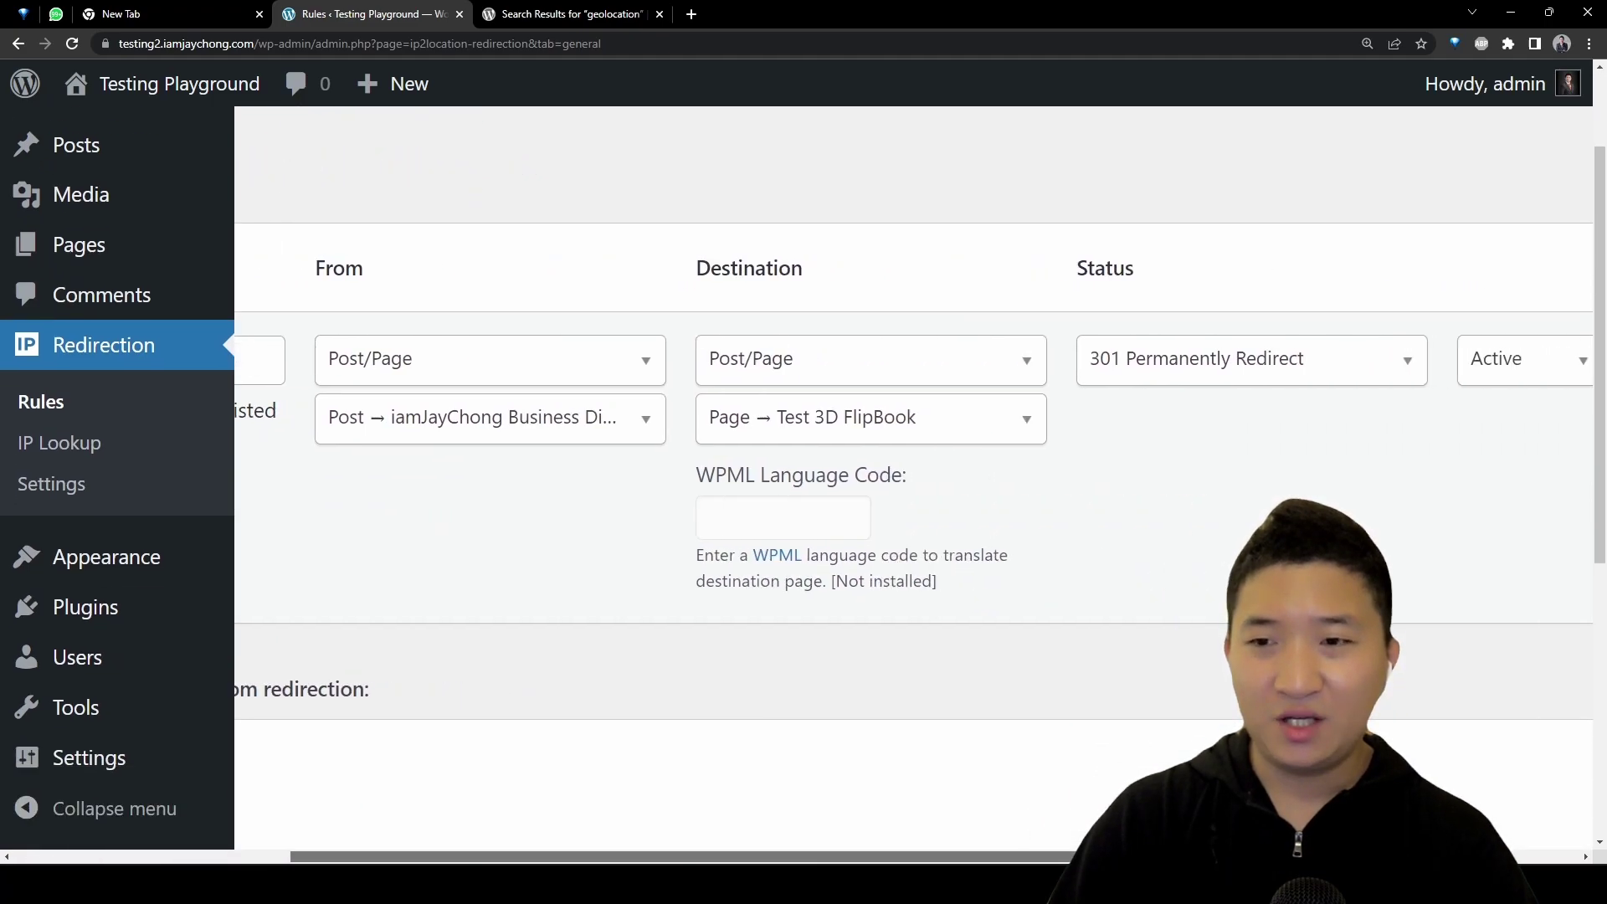
pyautogui.hscroll(-5, 1552, 846)
pyautogui.scroll(-5, 818, 506)
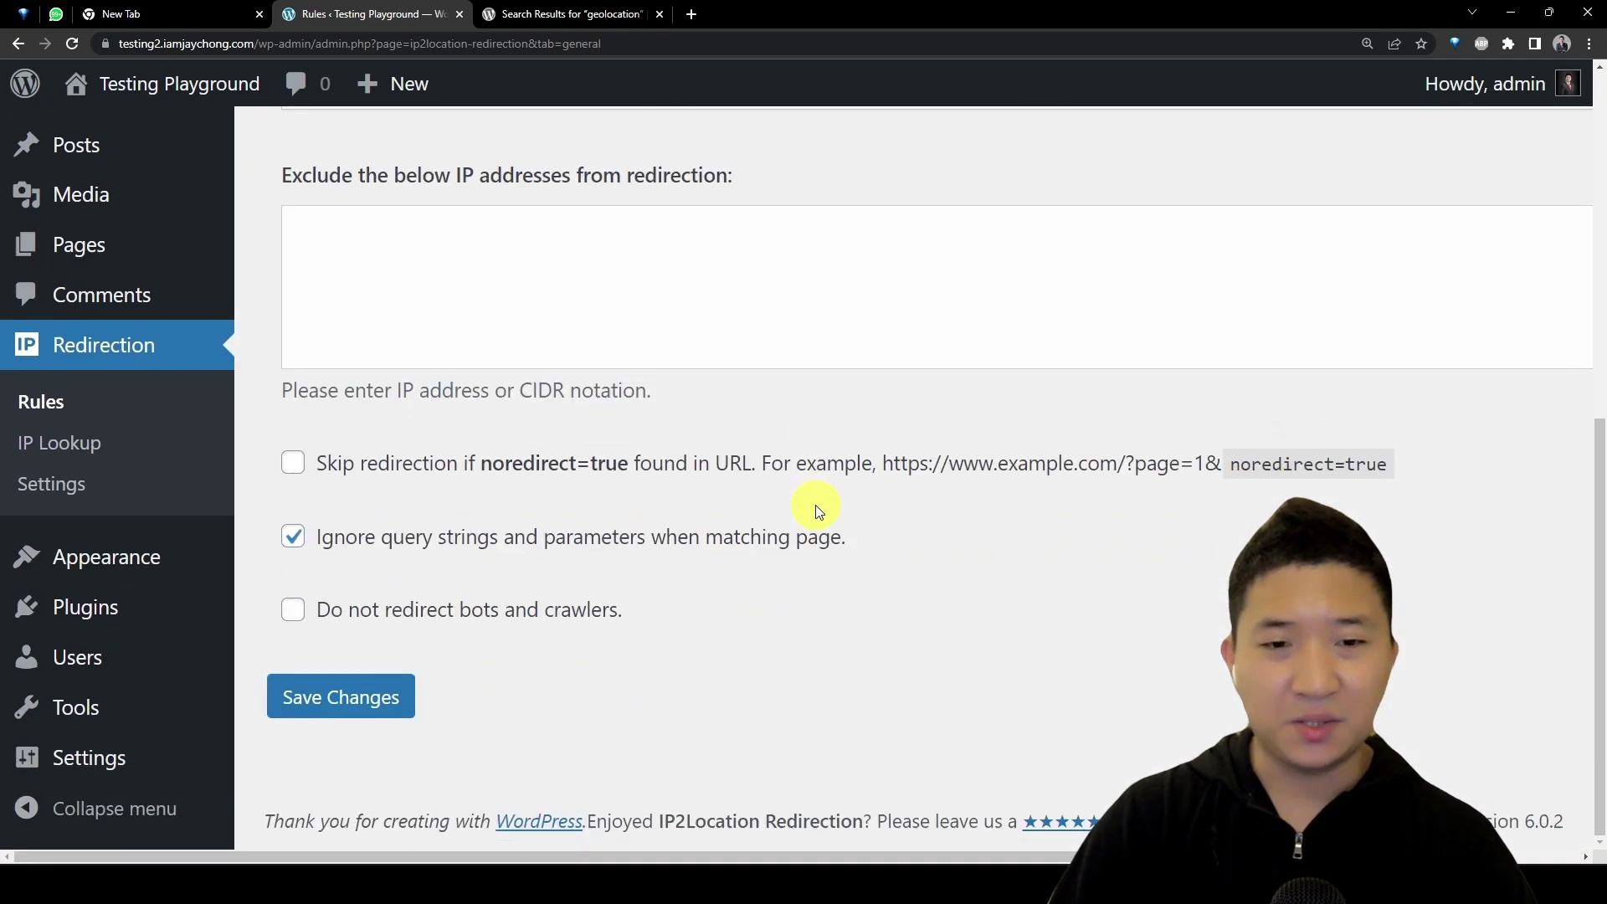
pyautogui.click(543, 266)
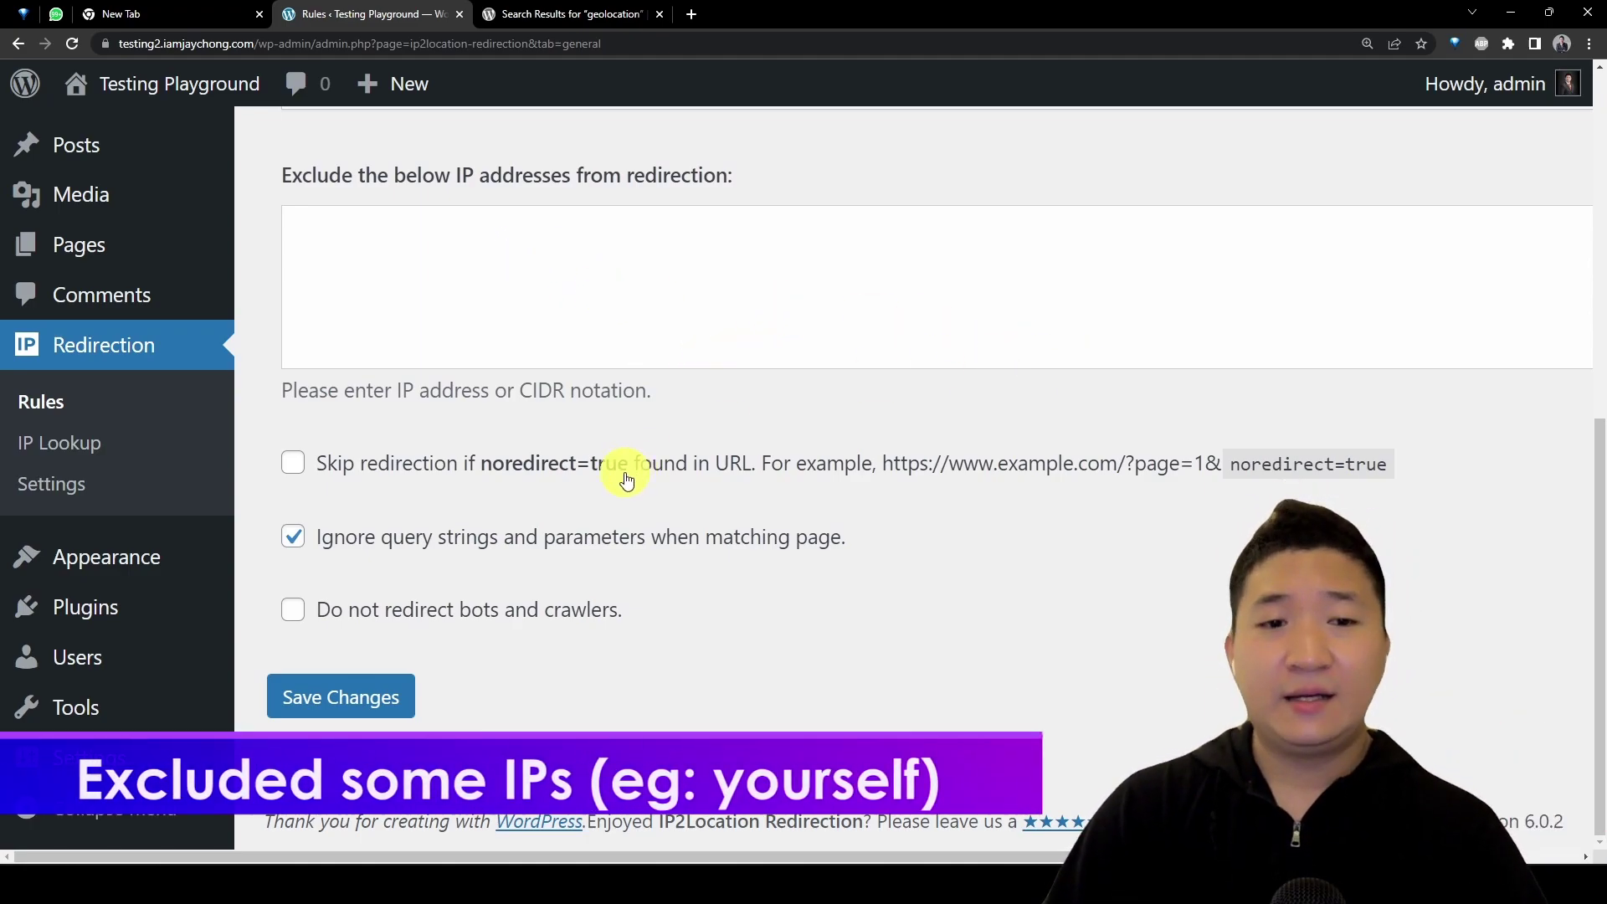
pyautogui.click(360, 699)
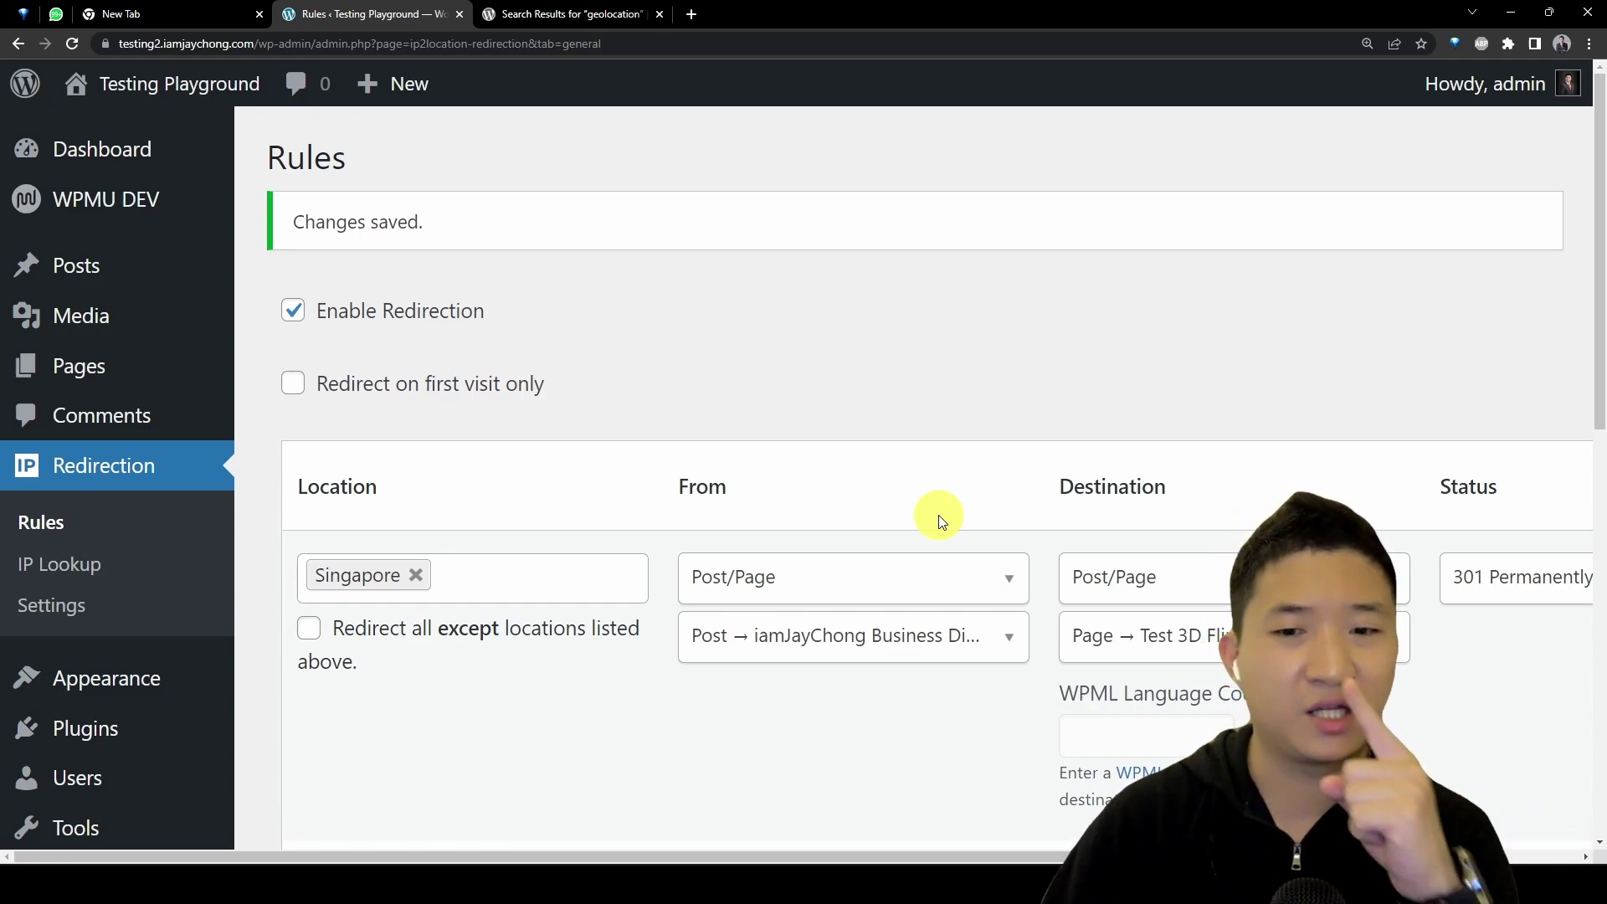
# Step: From All Posts, open the consultation post's View link in an incognito window
pyautogui.moveTo(143, 262)
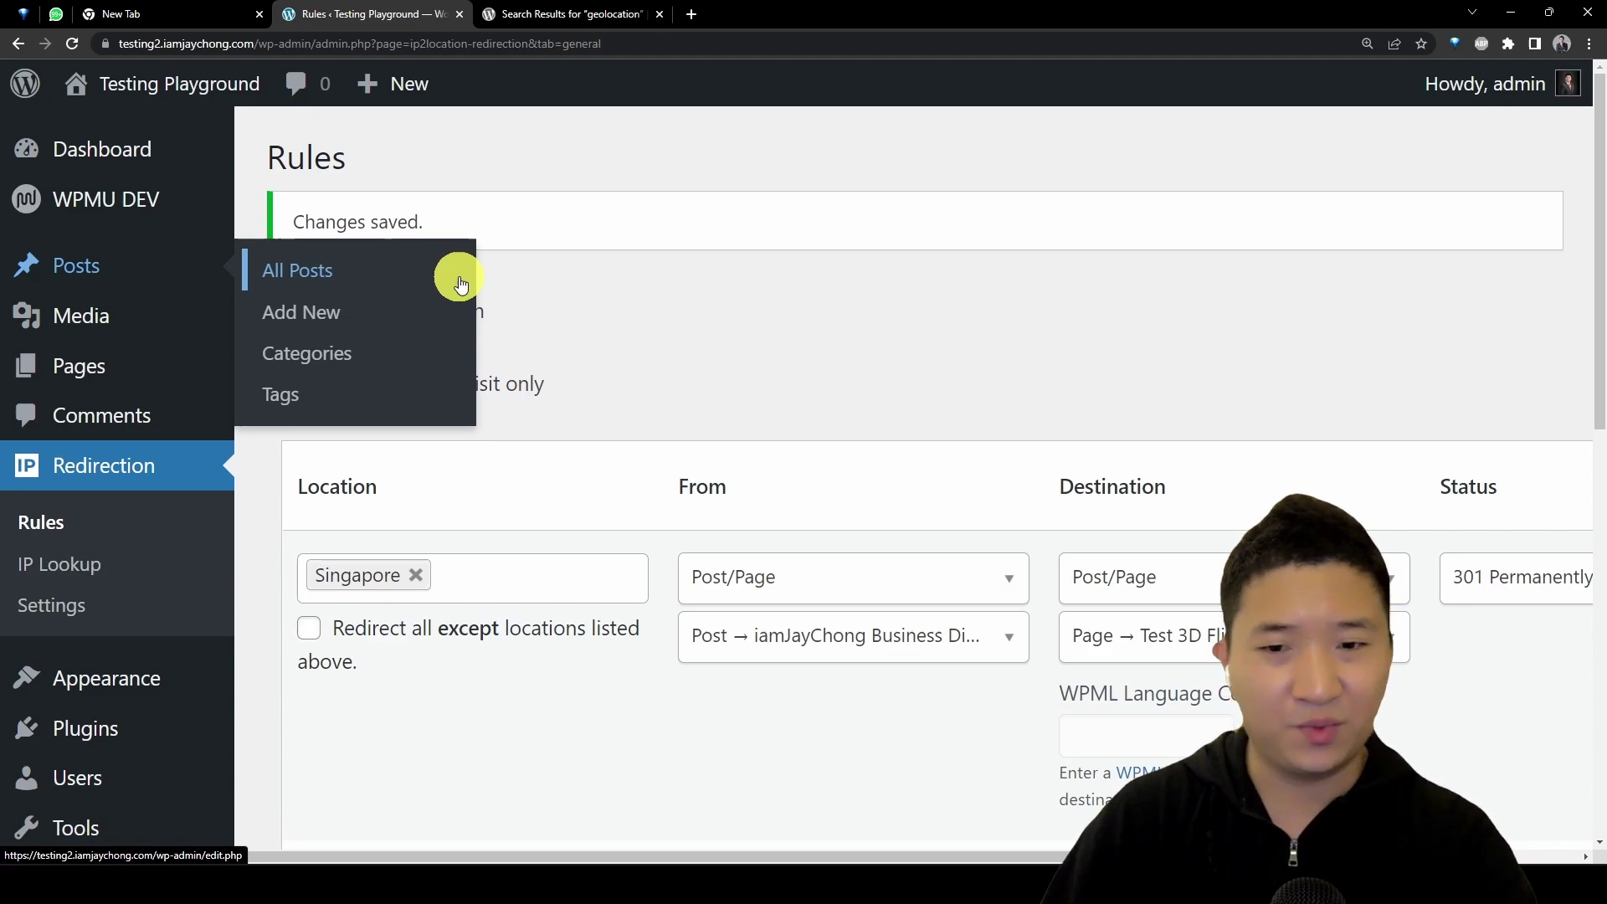
pyautogui.click(344, 269)
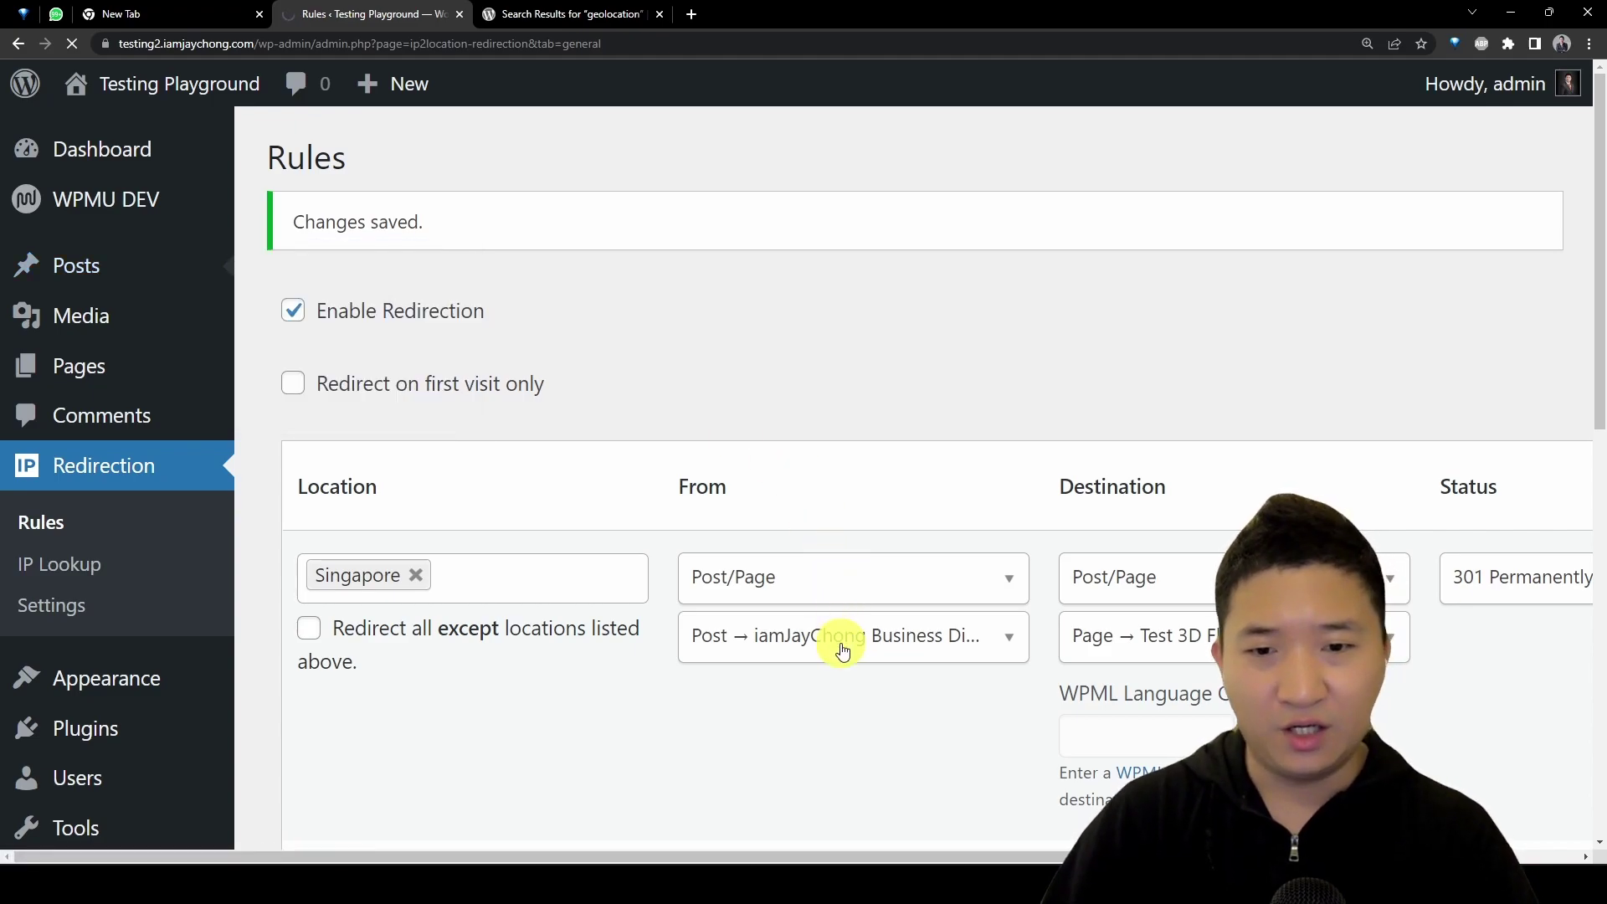
pyautogui.scroll(-2, 670, 519)
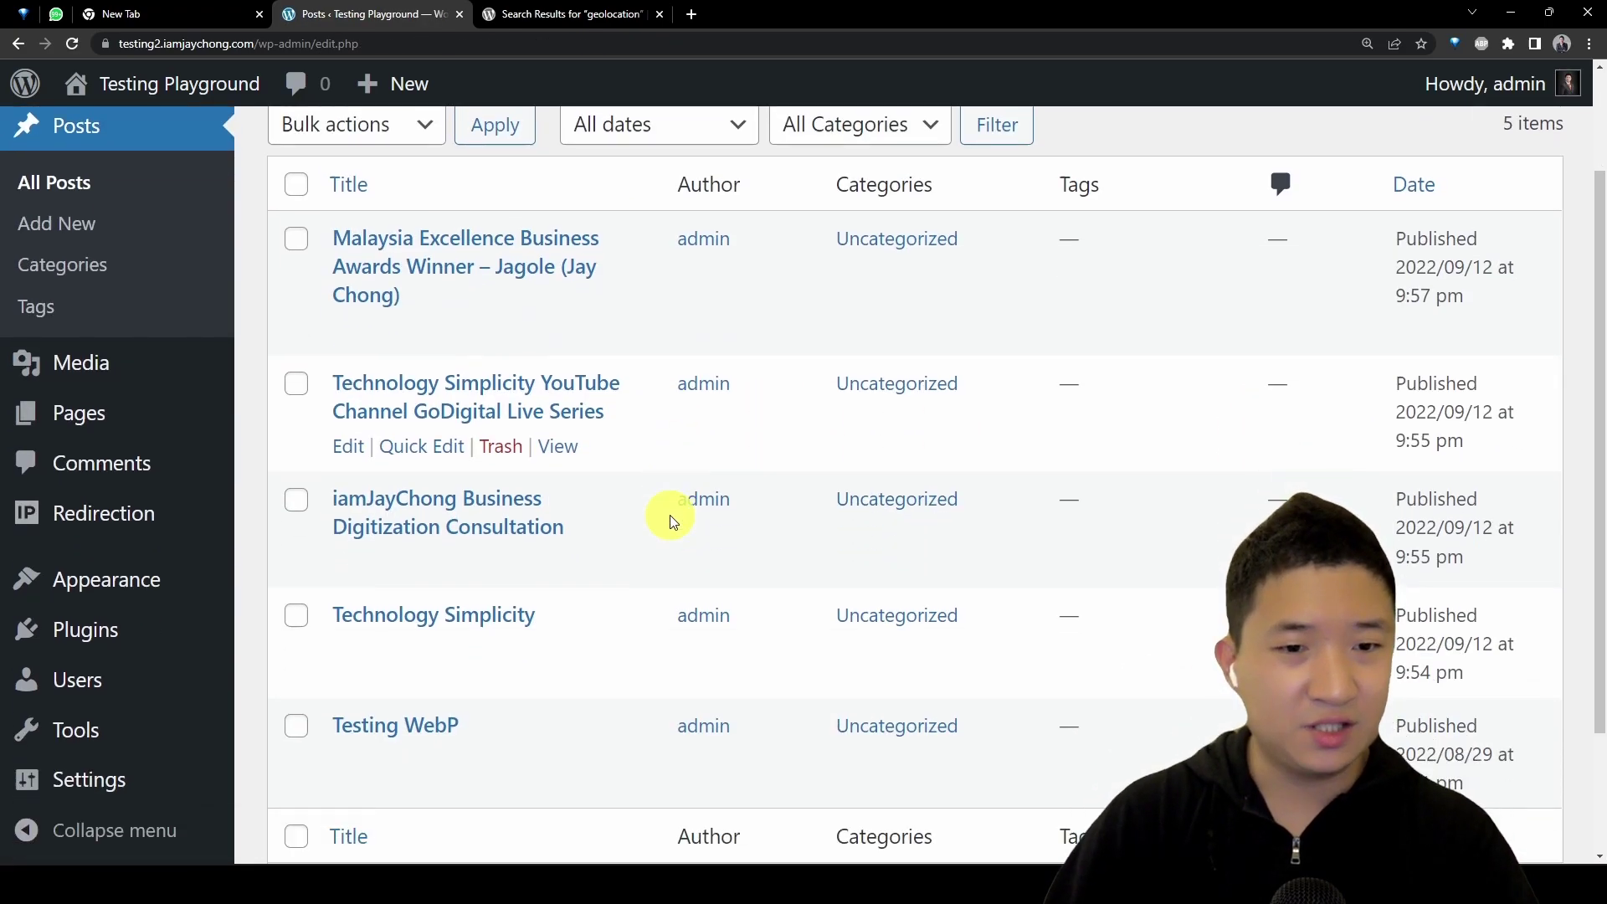
pyautogui.scroll(-2, 670, 515)
pyautogui.rightClick(549, 424)
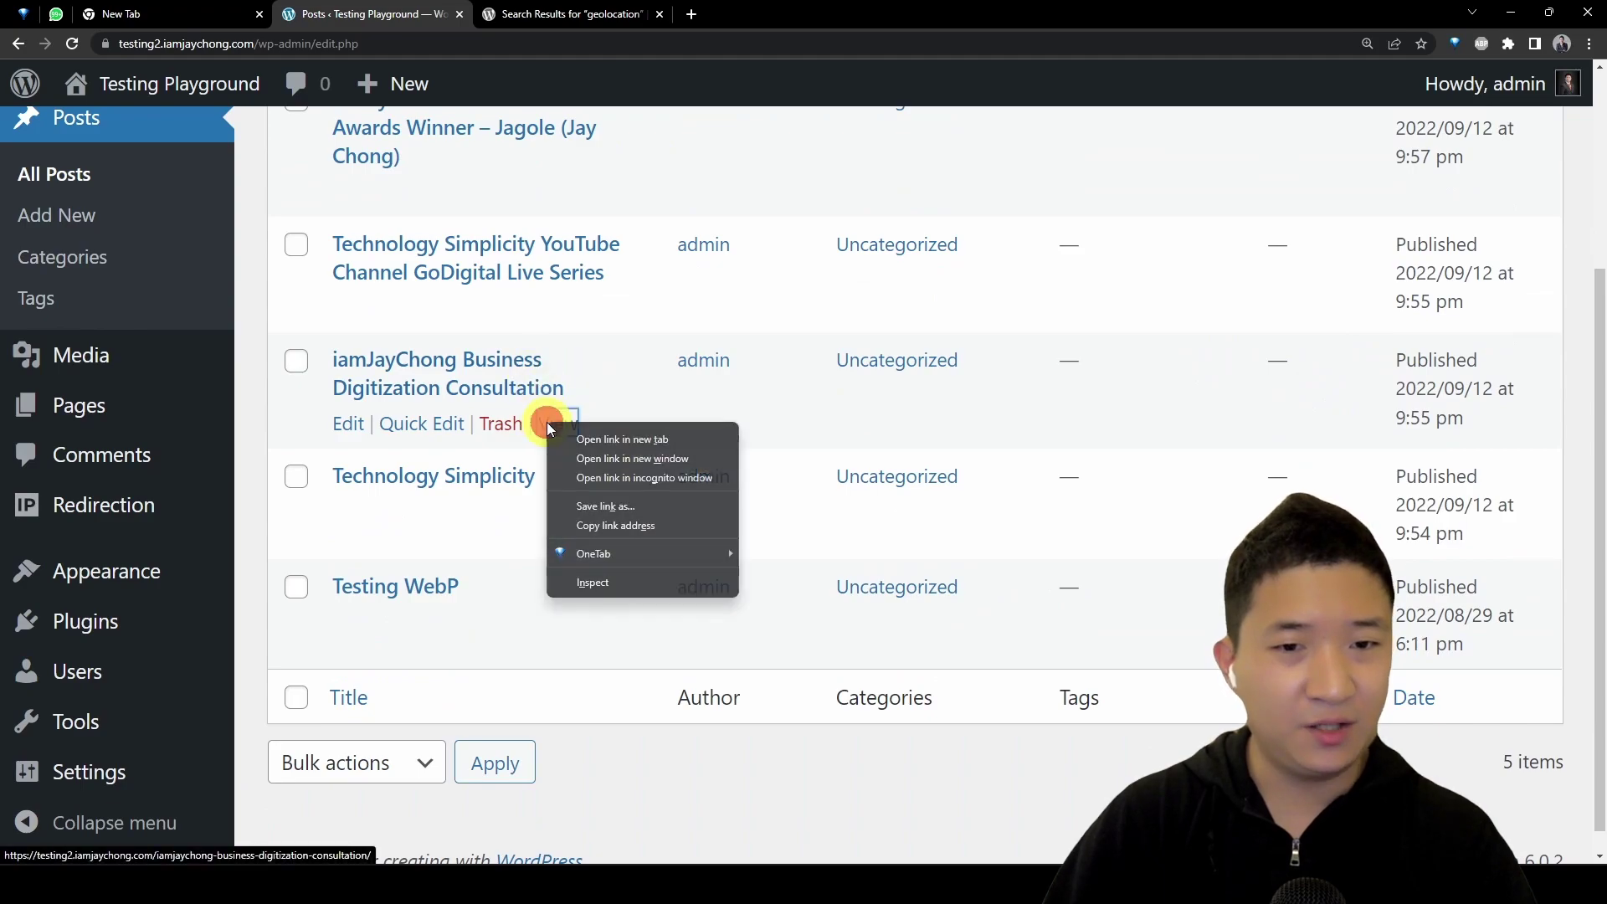
pyautogui.click(654, 479)
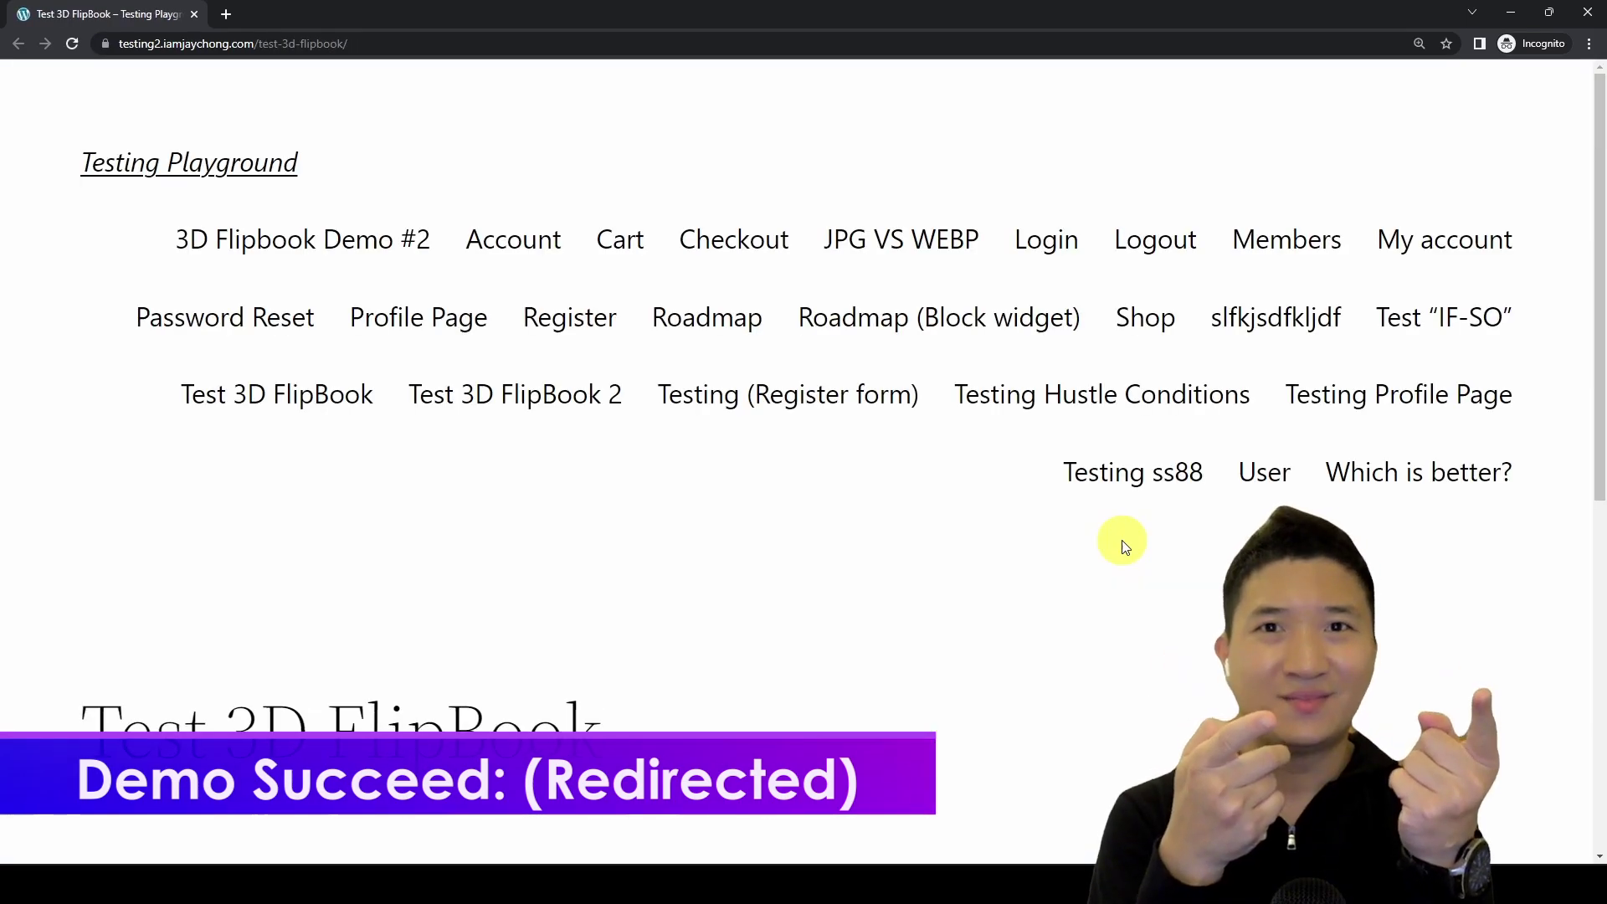
pyautogui.hotkey('ctrl', '+')
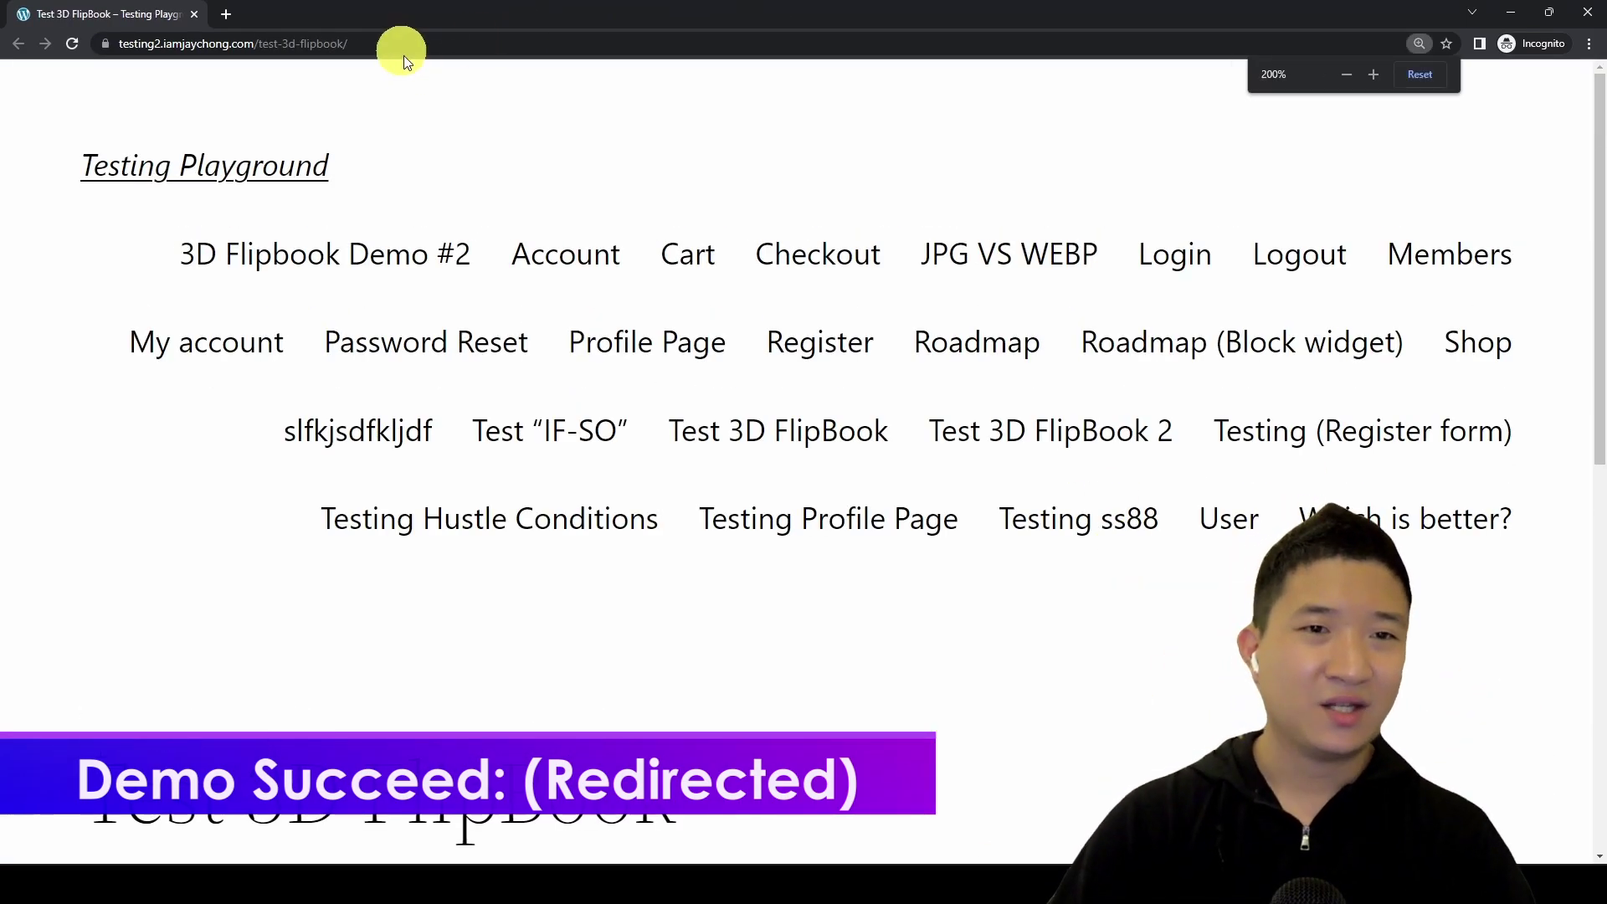
pyautogui.click(251, 43)
pyautogui.moveTo(199, 42); pyautogui.dragTo(386, 43)
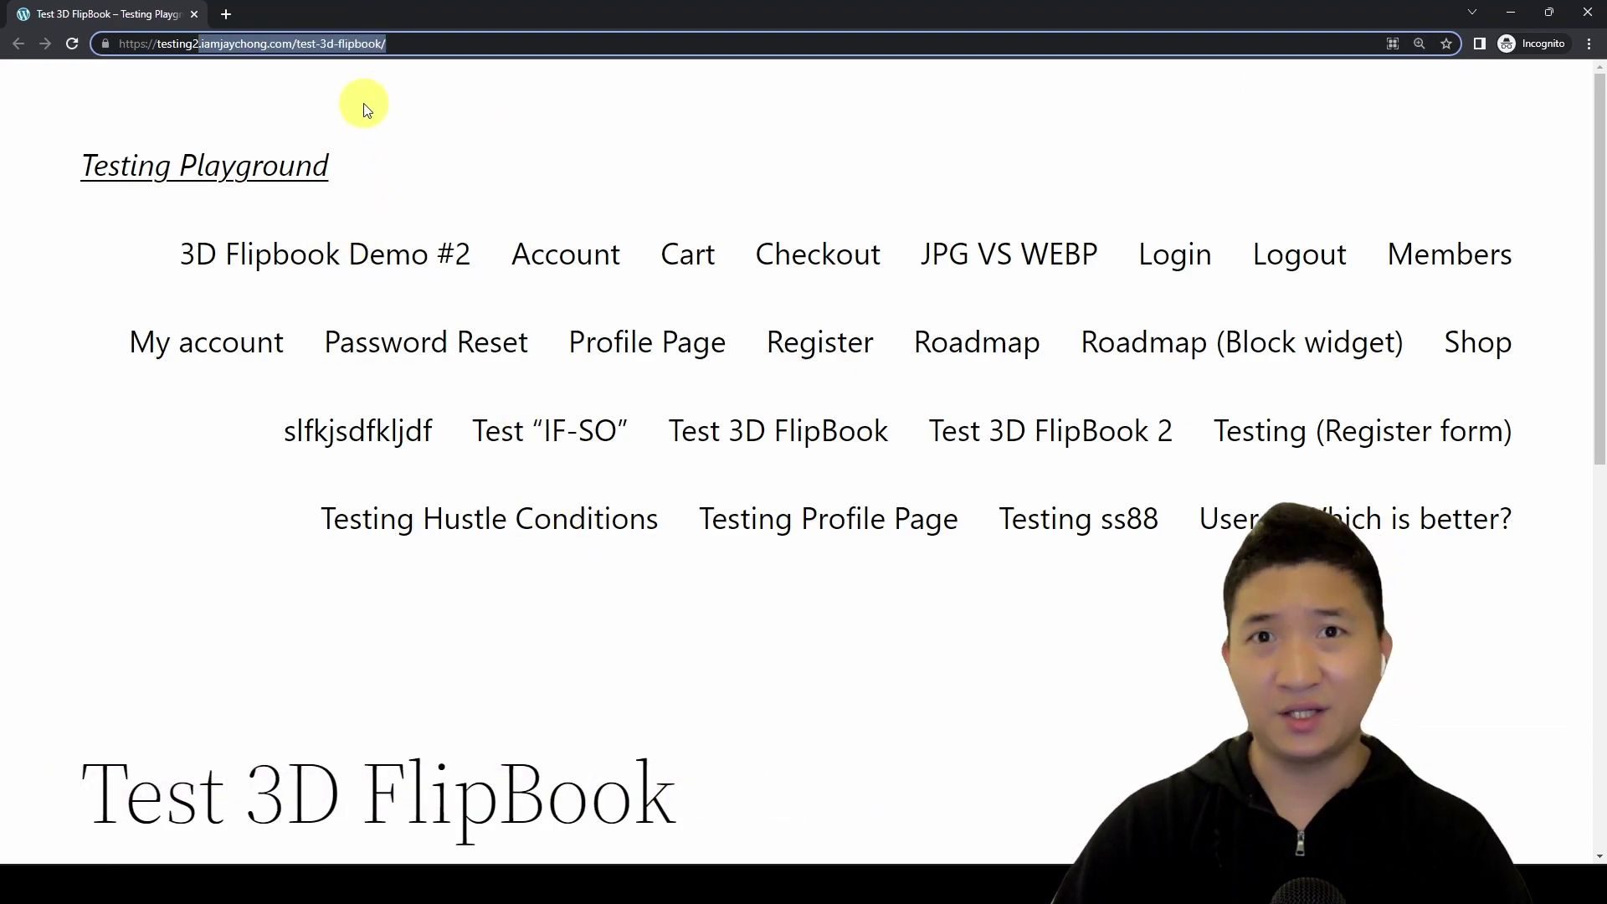
pyautogui.click(967, 642)
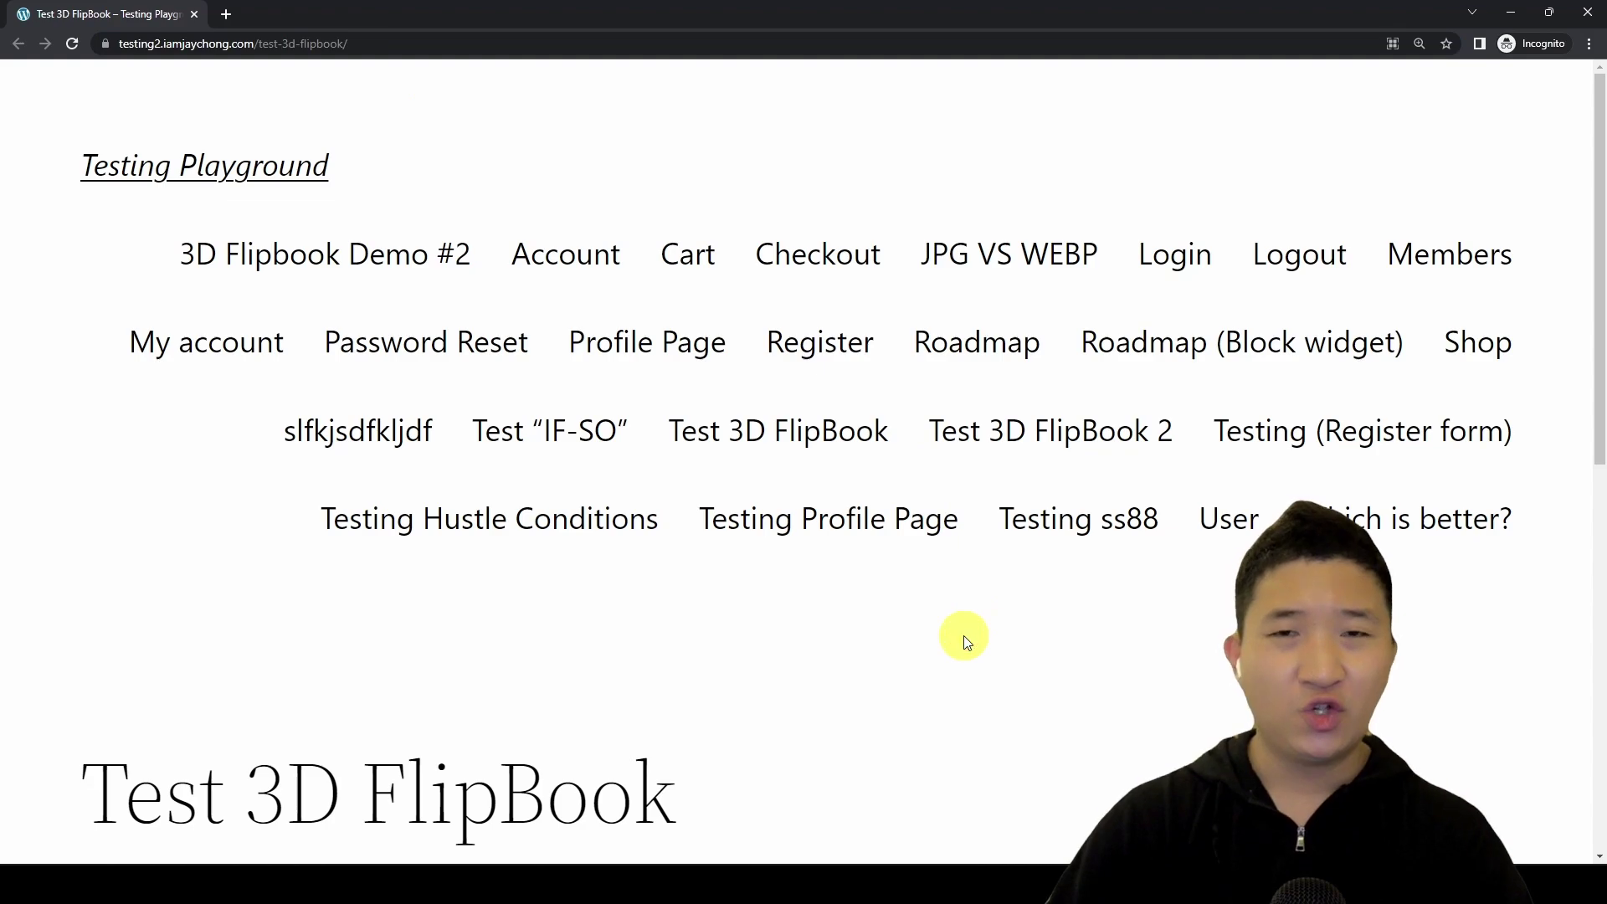